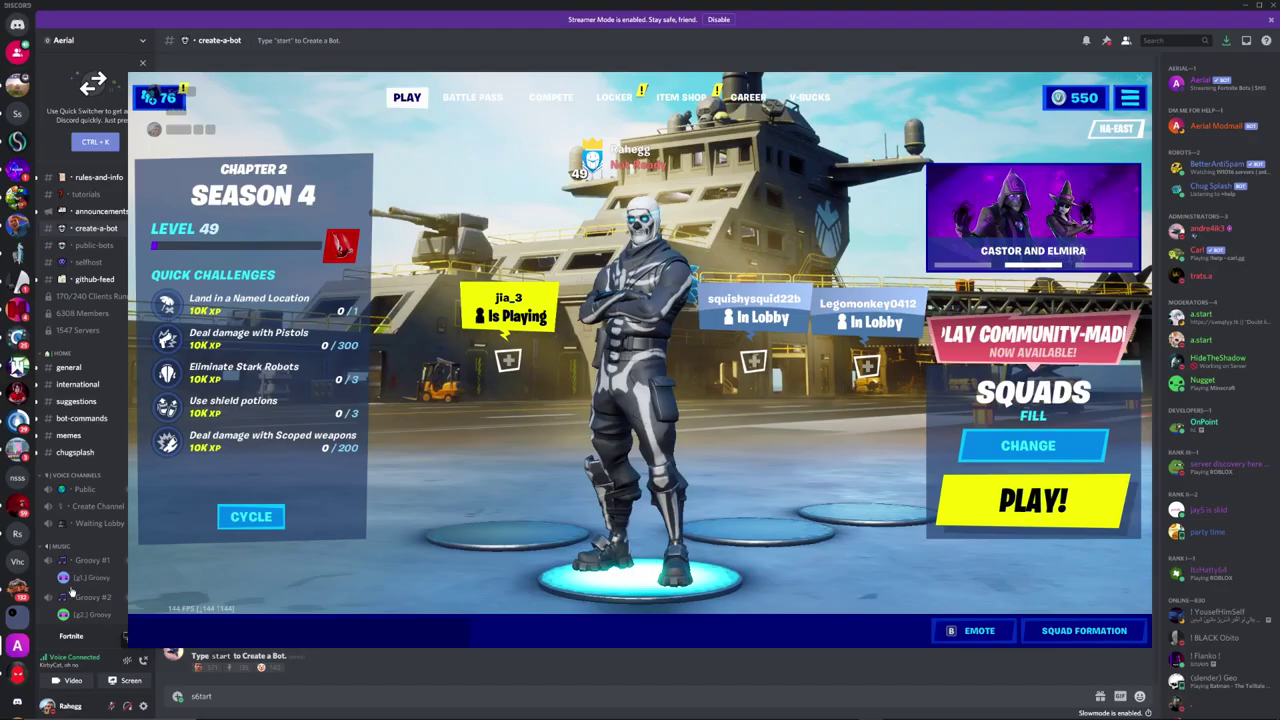
Switch to Discord and open the Aerial website linked in the XL Gamer Bros Official server's aerial-bot channel.
key("alt+Tab")
left_click(20, 676)
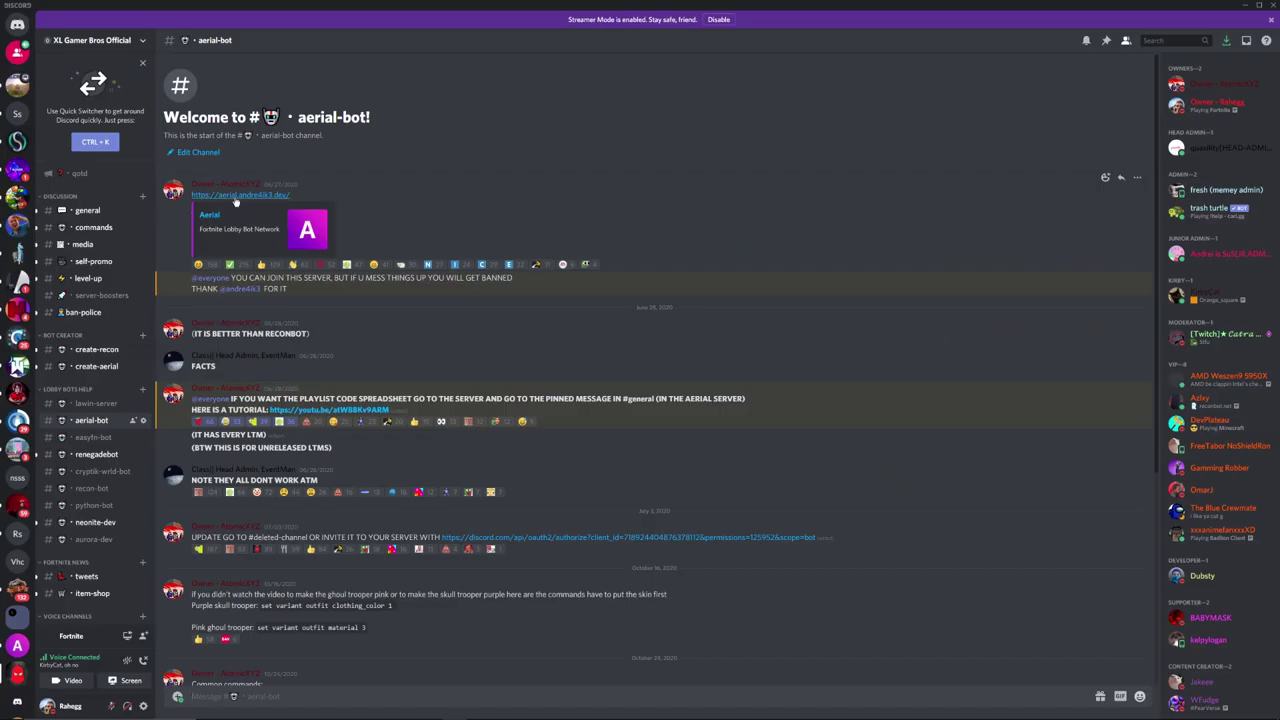
scroll(295, 440, "down", 5)
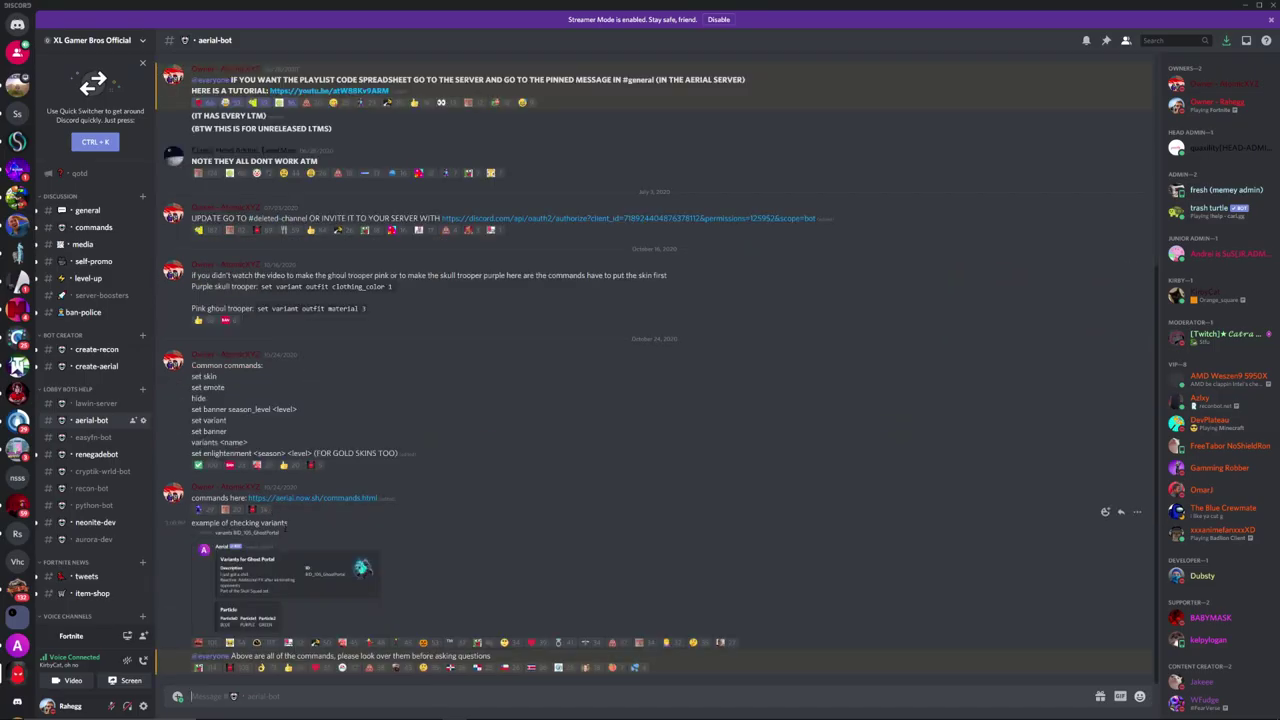
scroll(287, 525, "up", 6)
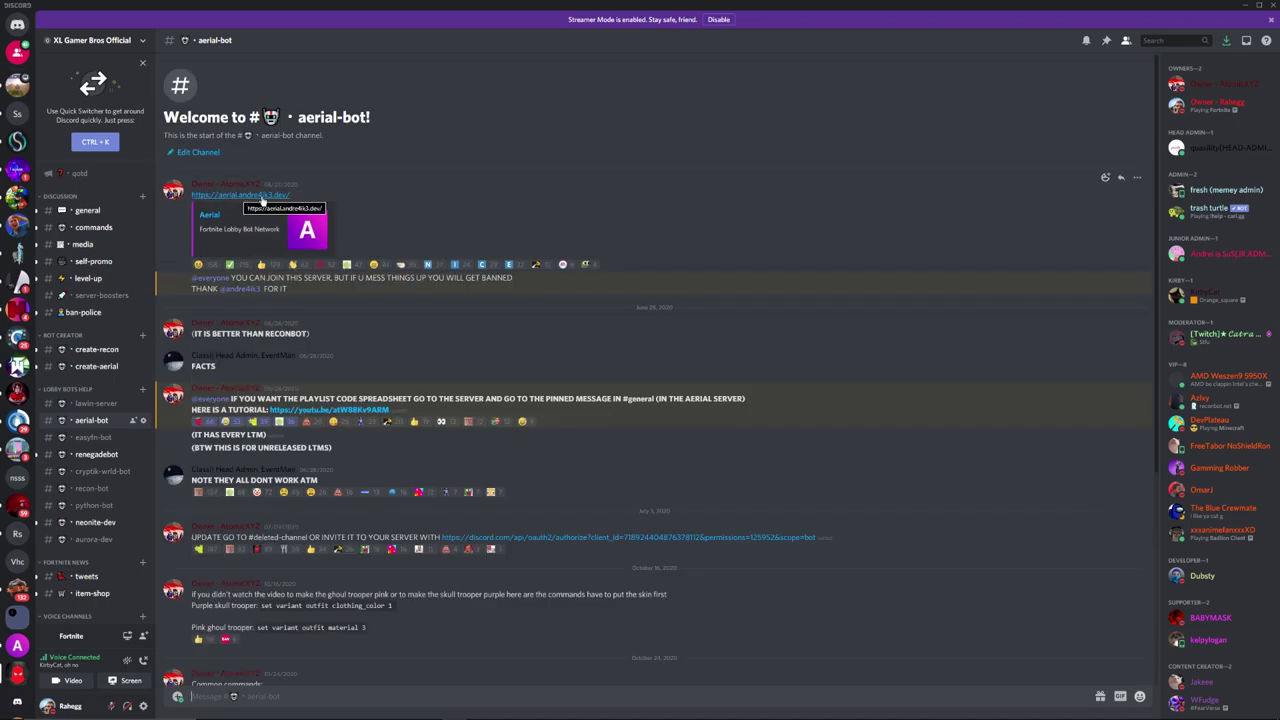
left_click(262, 196)
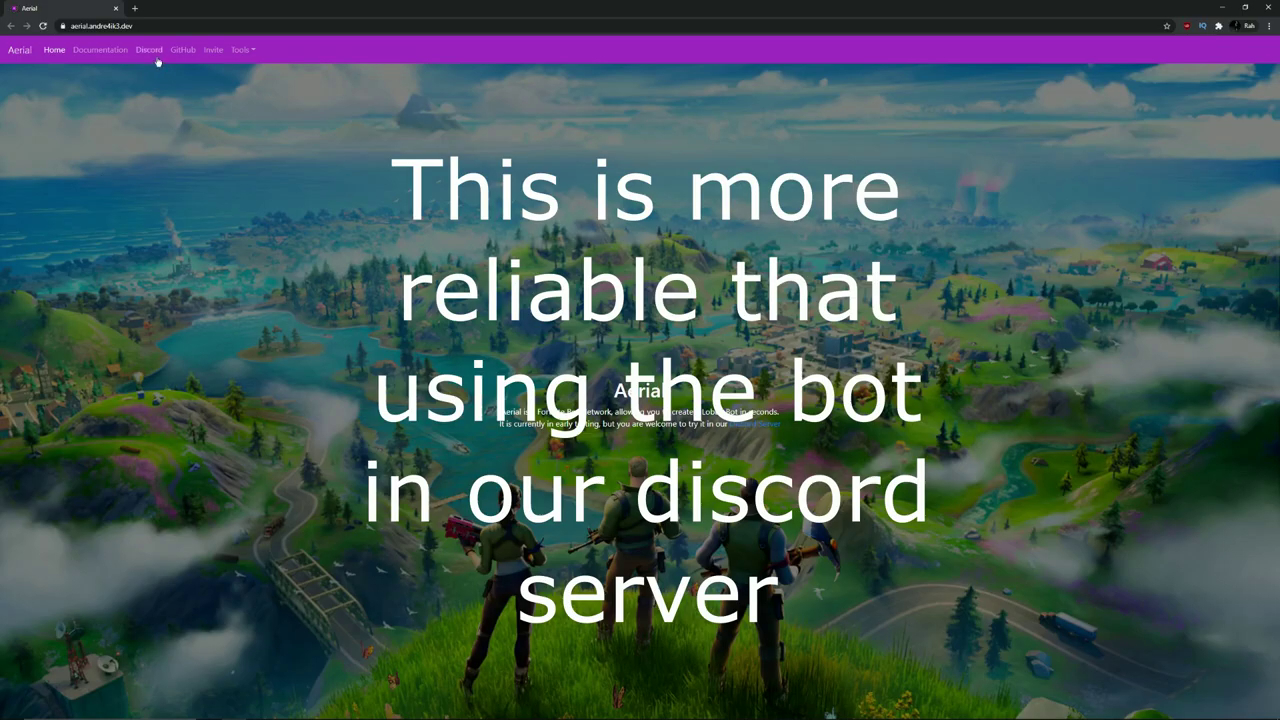
Return to Discord and send "start" in the Aerial server's create-a-bot channel to create a bot.
key("alt+Tab")
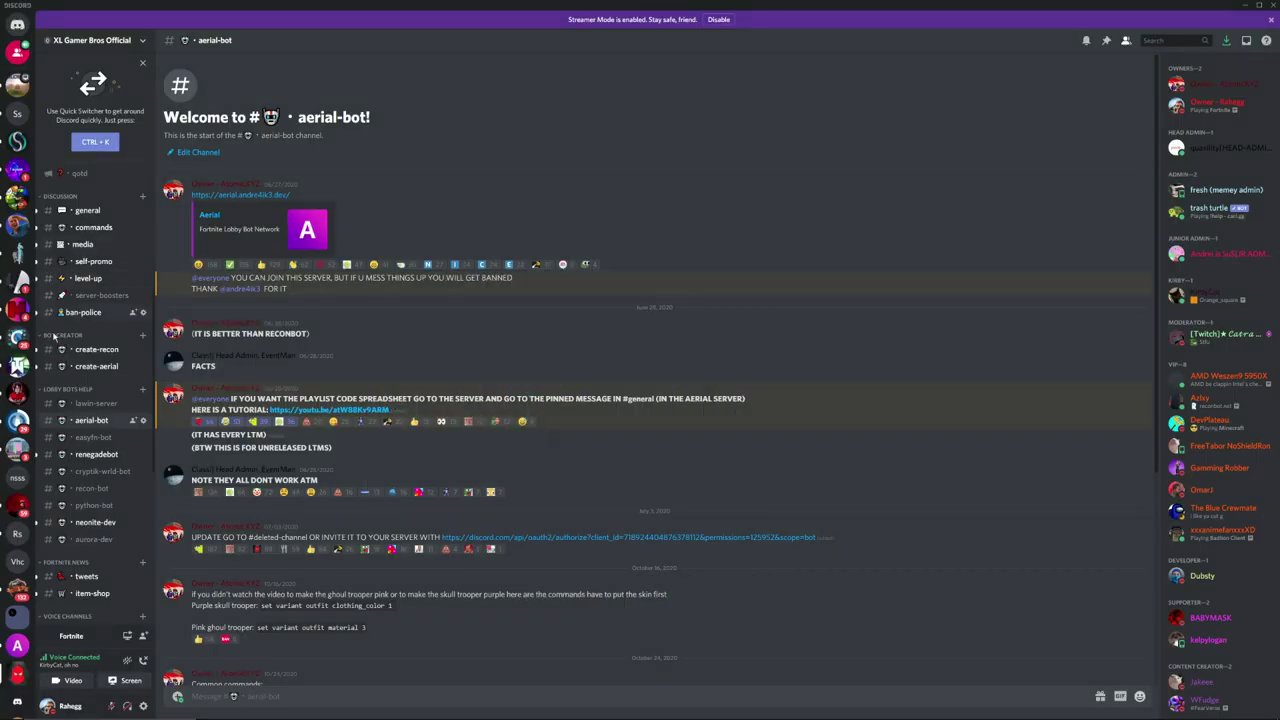
left_click(17, 645)
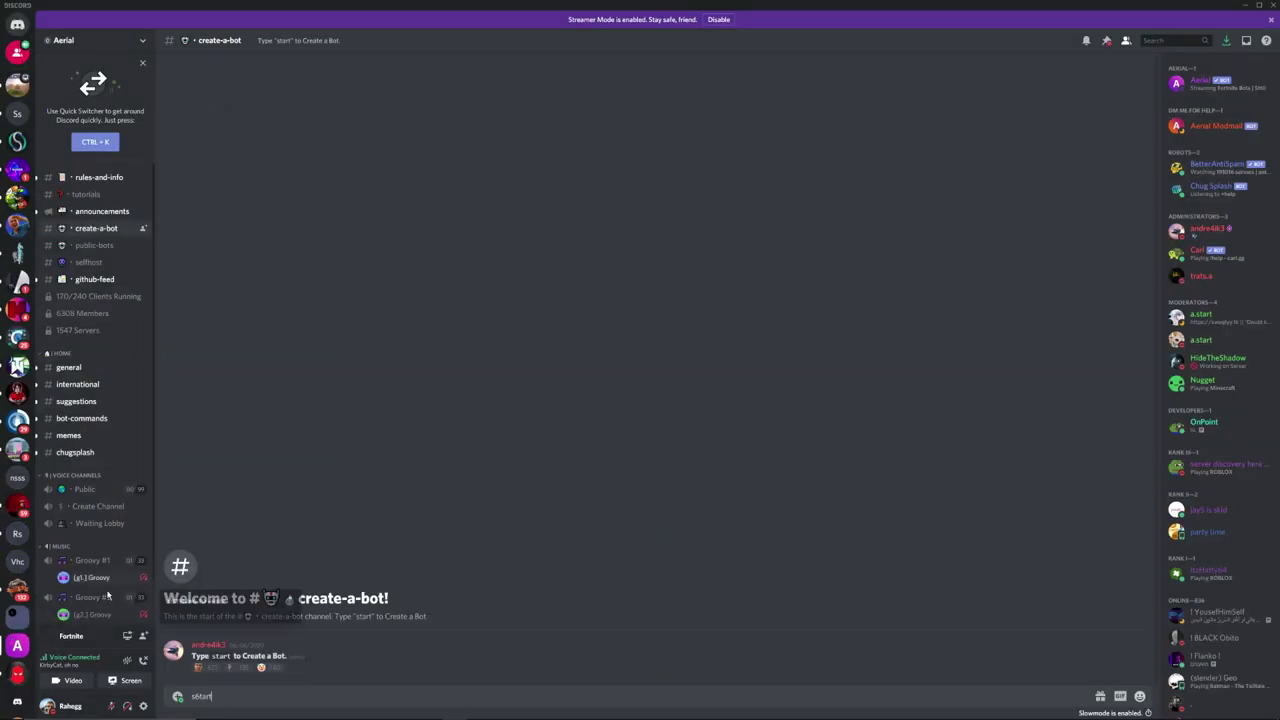
key("ctrl+a")
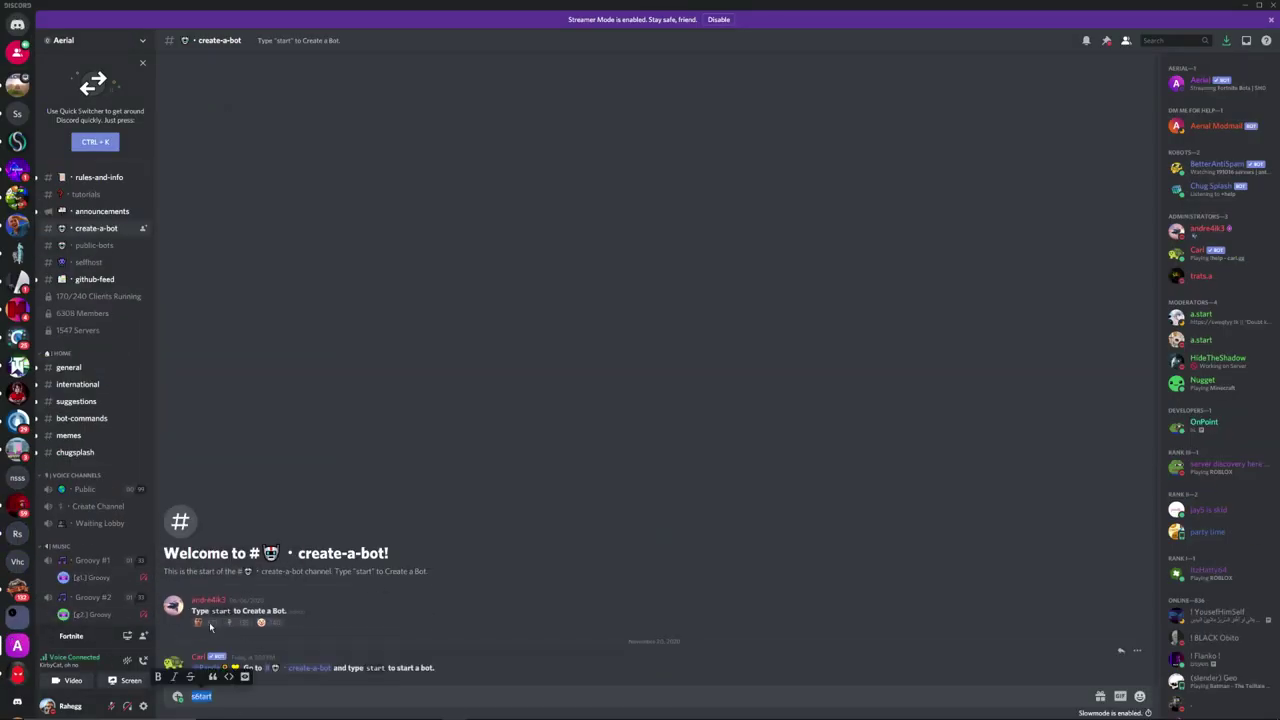
left_click(72, 367)
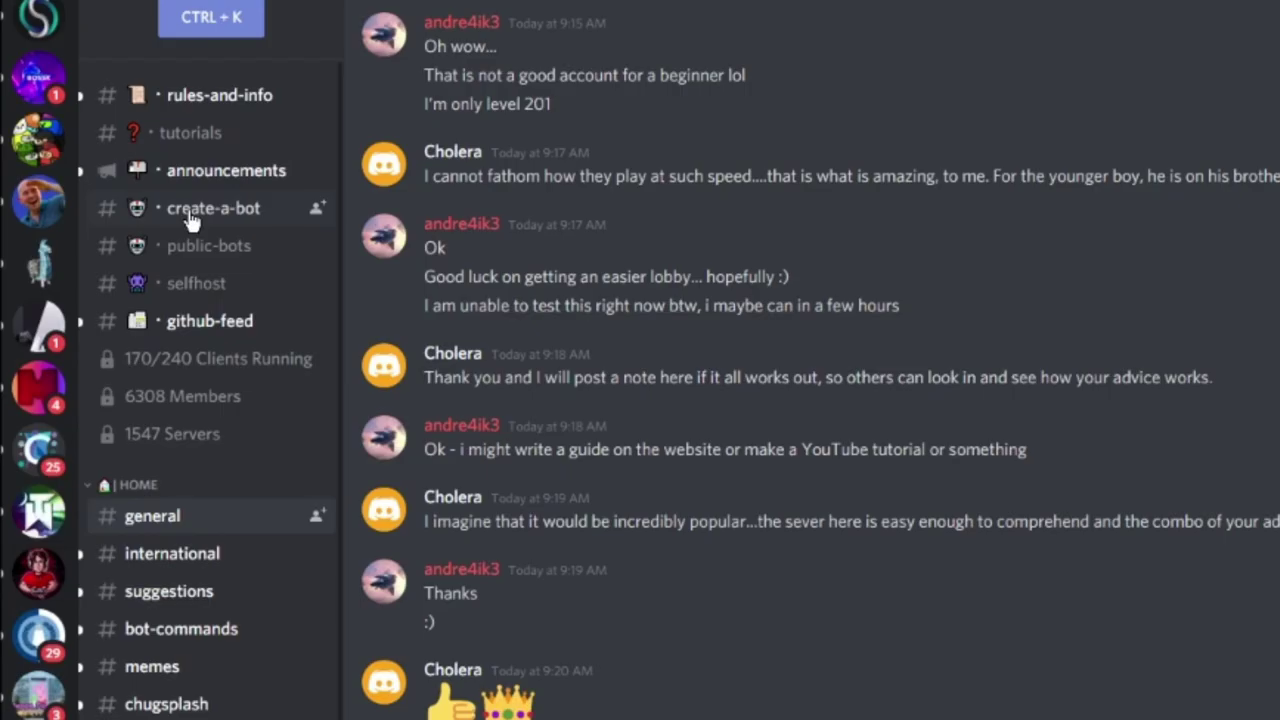
left_click(191, 220)
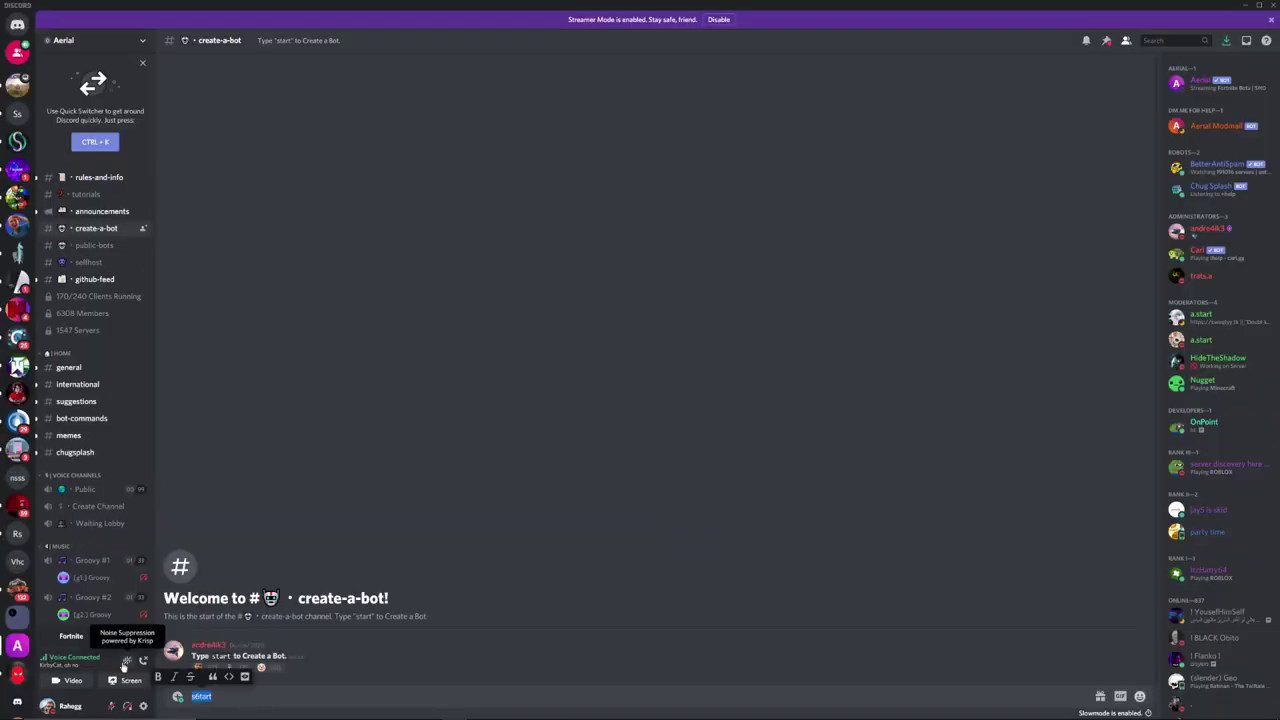
type("start")
key("Return")
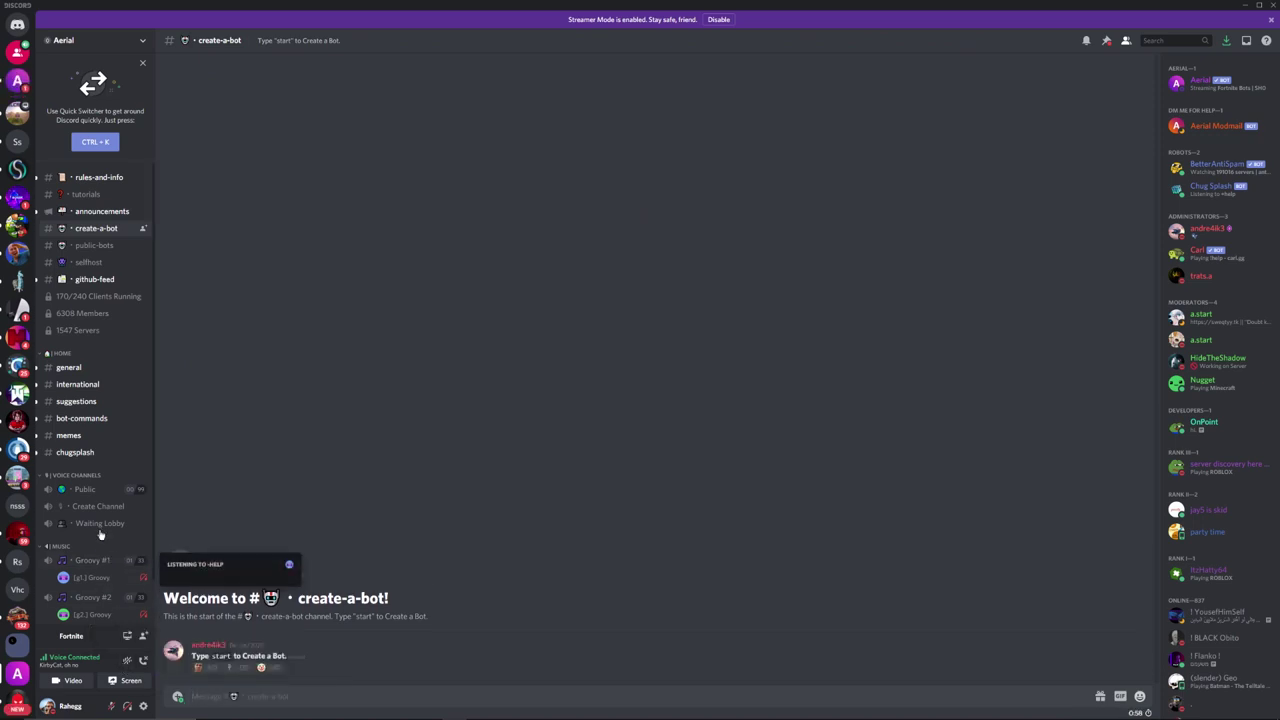
Open the direct message from Aerial and copy the new lobby bot's username.
left_click(17, 79)
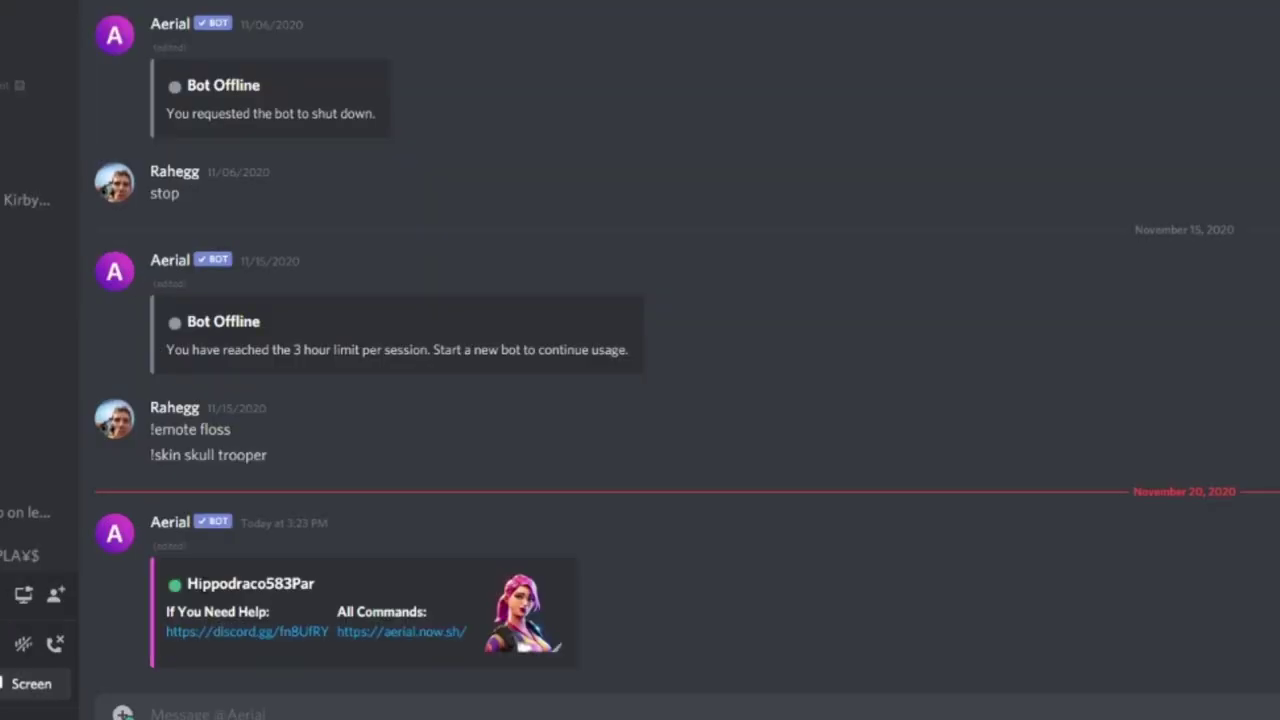
left_click_drag(186, 584, 334, 588)
right_click(286, 572)
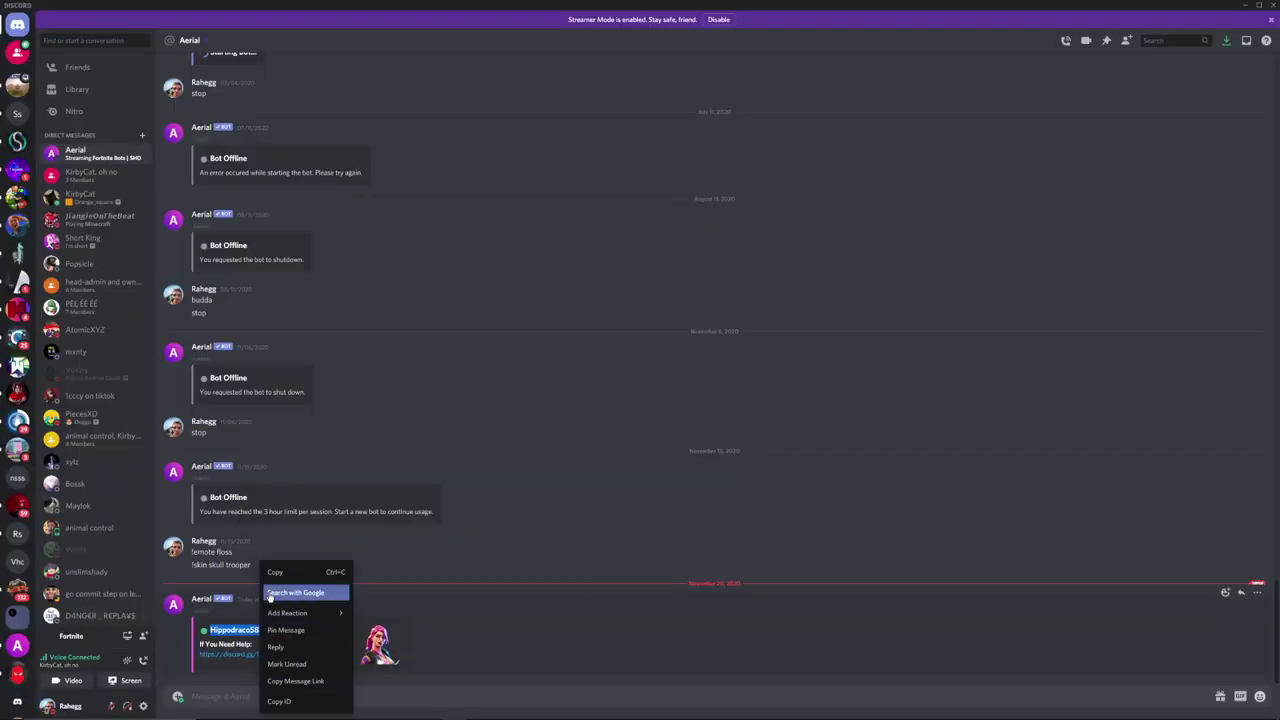
left_click(335, 471)
Switch to Fortnite, send a friend request to the copied bot username, and accept it in Aerial's Discord message.
key("alt+Tab")
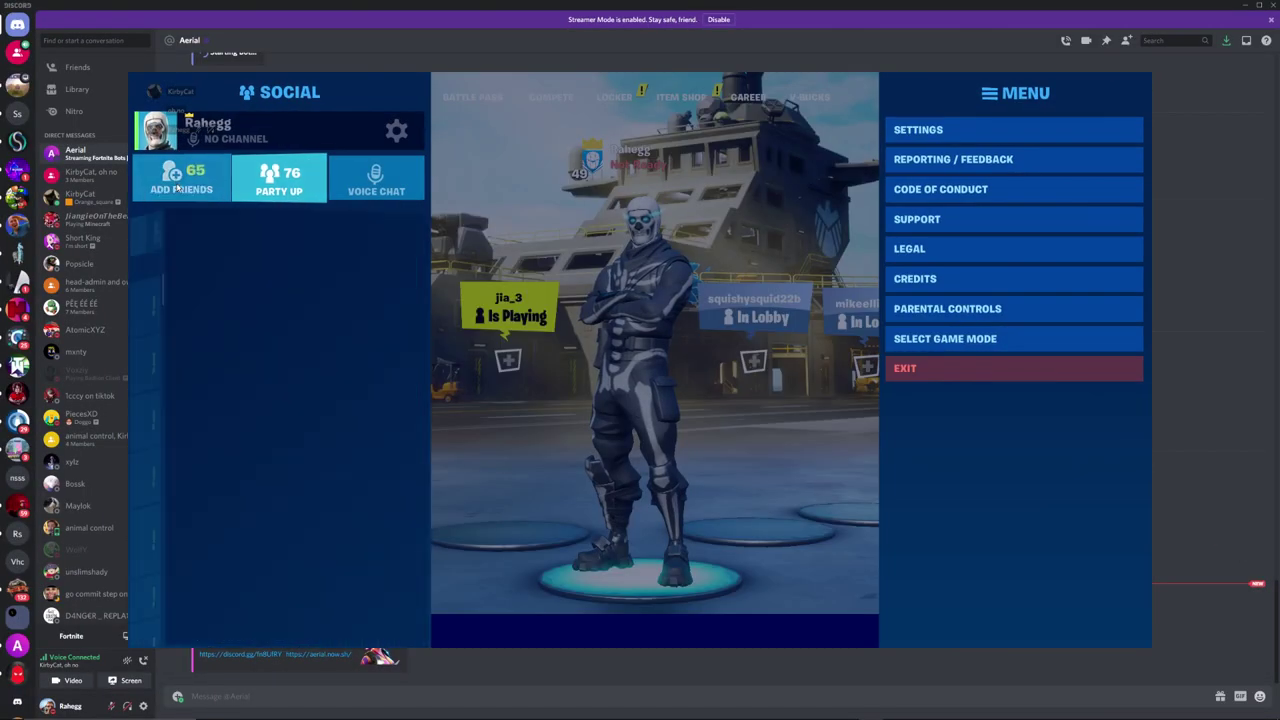
left_click(181, 180)
key("ctrl+v")
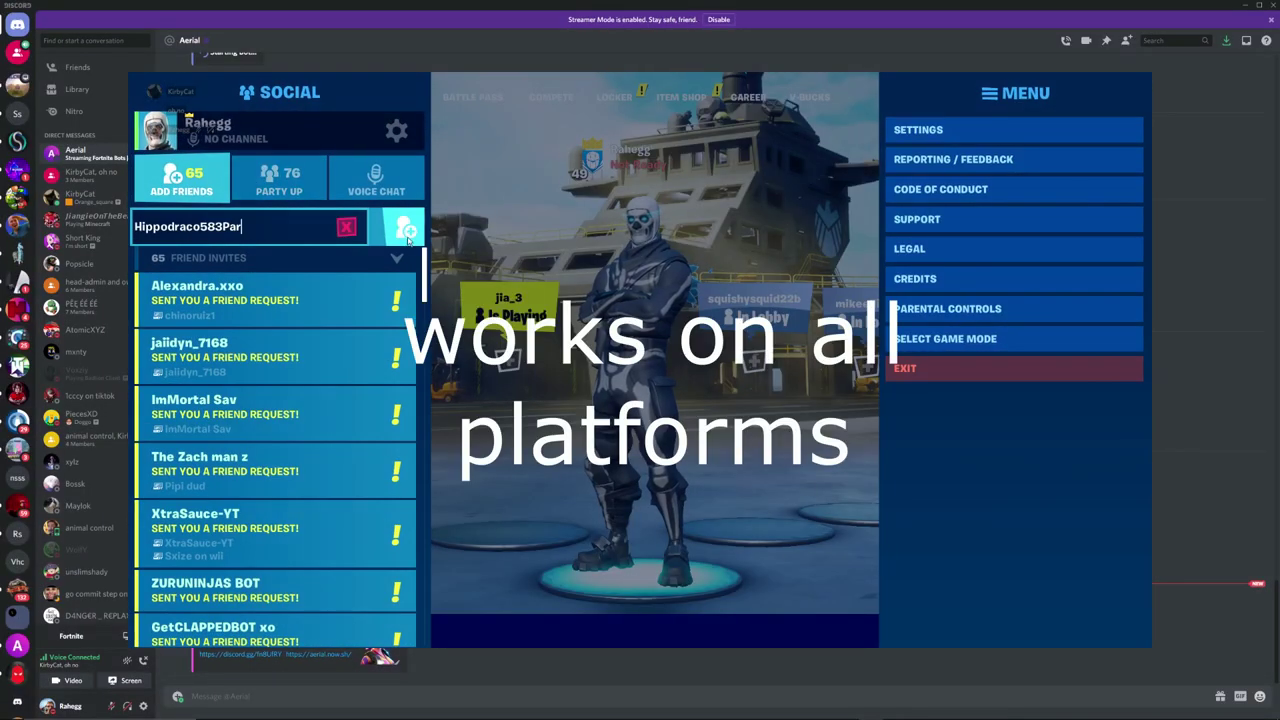
left_click(396, 236)
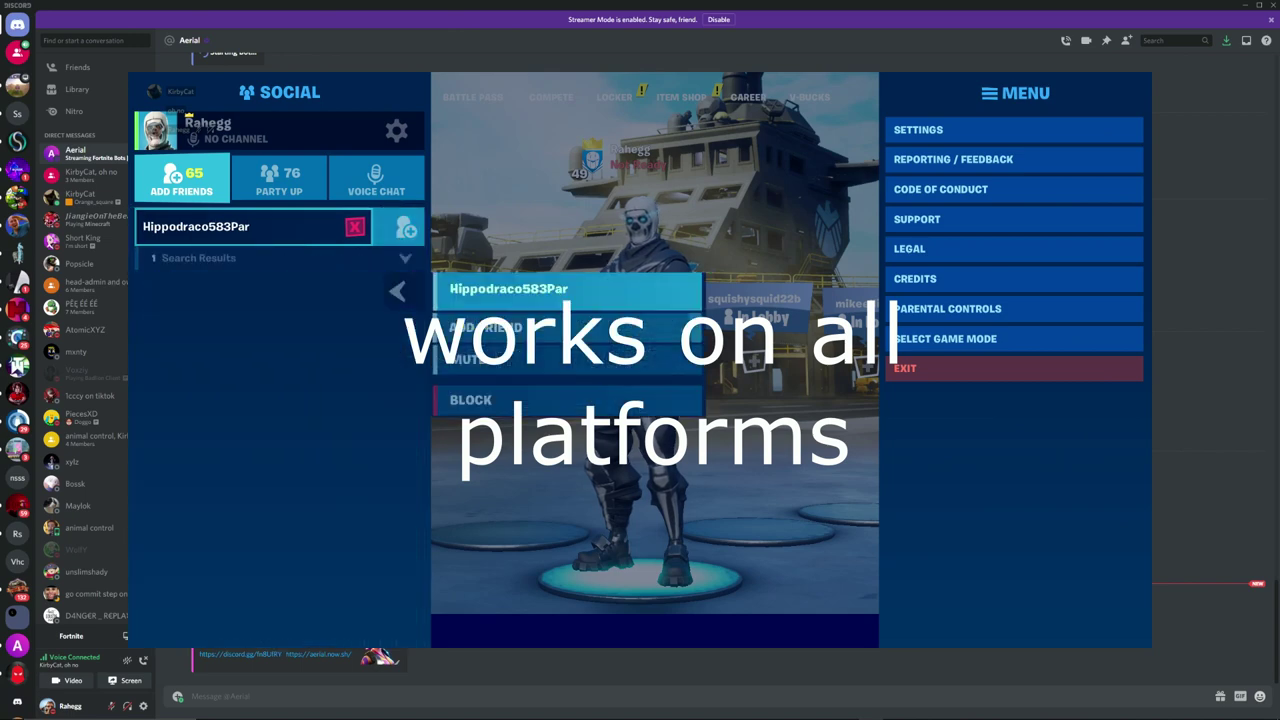
left_click(286, 291)
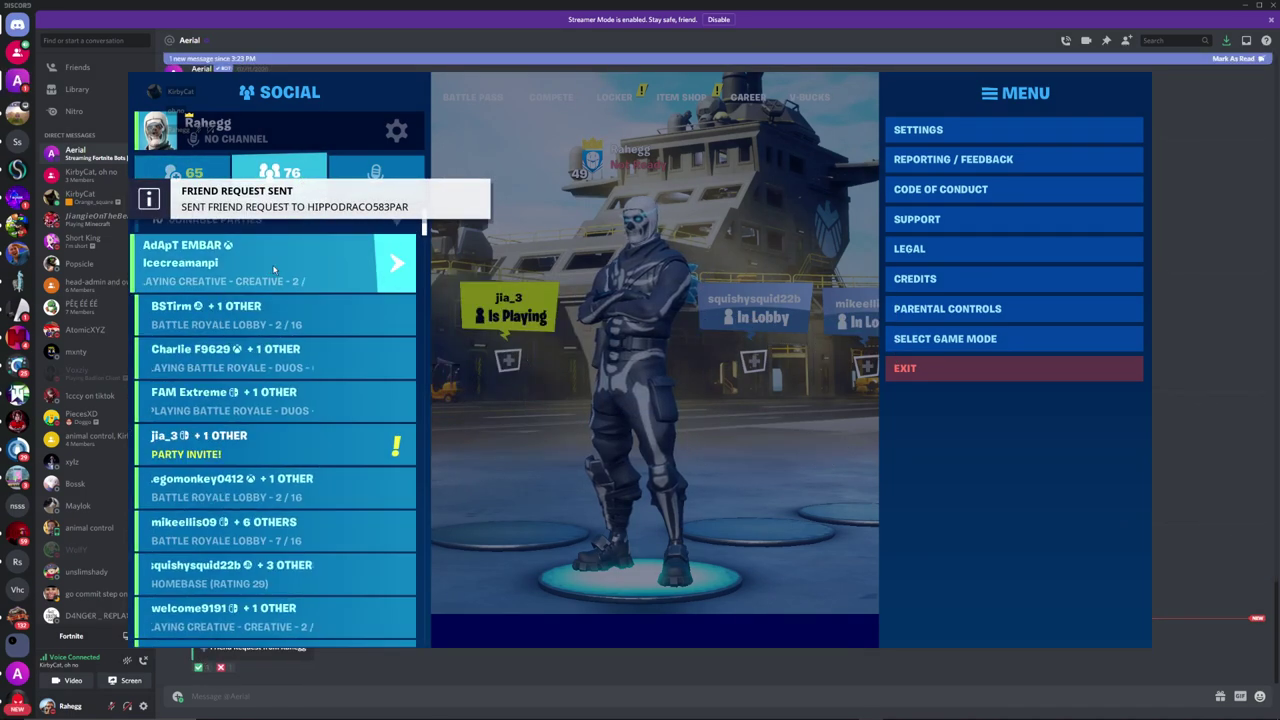
left_click(194, 684)
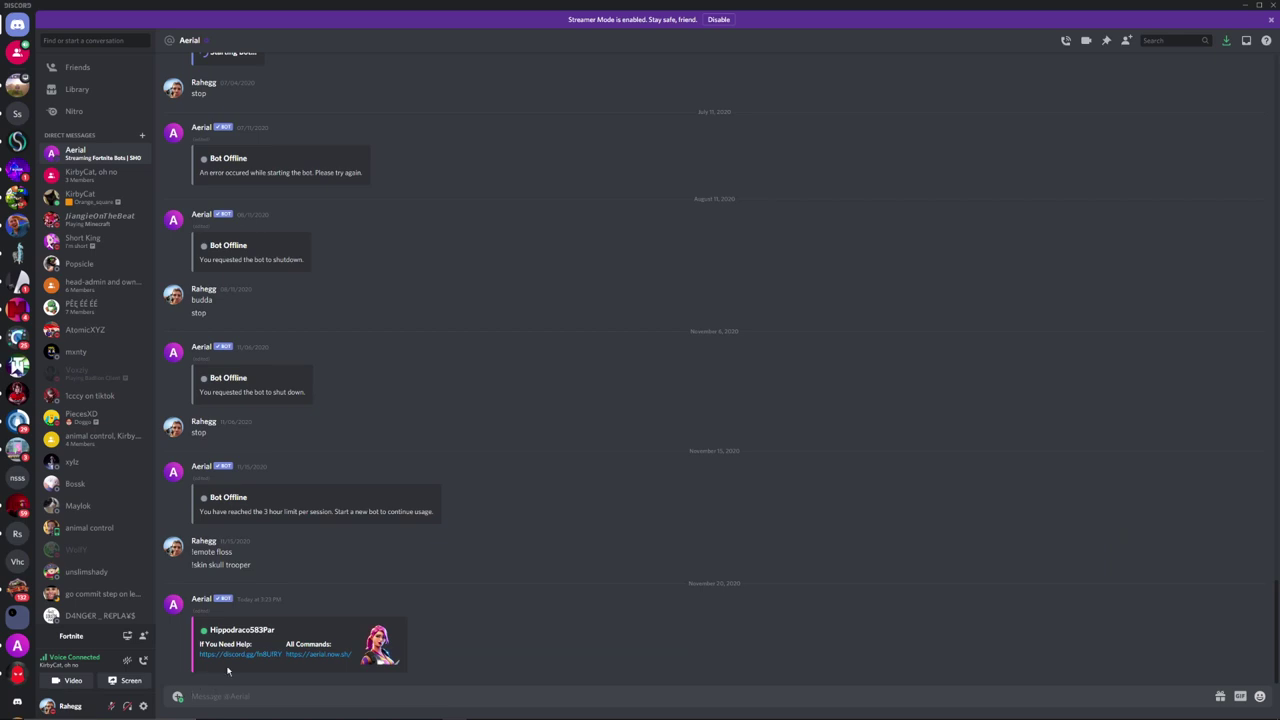
Back in Fortnite, find the bot in the Epic friends list and invite it to the party.
key("alt+Tab")
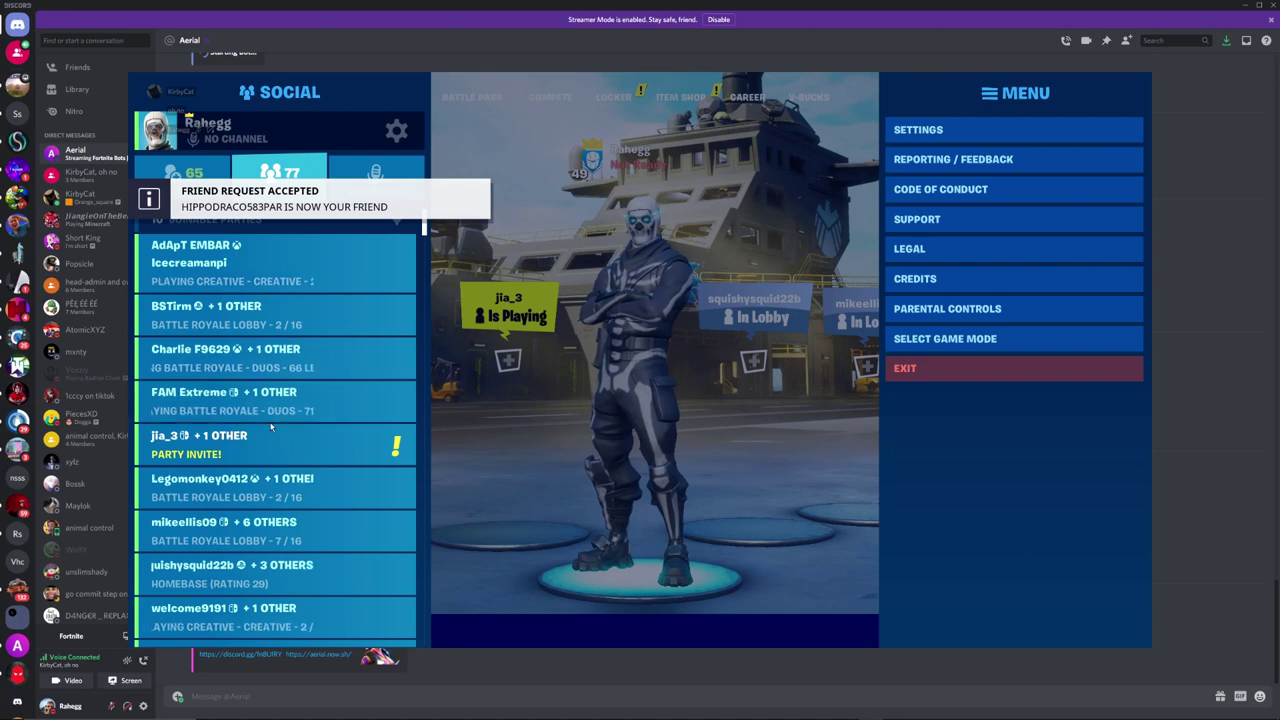
scroll(277, 428, "down", 1)
scroll(277, 428, "down", 6)
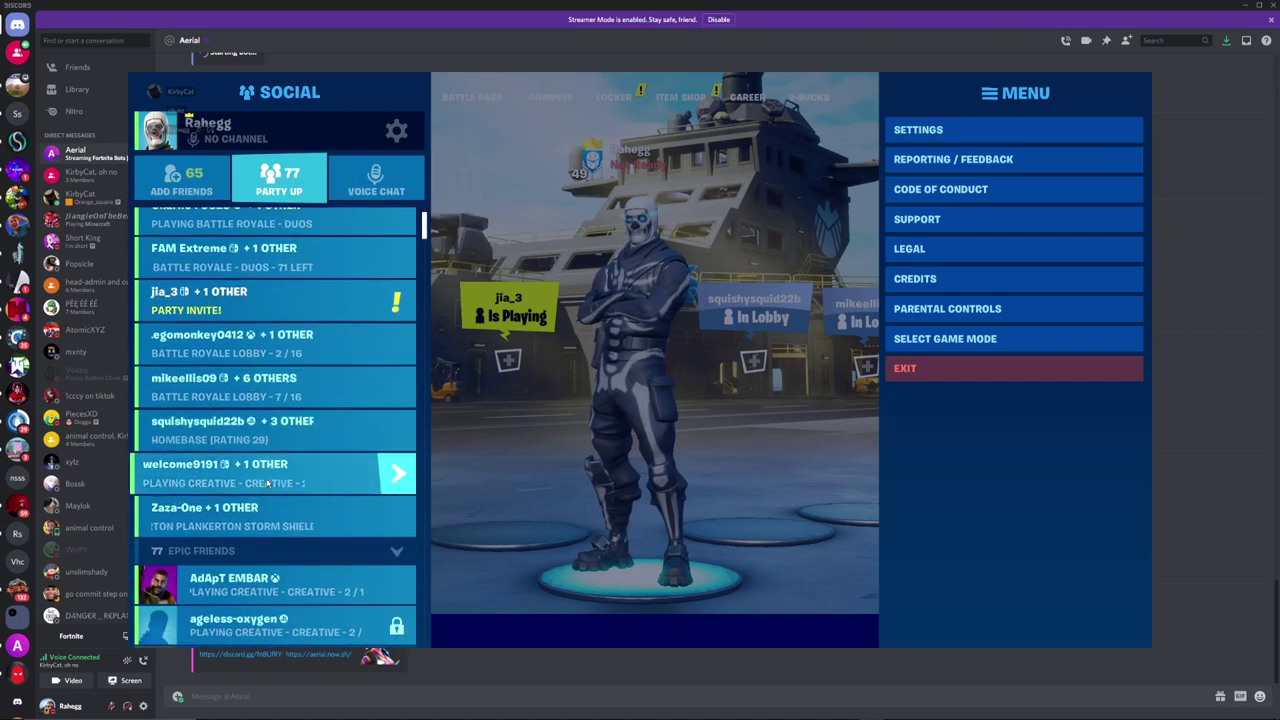
scroll(267, 487, "down", 8)
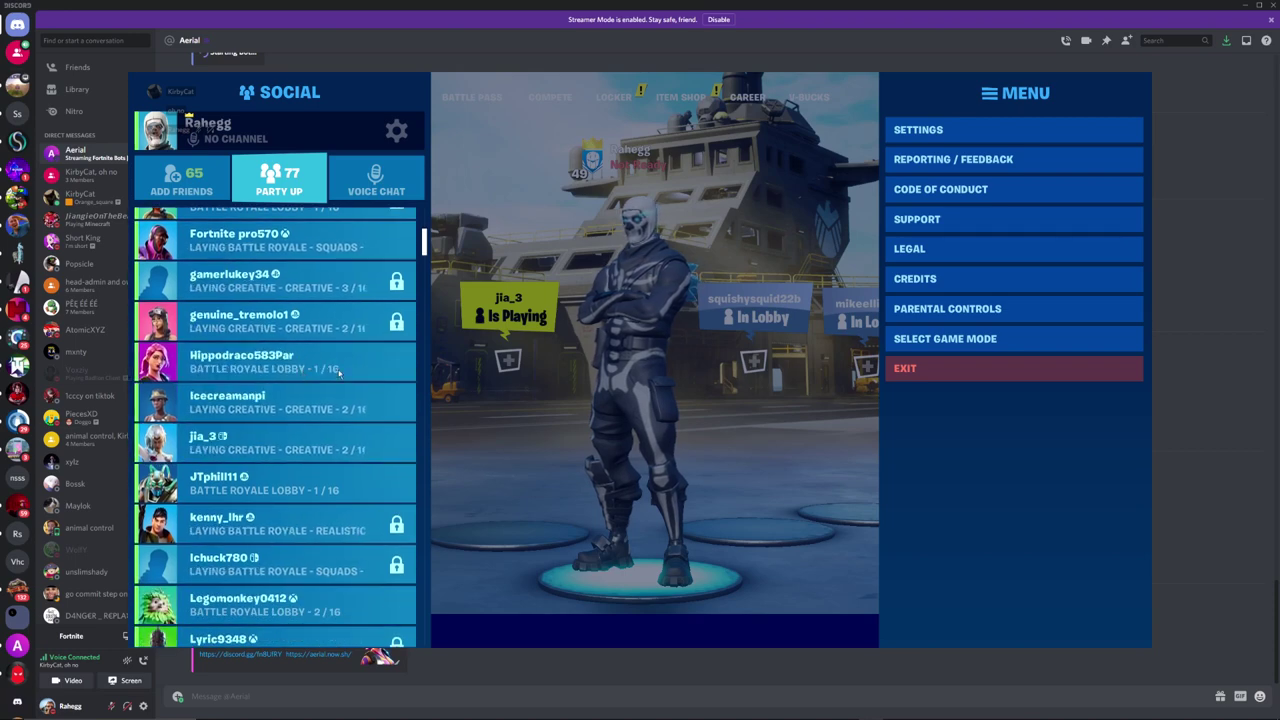
scroll(280, 393, "down", 1)
left_click(280, 322)
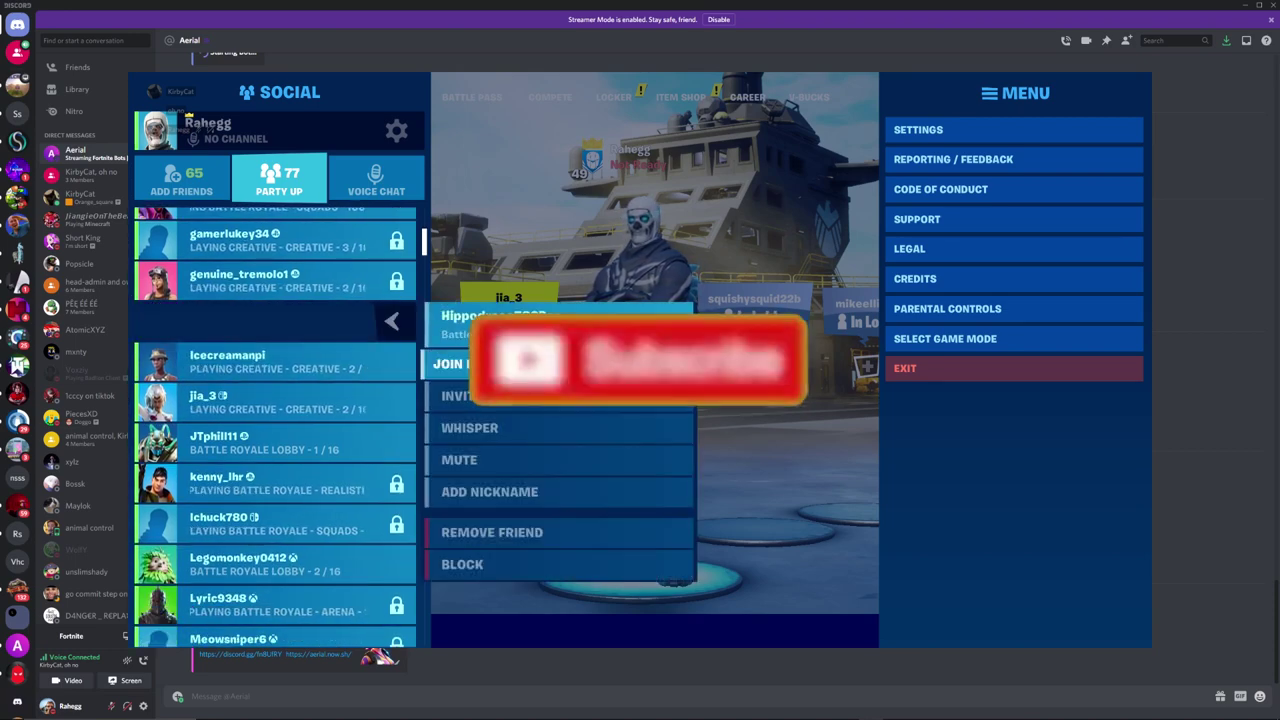
key("Escape")
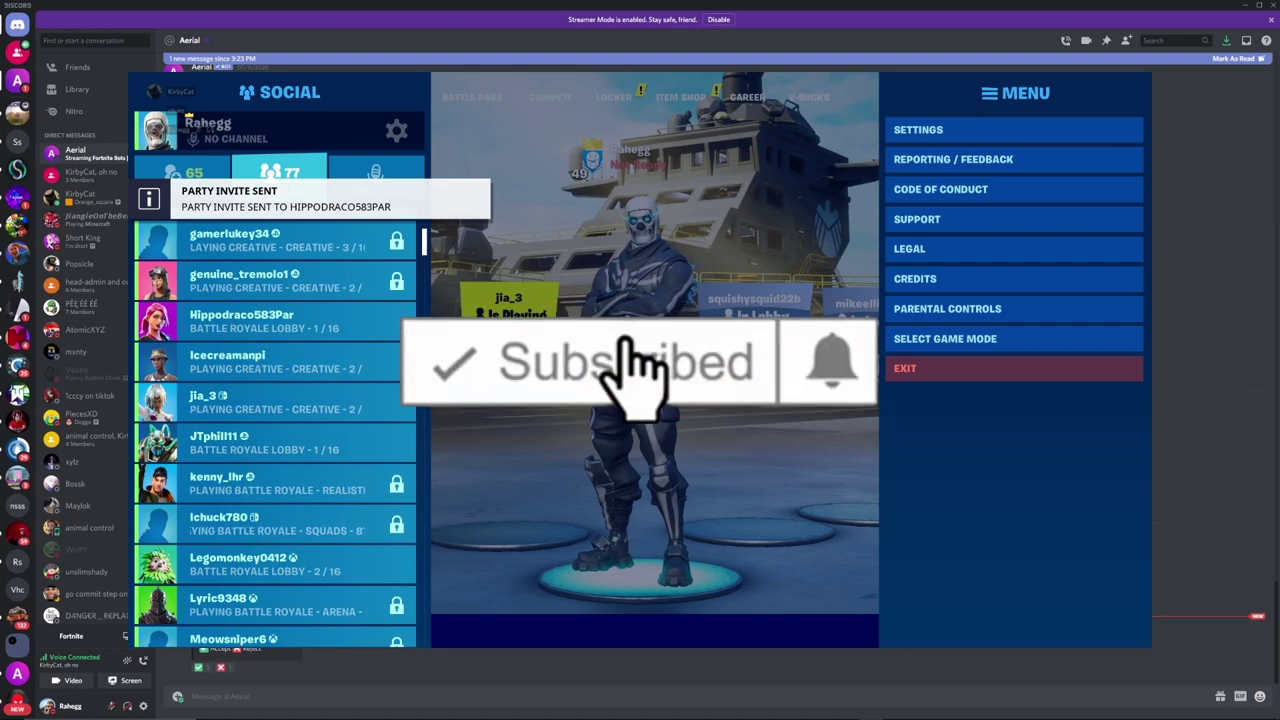
Accept the party invite in Aerial's Discord message and return to the Fortnite lobby.
left_click(379, 652)
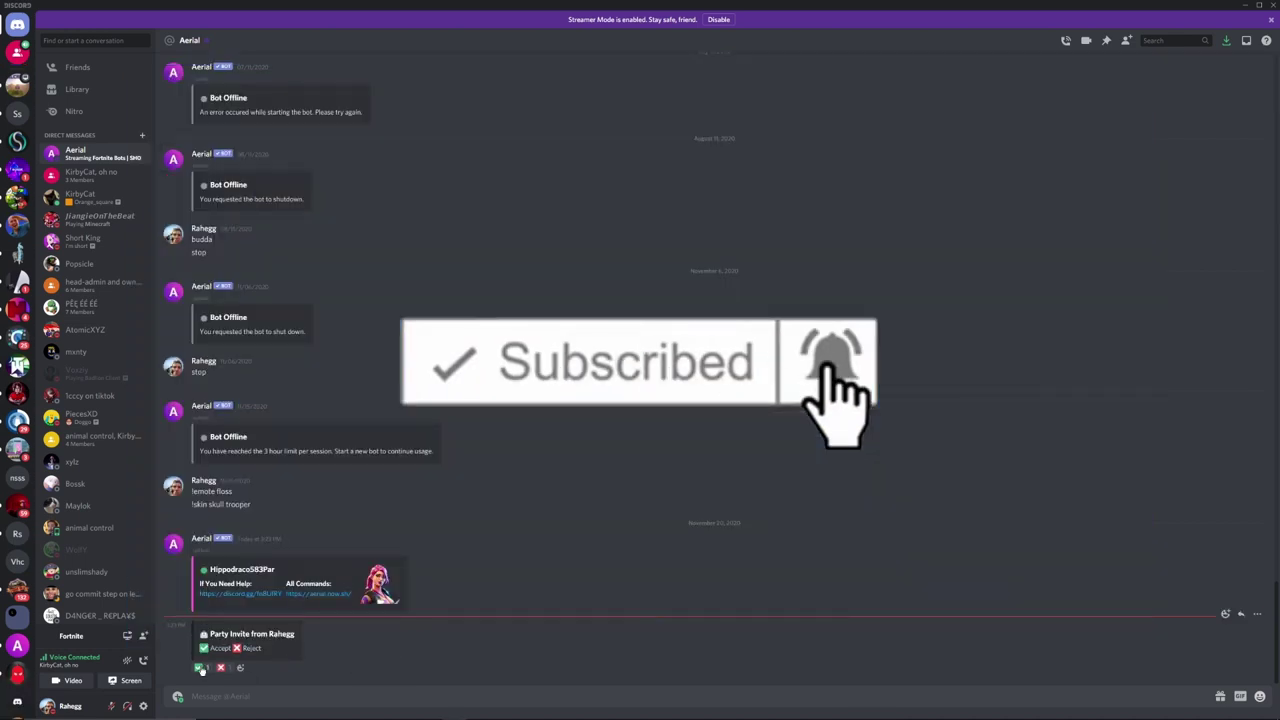
key("alt+Tab")
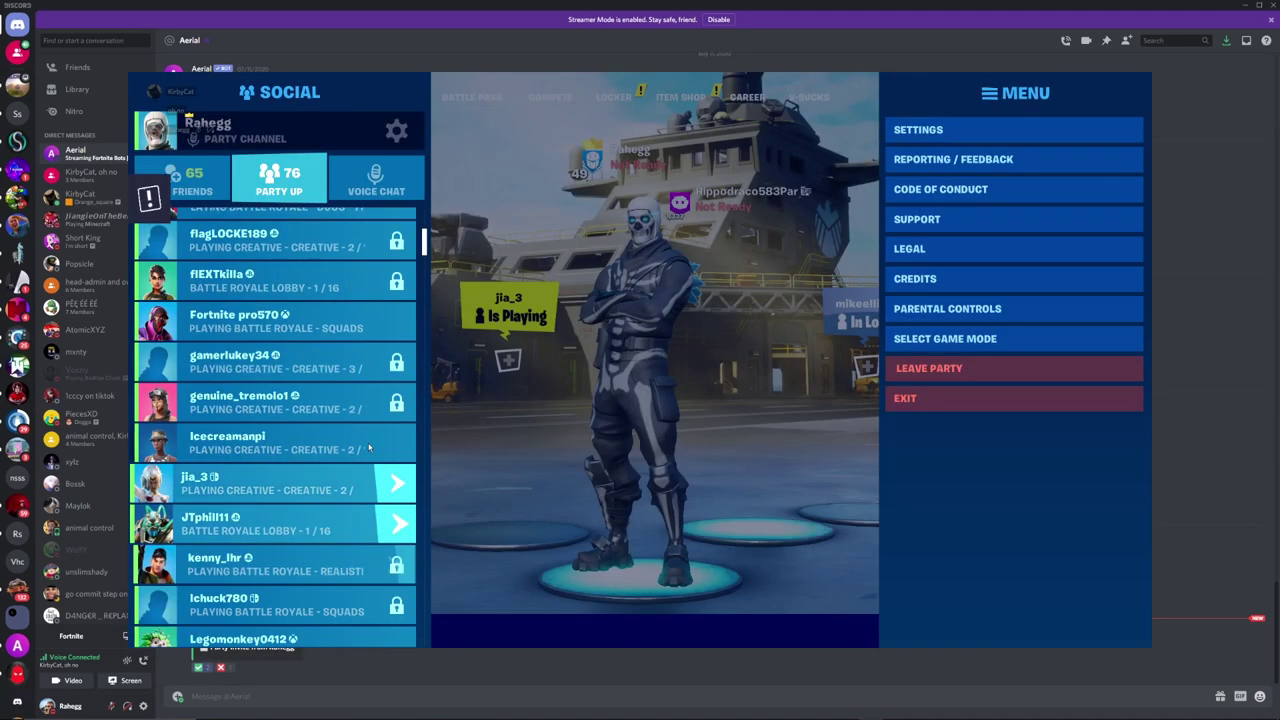
key("Escape")
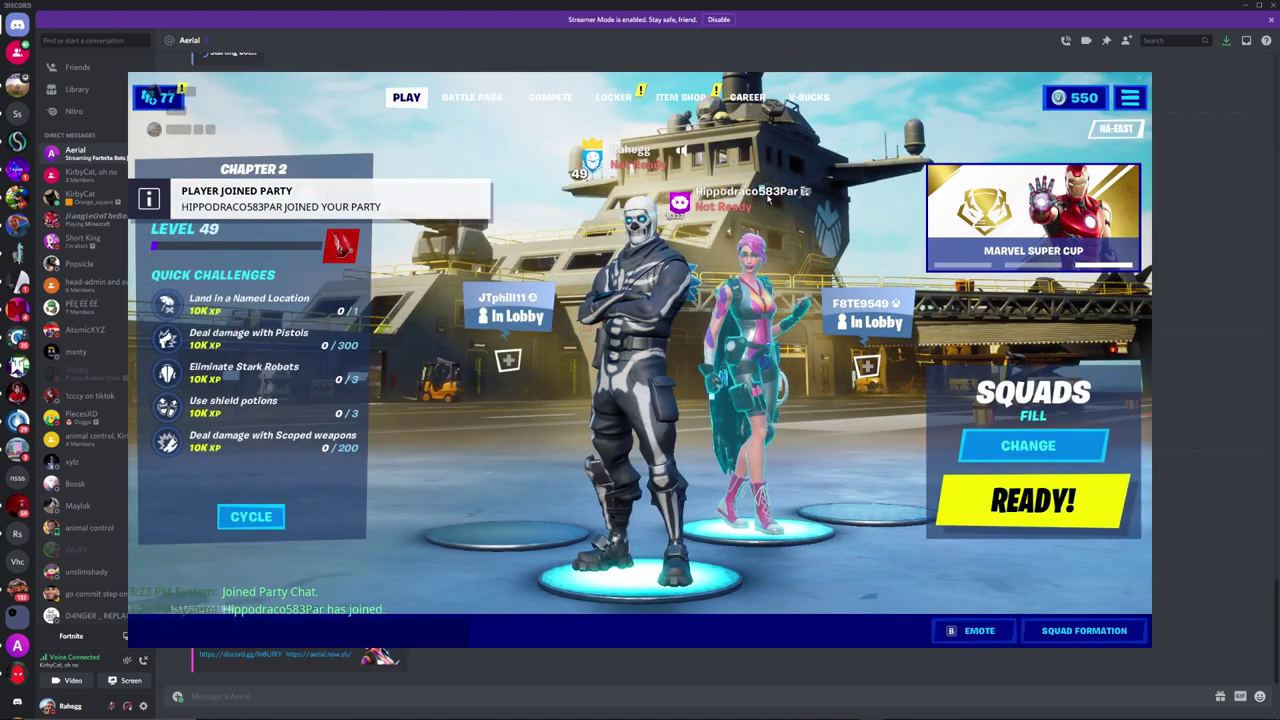
Switch to Discord and send "!help" in the Aerial direct message.
left_click(332, 704)
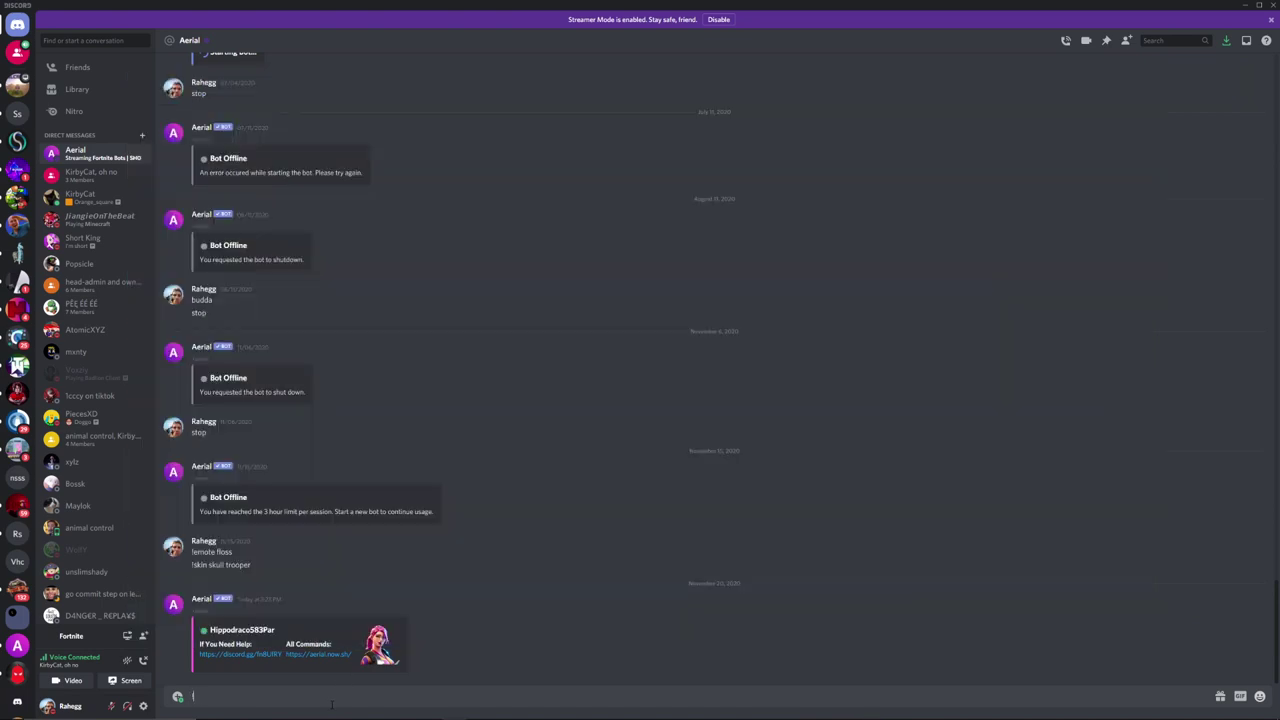
type("!help")
key("Return")
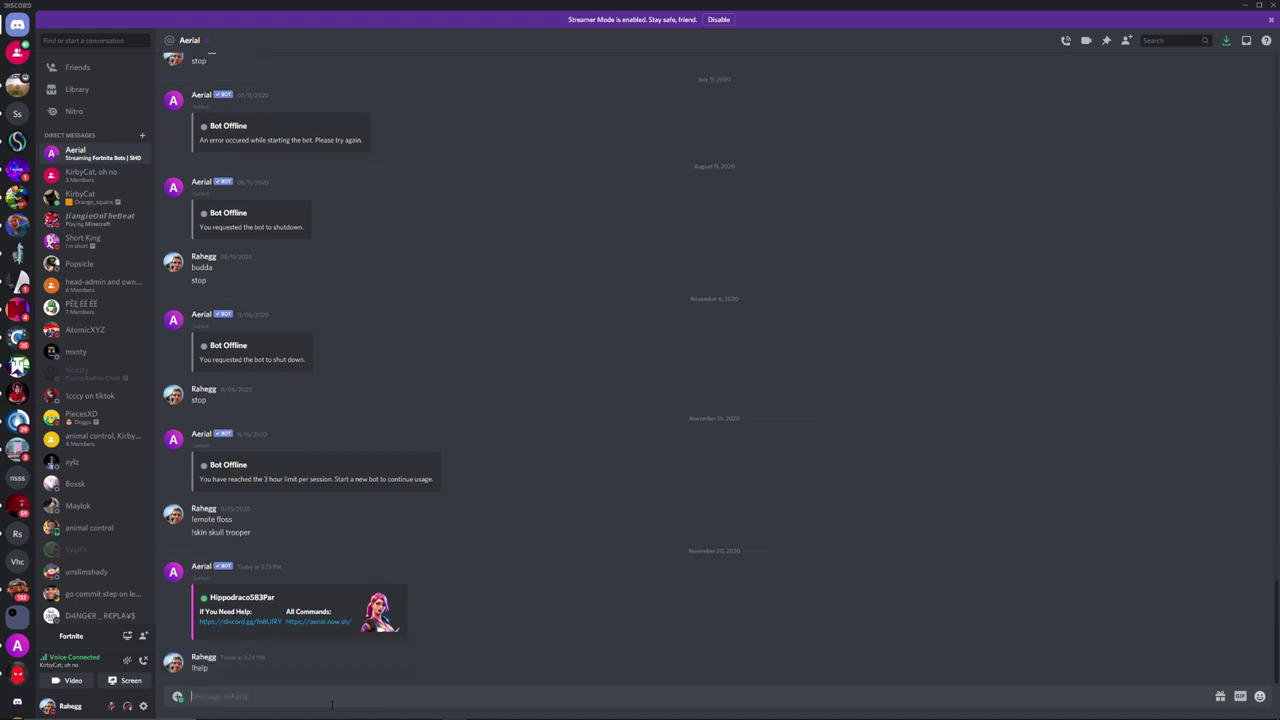
Open the Aerial documentation link from the bot's message and examine the "set outfit" entry on the Commands page.
left_click(300, 622)
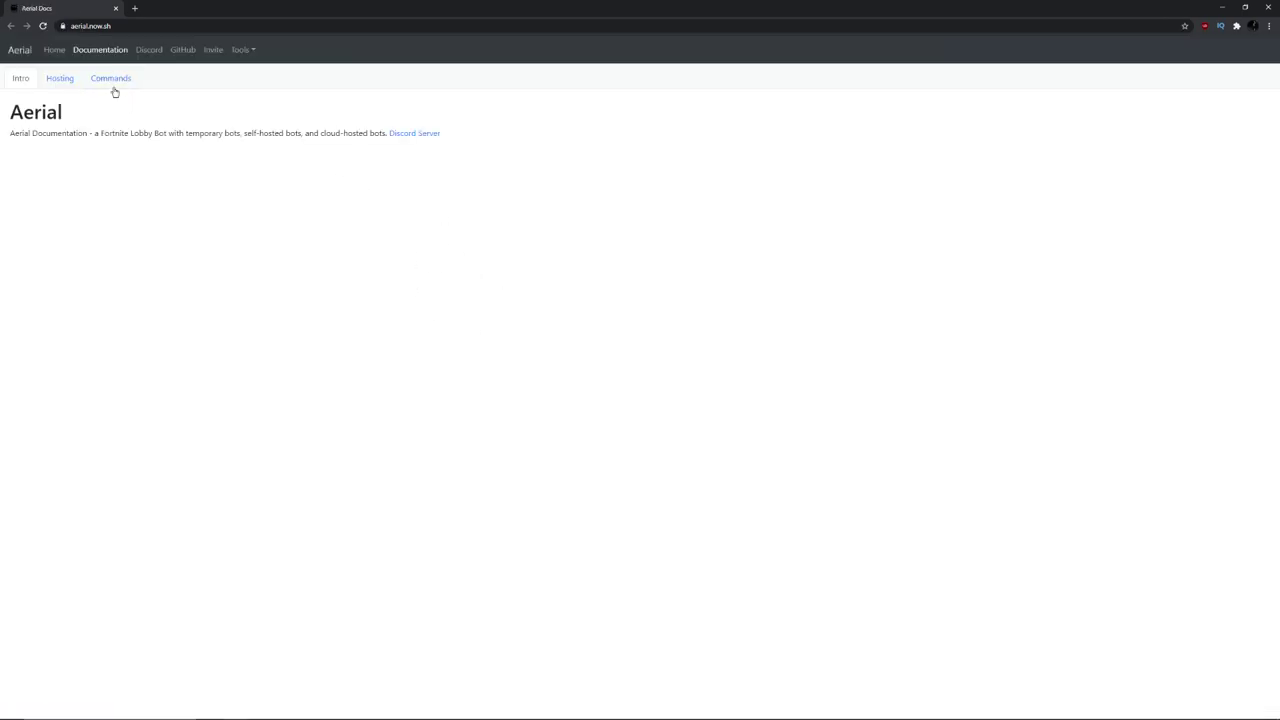
left_click(110, 79)
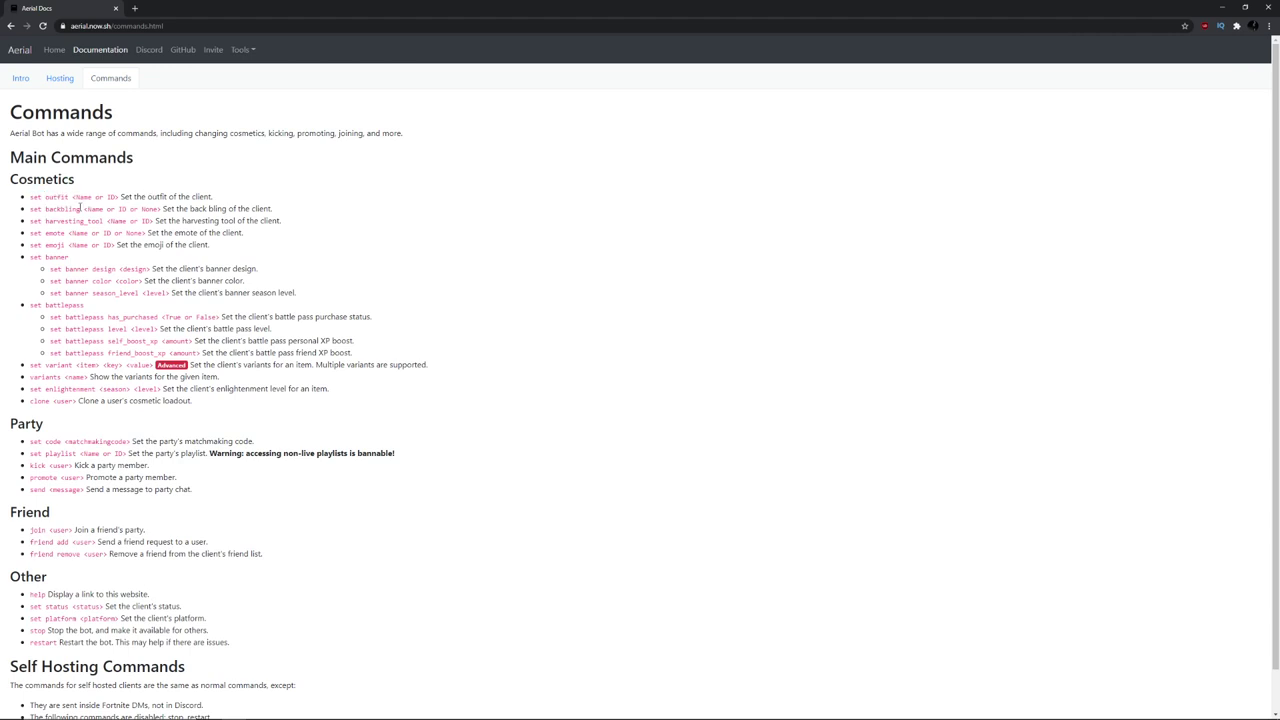
left_click_drag(78, 196, 118, 197)
left_click(121, 197)
Return to Discord and send "help" to Aerial without the exclamation mark.
key("alt+Tab")
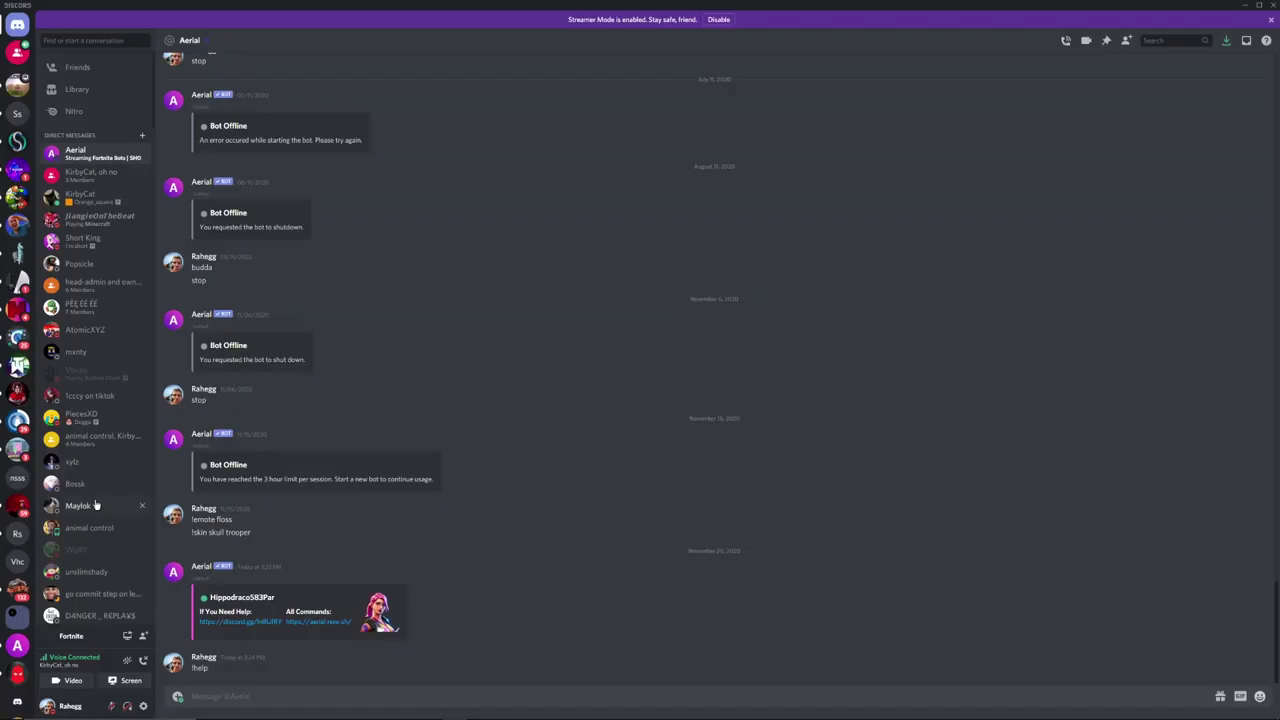
type("help")
key("Return")
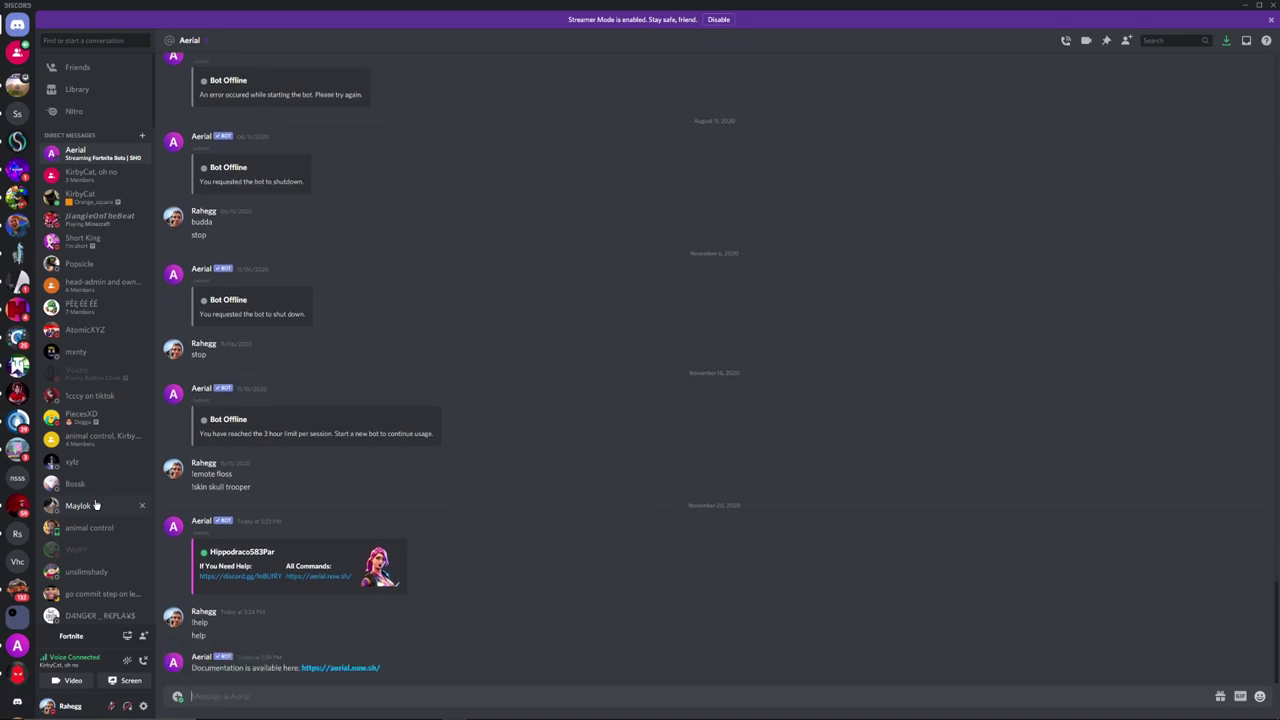
Check the Commands page again, then try to change the bot's outfit by sending "skin skull trooper" to Aerial in Discord.
key("alt+Tab")
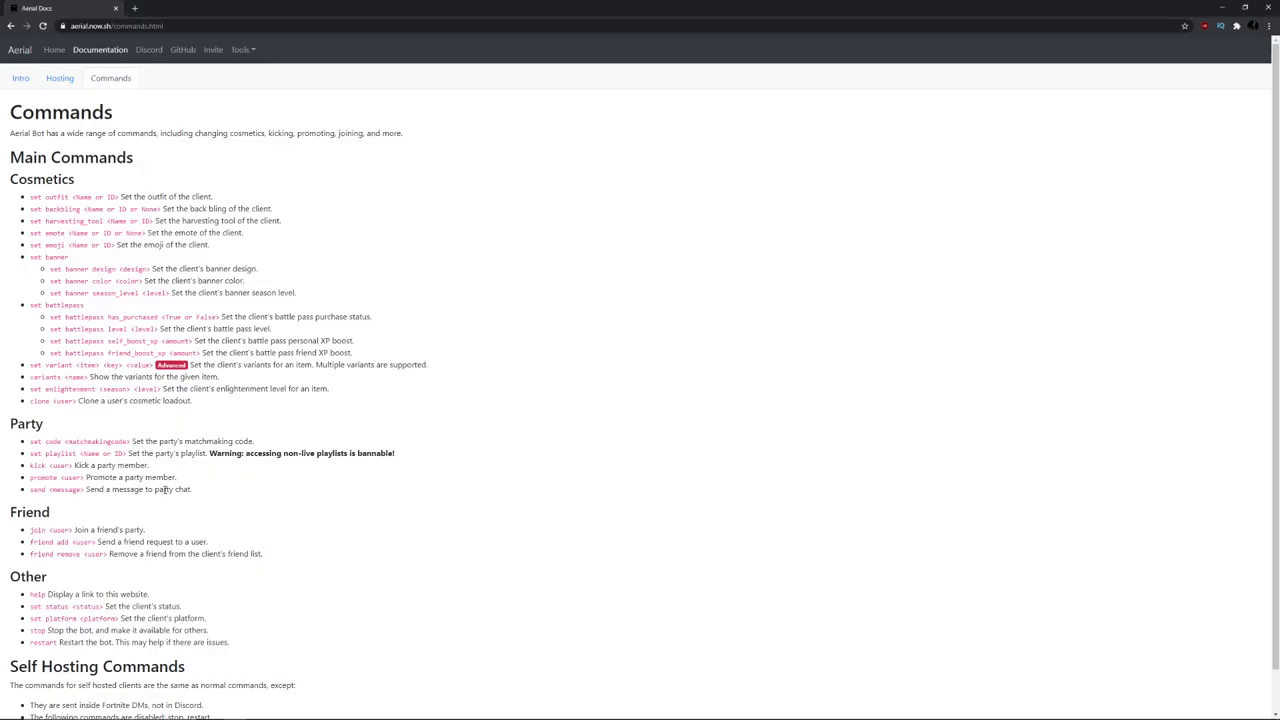
key("alt+Tab")
type("se")
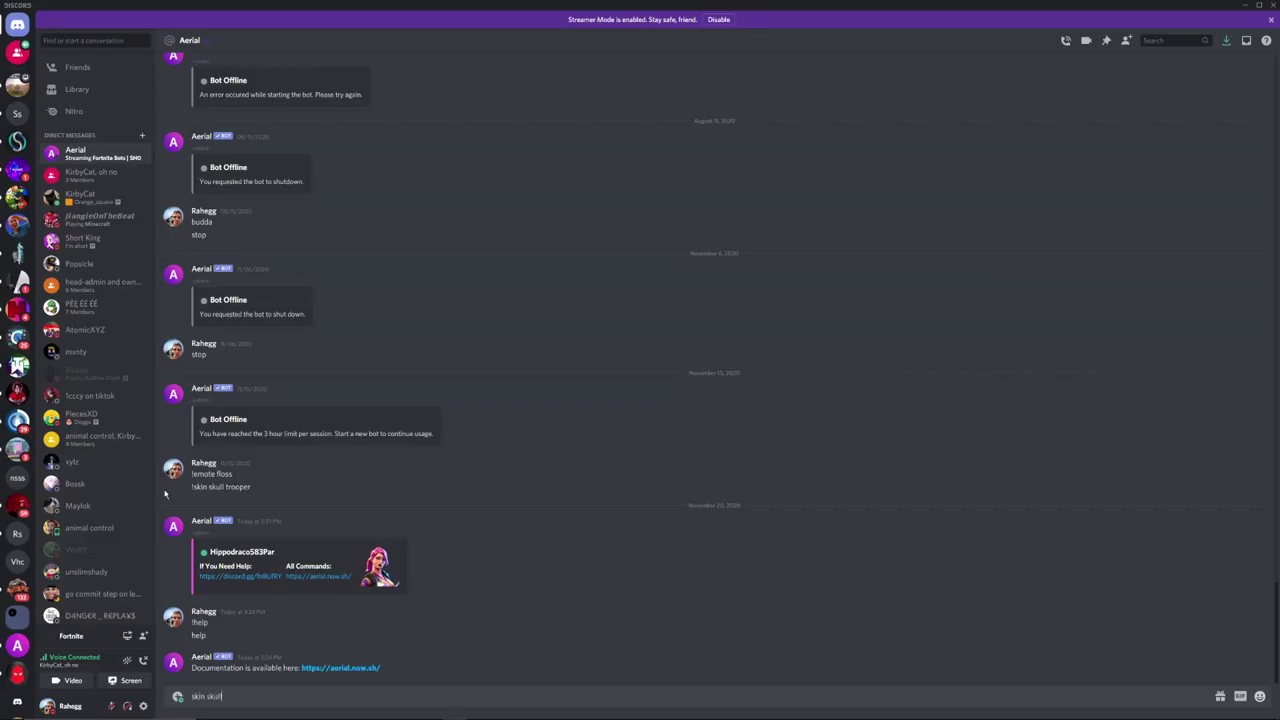
type("r")
key("Return")
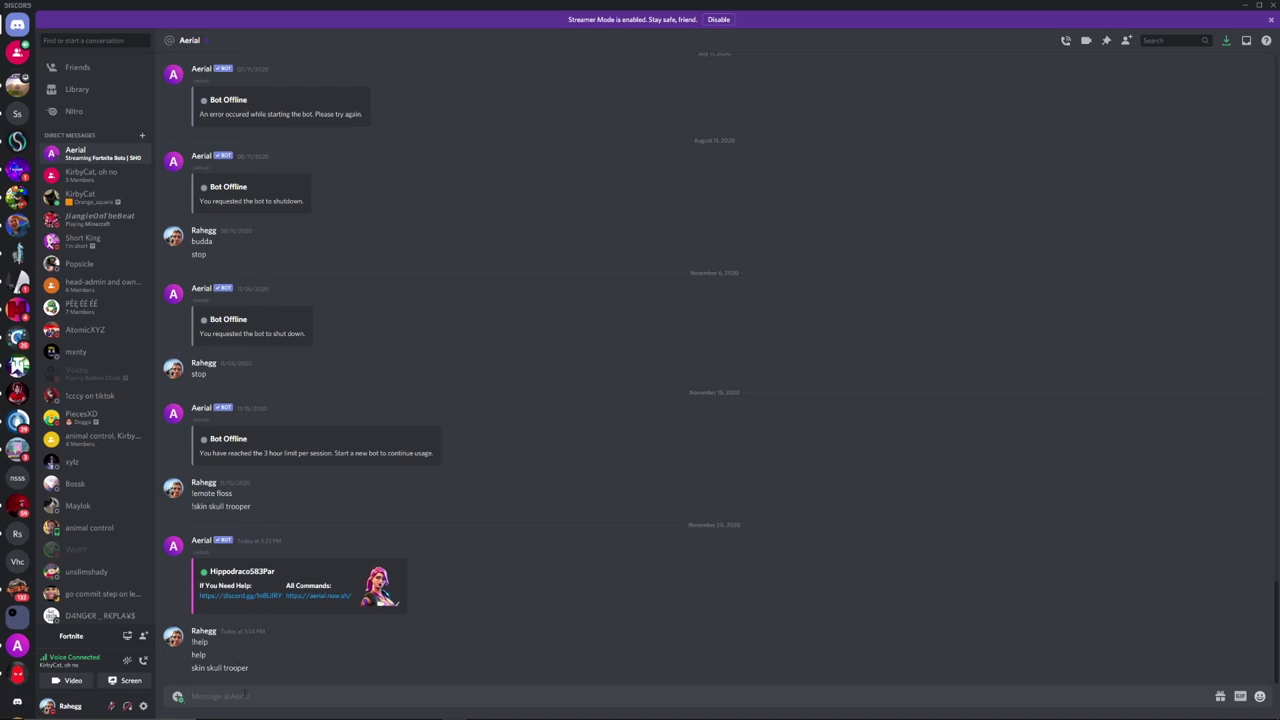
Set the bot's outfit to Skull Trooper by sending Aerial the command "set outfit skull trooper".
type("set outfit skull trooper")
key("Return")
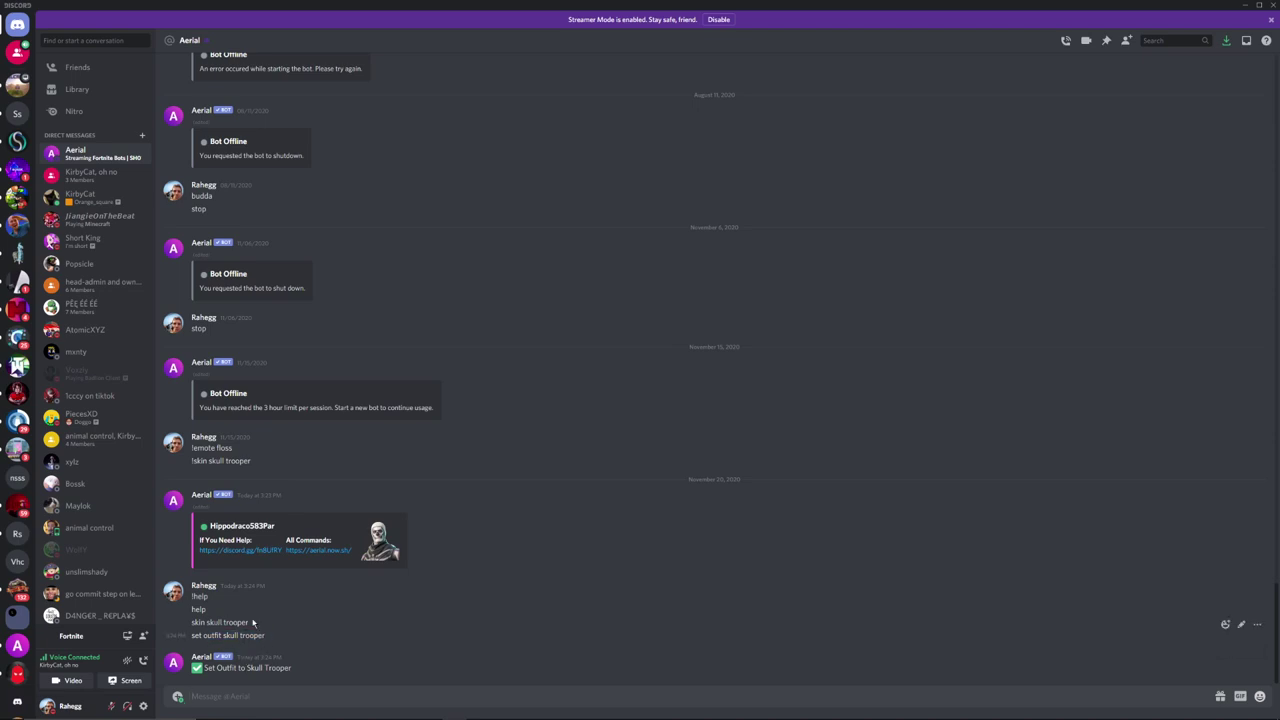
Set the bot's outfit to Renegade Raider by sending Aerial "set outfit renegade raider", checking the bot in the Fortnite lobby.
key("alt+Tab")
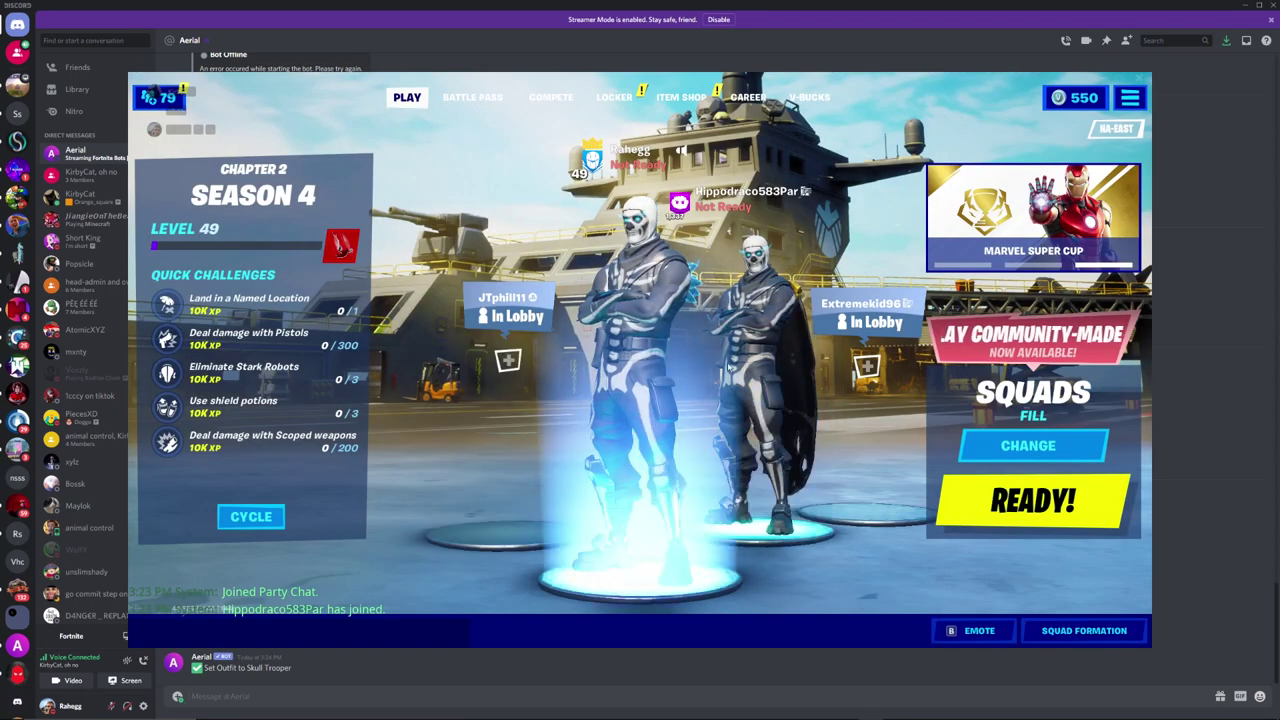
left_click(427, 690)
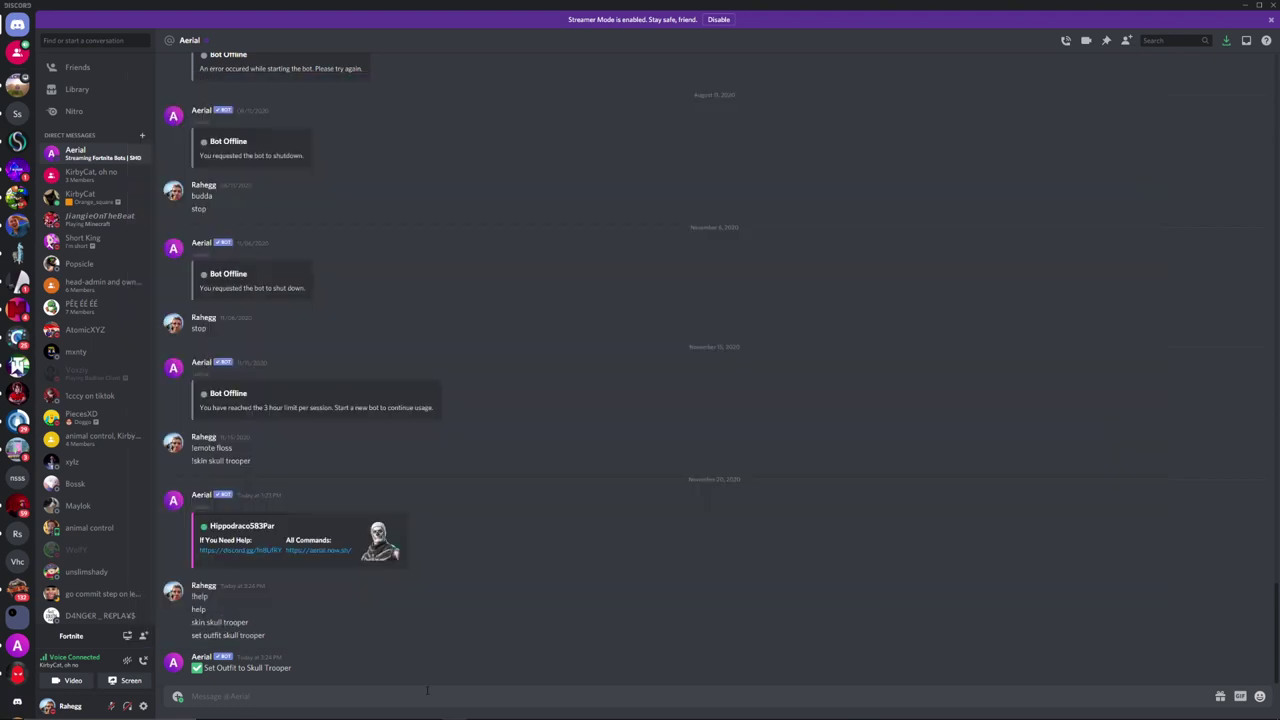
type("set outfit renegade raider")
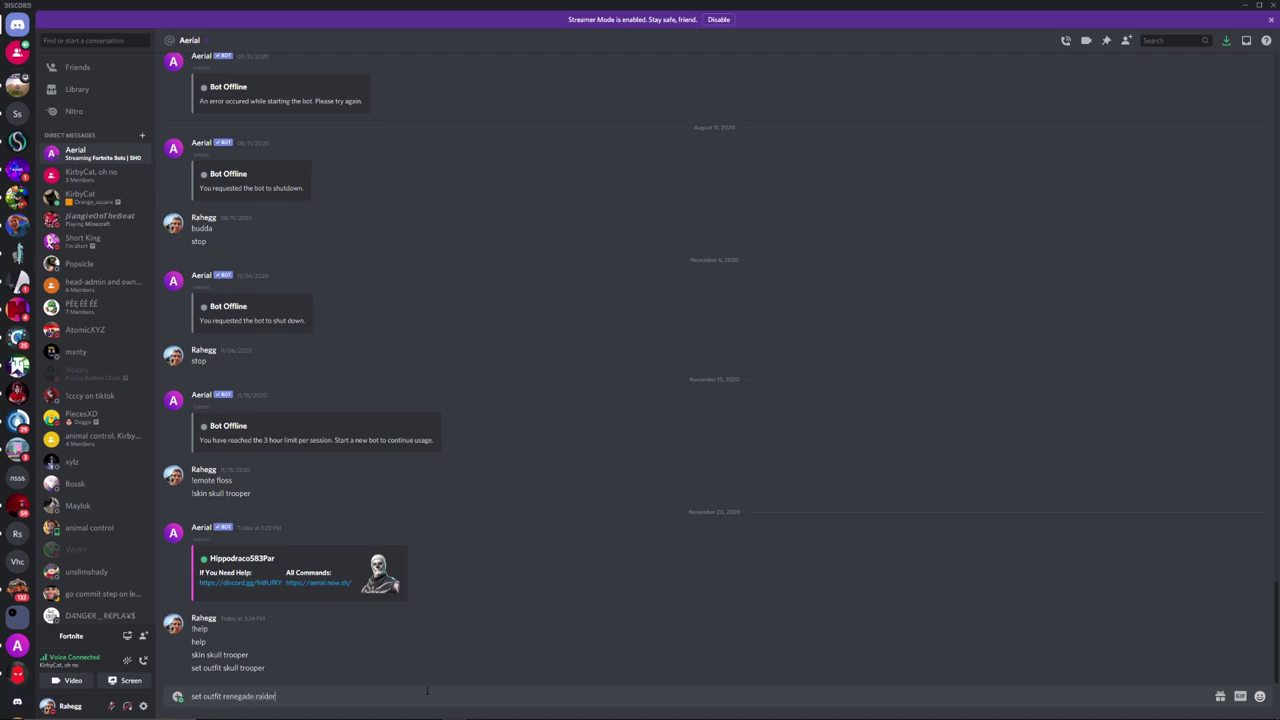
key("Return")
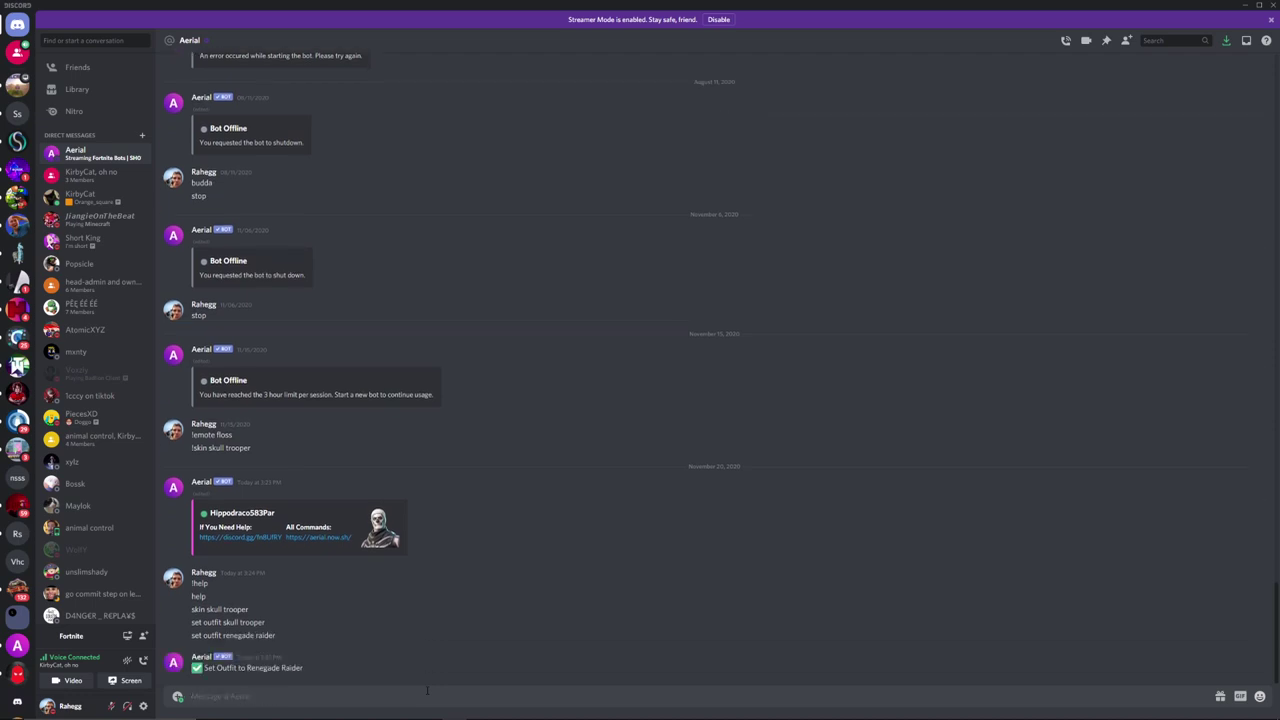
key("alt+Tab")
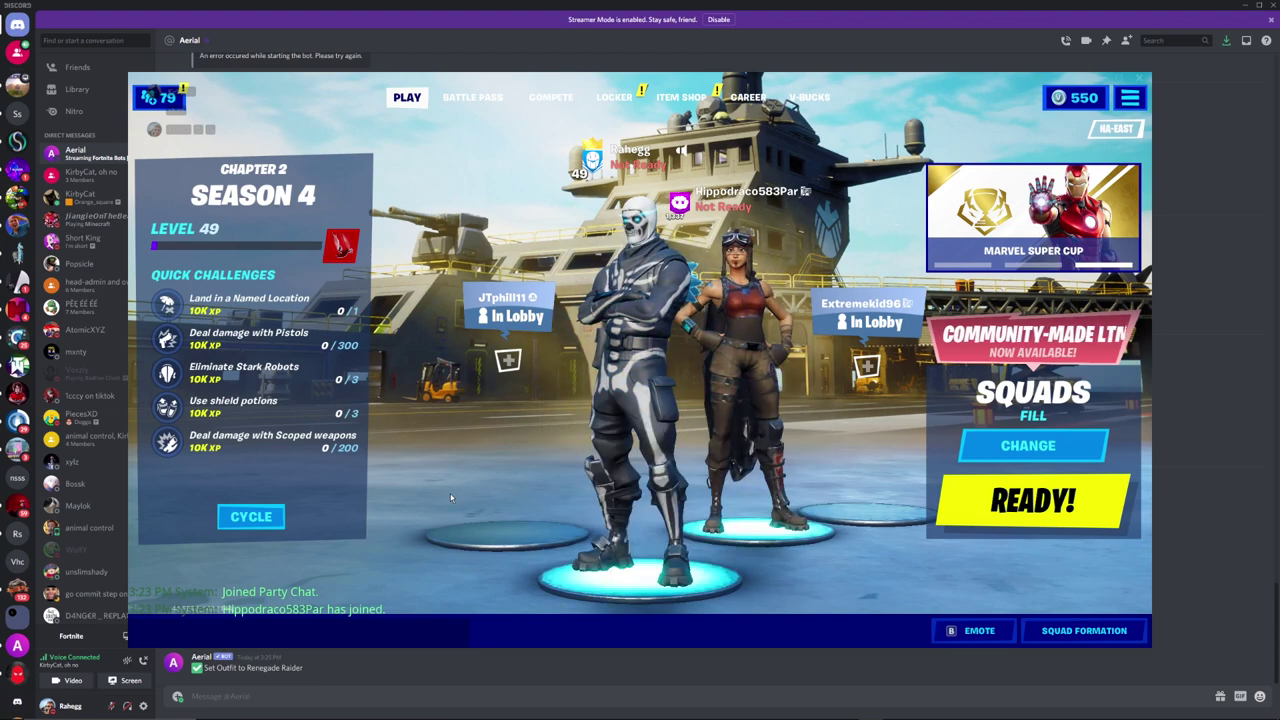
Send "set emote floss" to Aerial in Discord and check the bot's emote in the Fortnite lobby.
key("alt+Tab")
type("s")
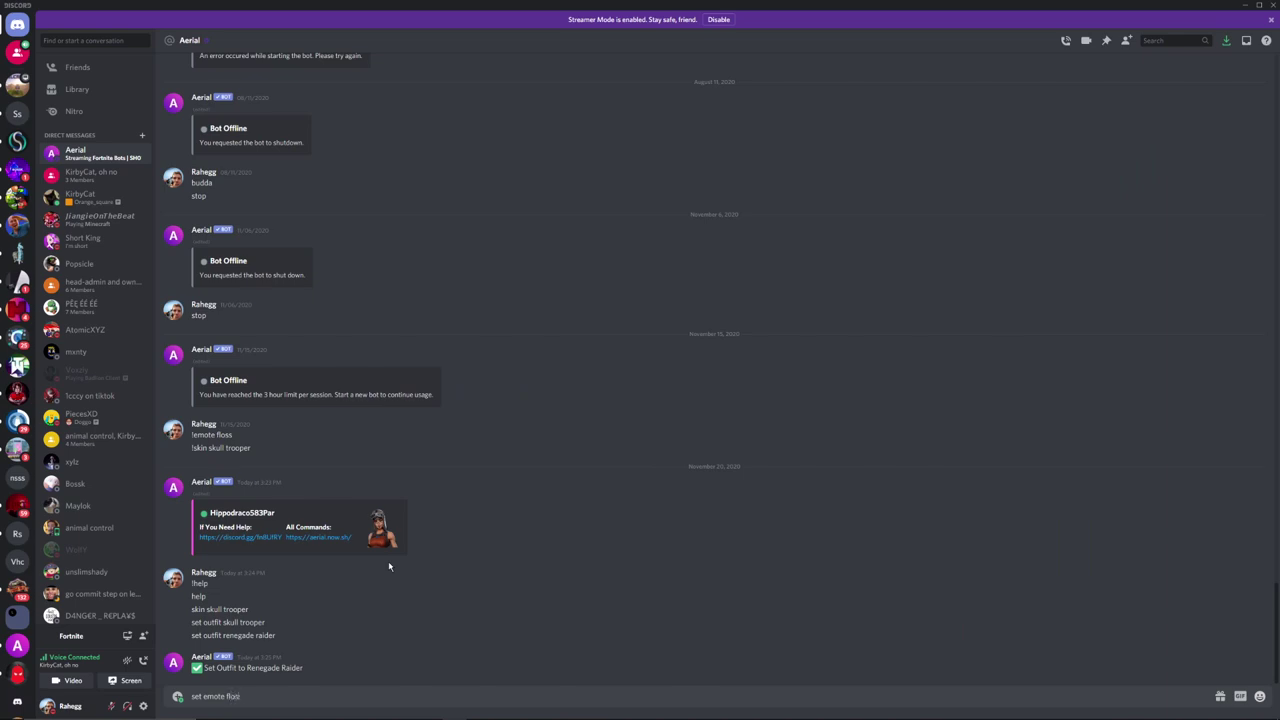
key("Return")
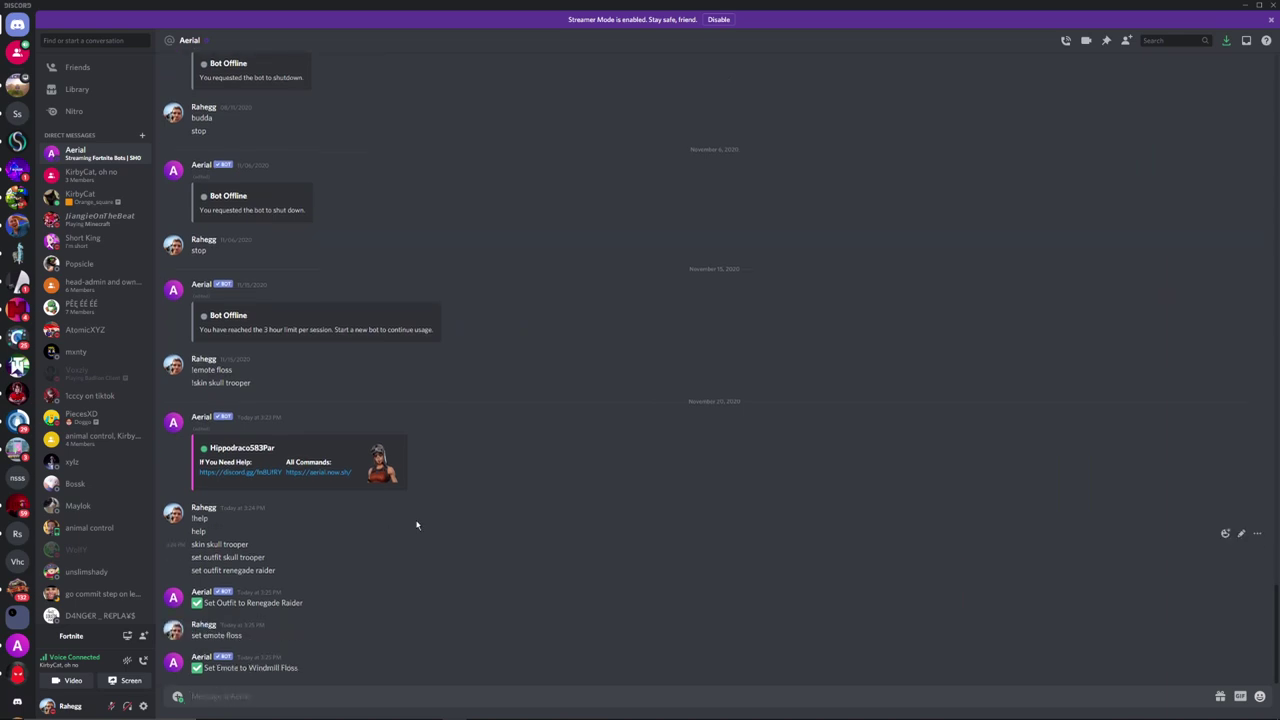
key("alt+Tab")
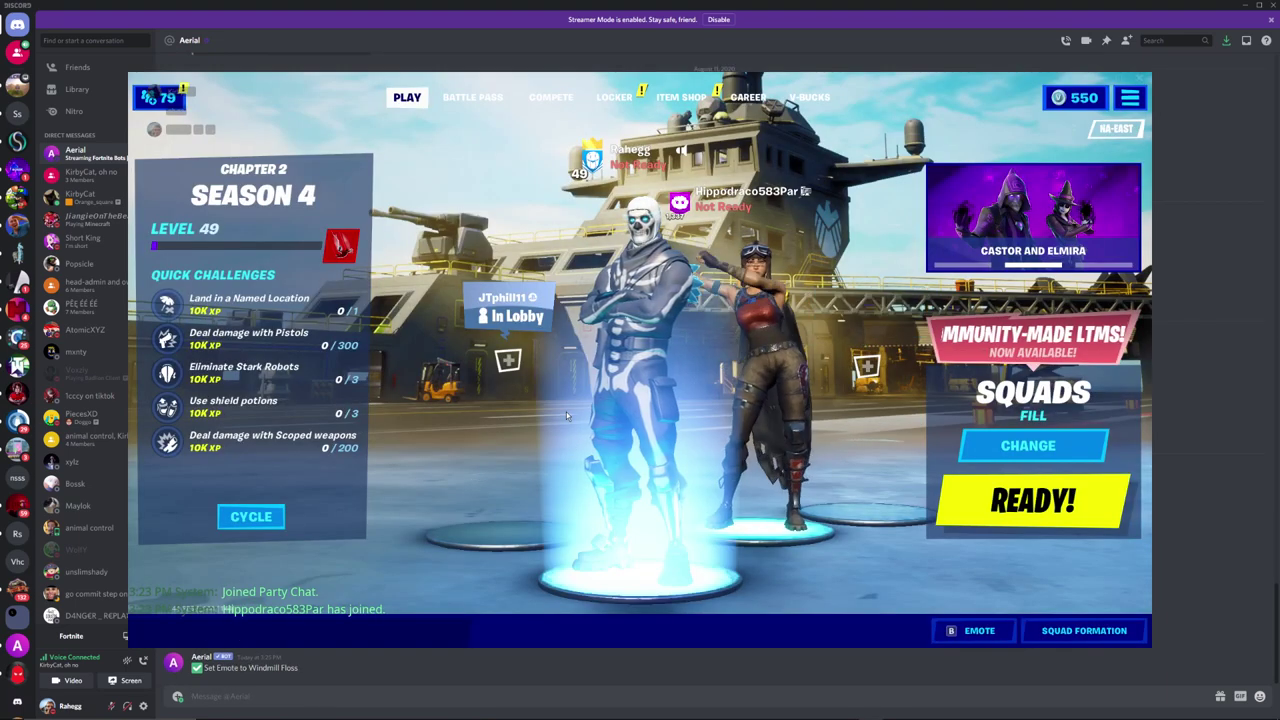
key("alt+Tab")
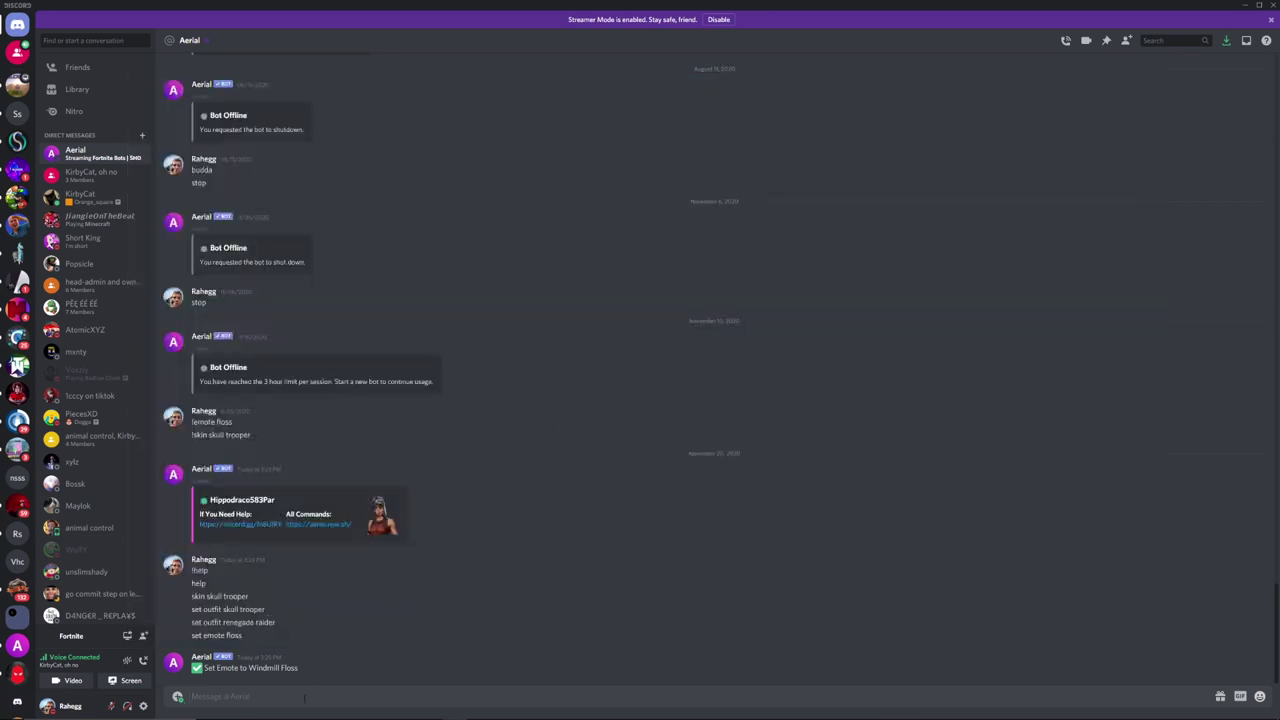
Switch to the browser and search the web for "fortnite floss id".
key("super")
left_click(228, 712)
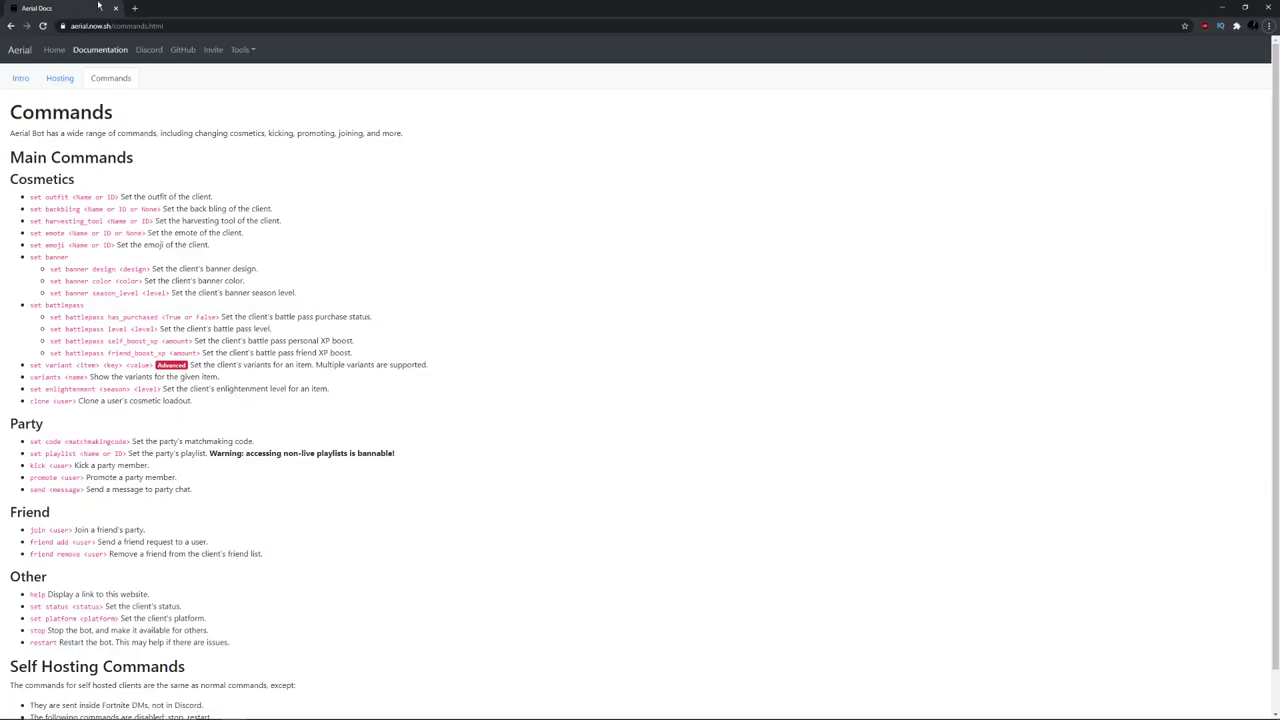
left_click(142, 27)
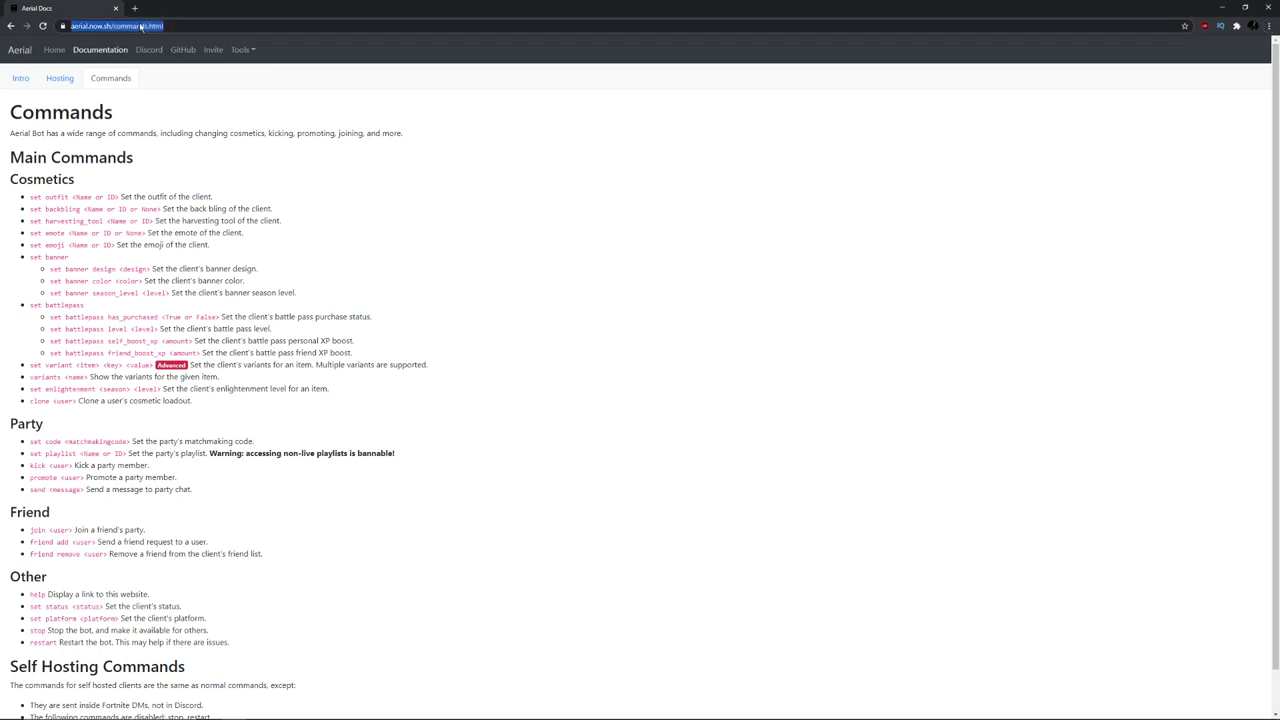
type("fo")
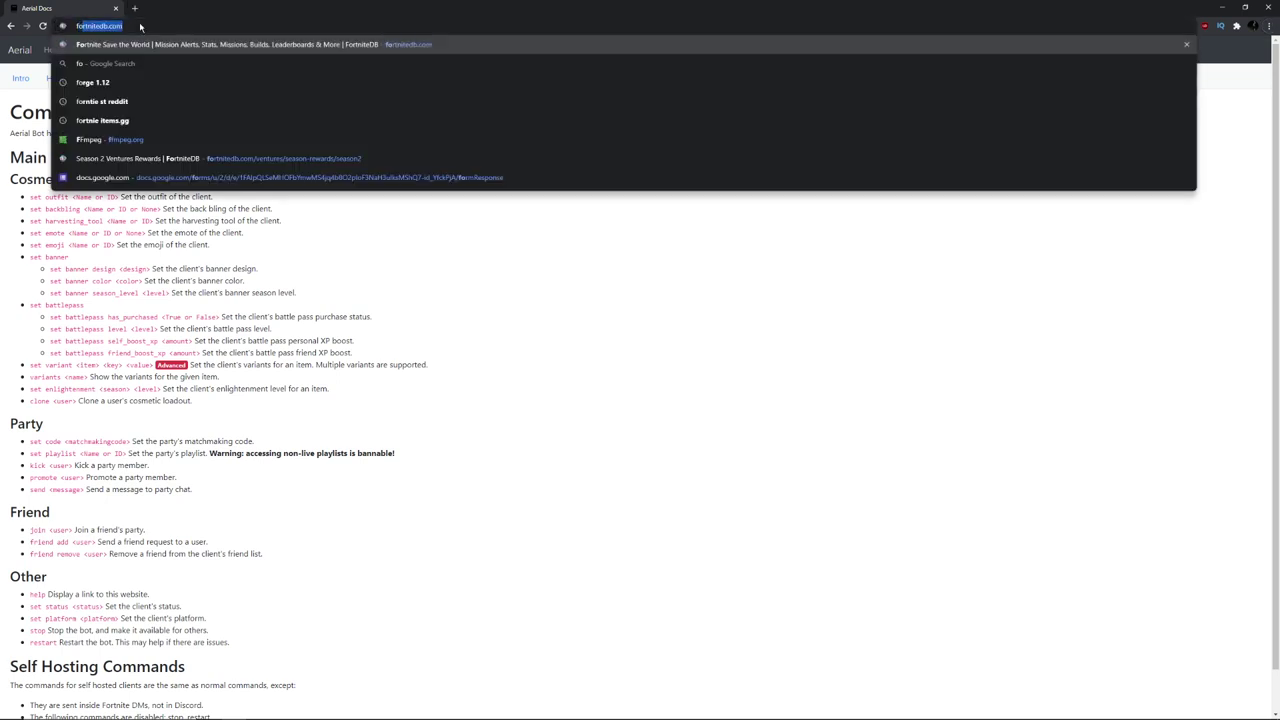
type("rtnite floss id")
key("Return")
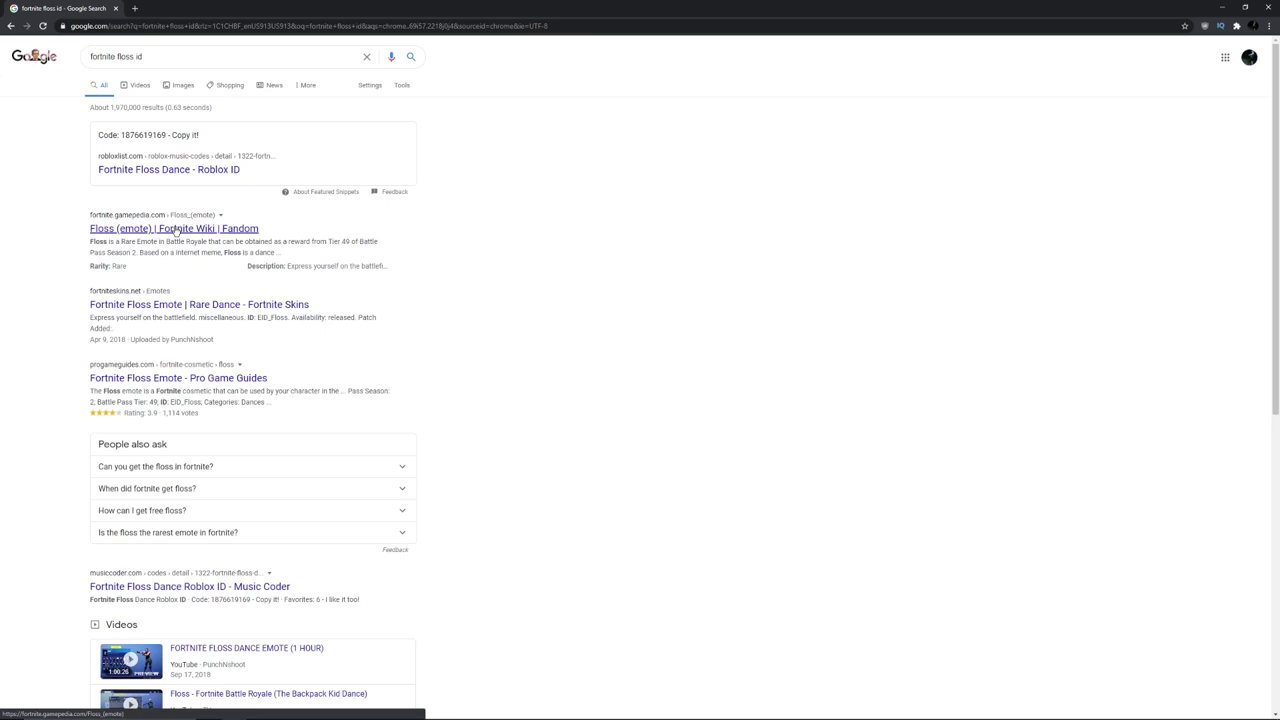
Open the fortniteskins.net result for the Floss emote and copy the ID EID_Floss from its description.
left_click(167, 305)
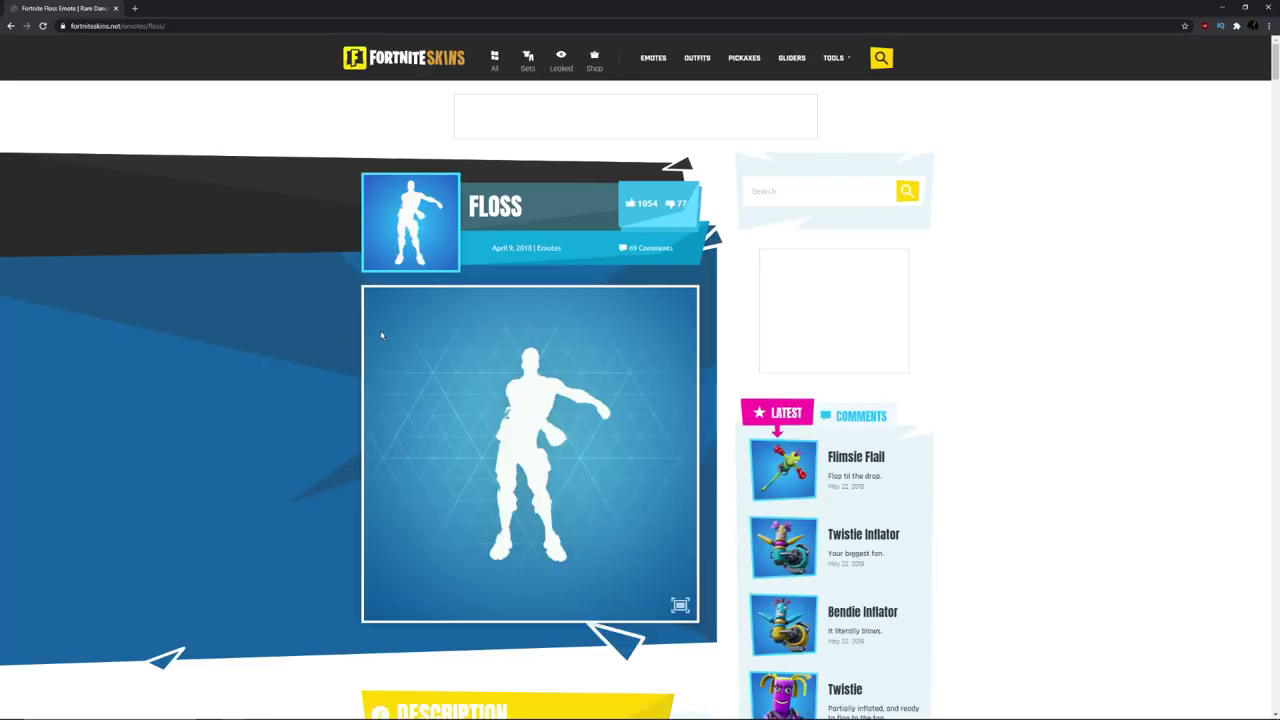
scroll(381, 335, "down", 3)
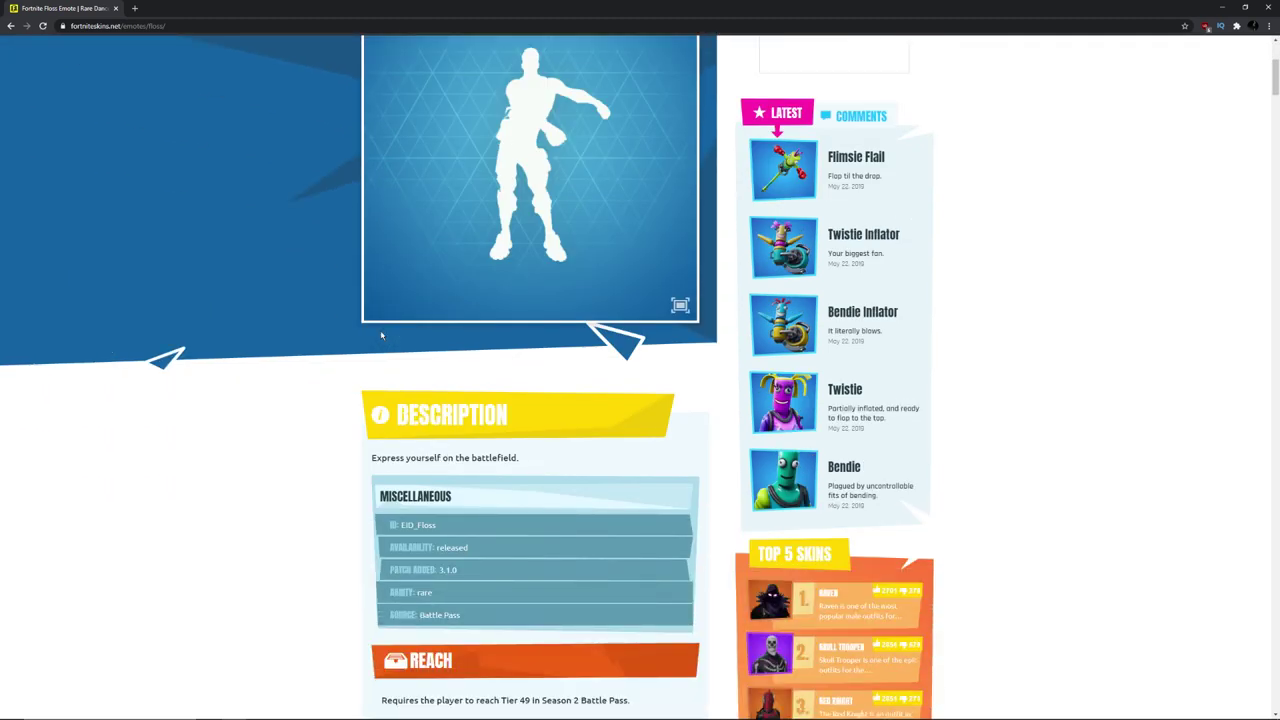
scroll(381, 335, "down", 1)
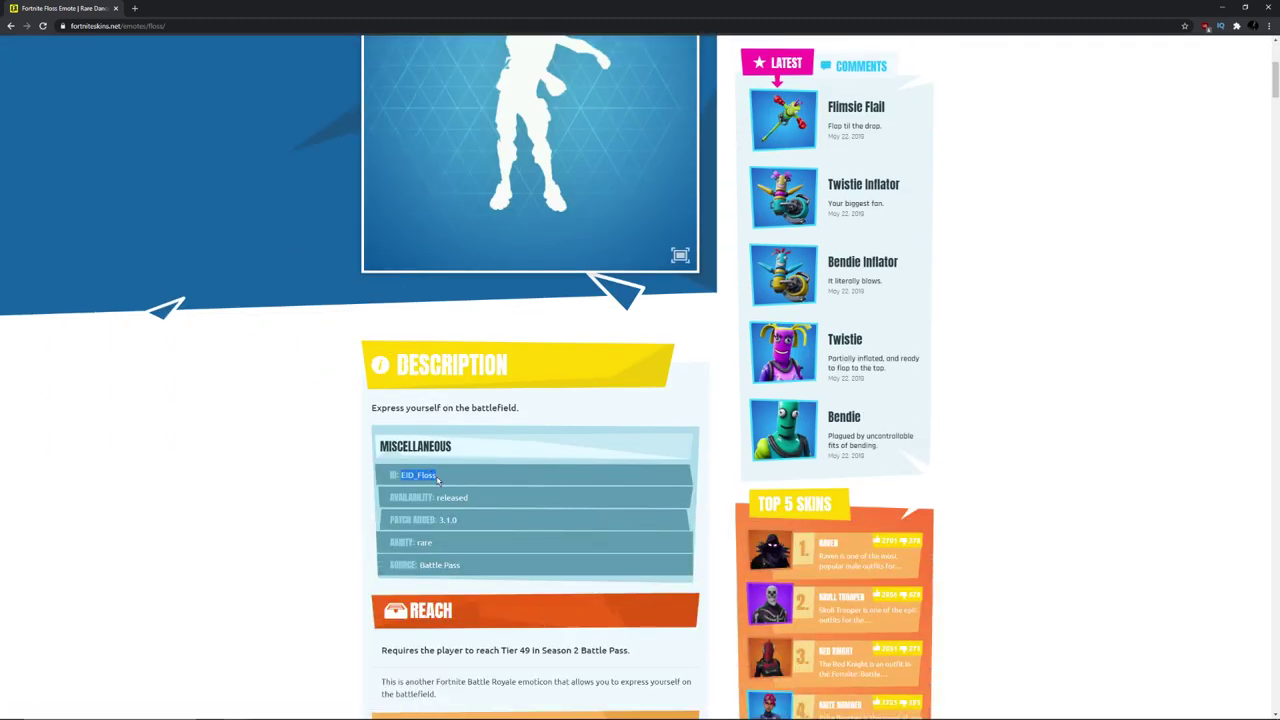
right_click(437, 481)
left_click(446, 486)
Set the bot's emote by sending Aerial "set emote EID_Floss" in Discord, and check it in the Fortnite lobby.
key("alt+Tab")
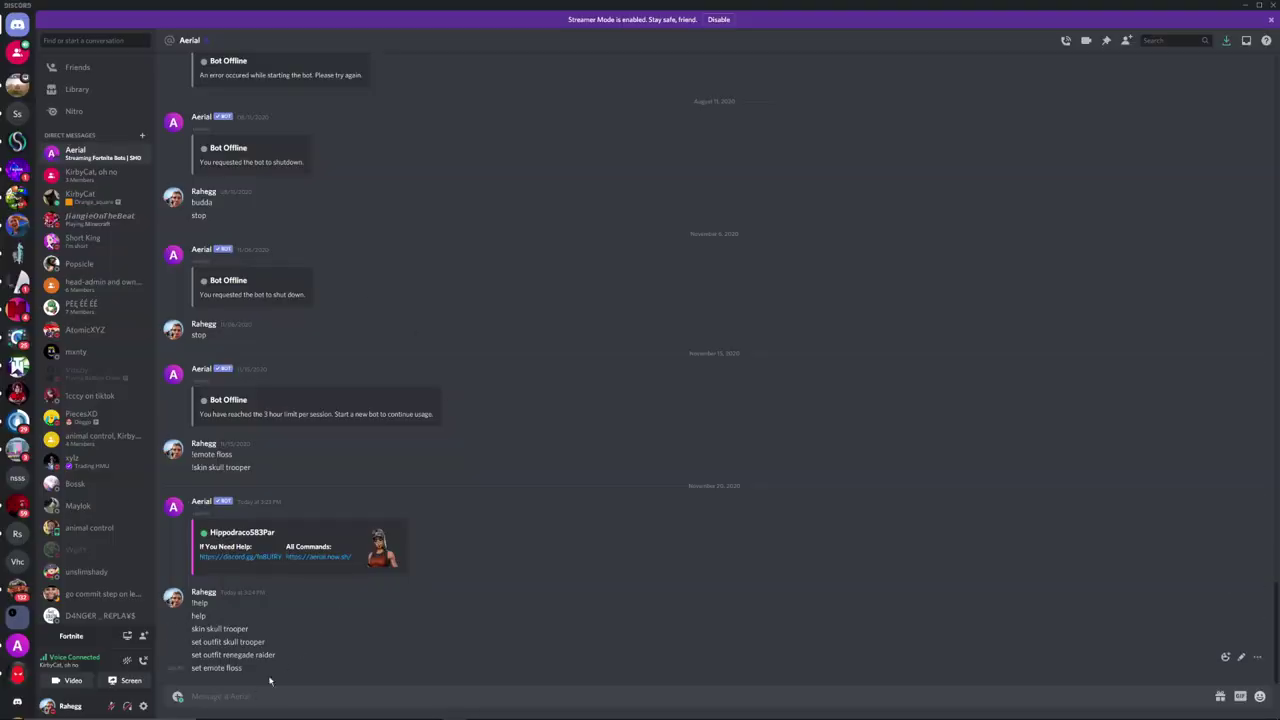
left_click(259, 695)
type("set emote")
type("EID_Floss")
key("Return")
key("alt+Tab")
key("alt+Tab")
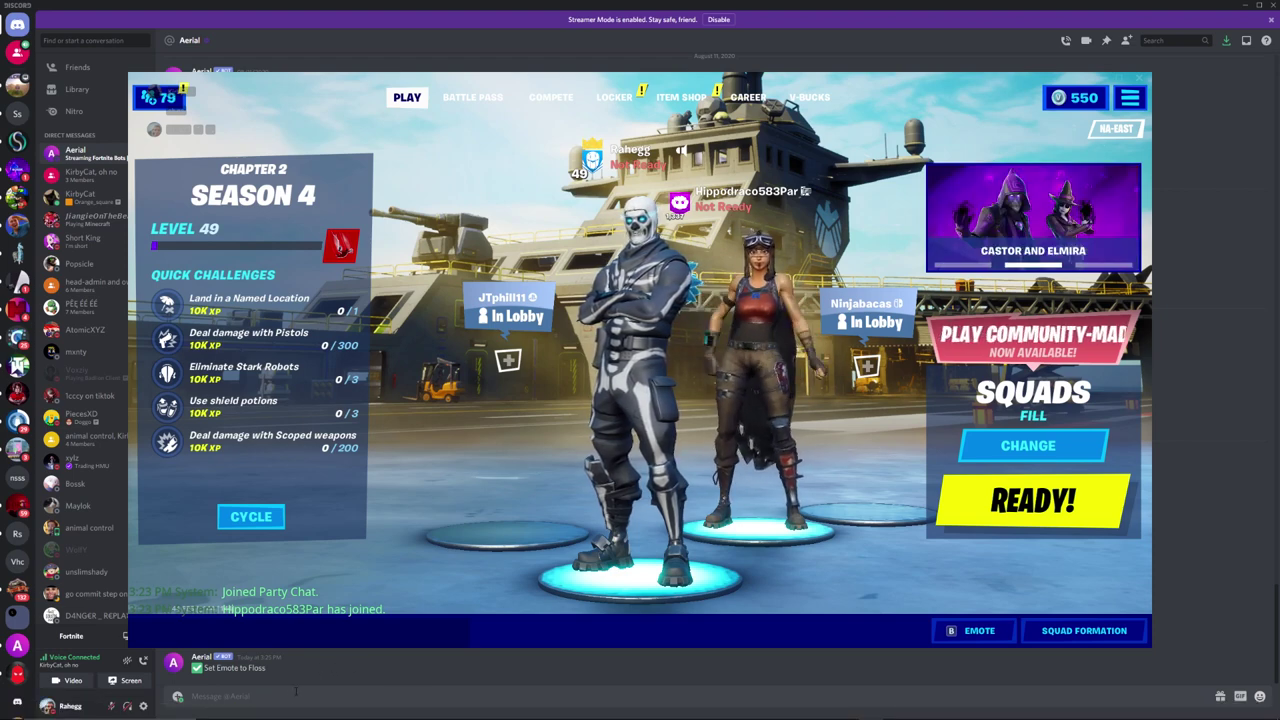
Return to Discord, open the Aerial documentation link from the bot's message, and go to the Commands page.
left_click(292, 694)
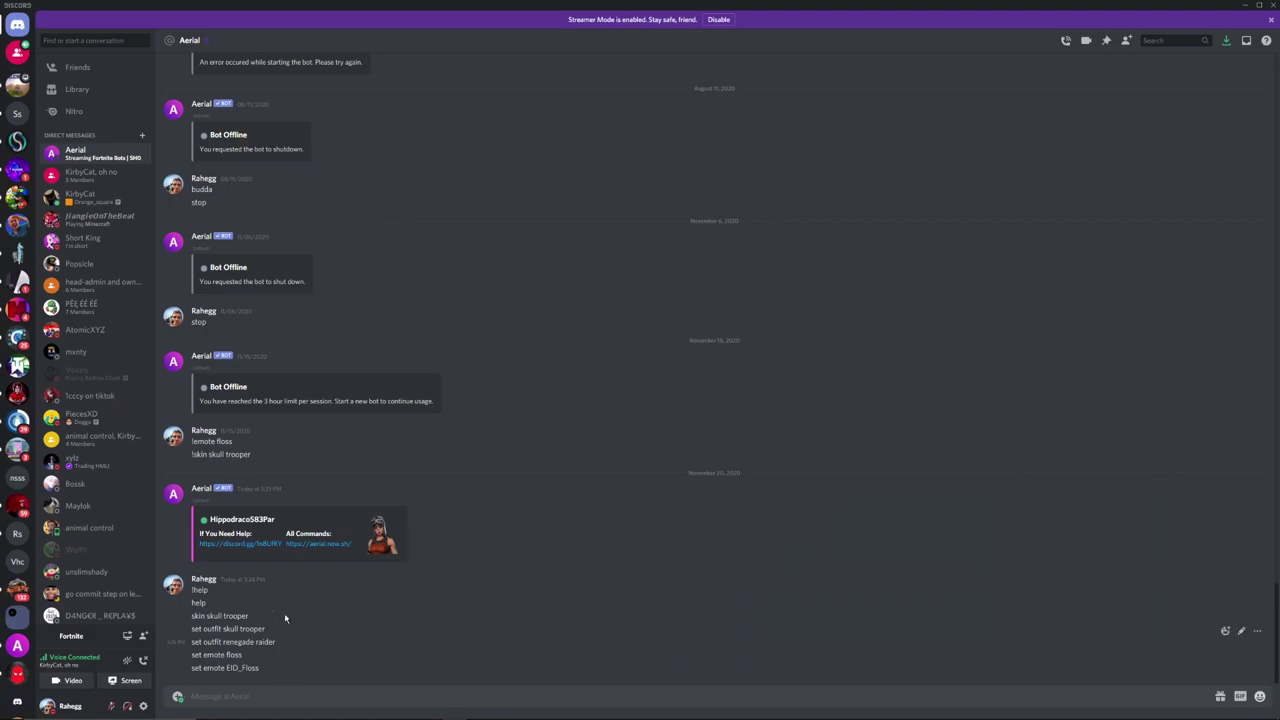
left_click(316, 546)
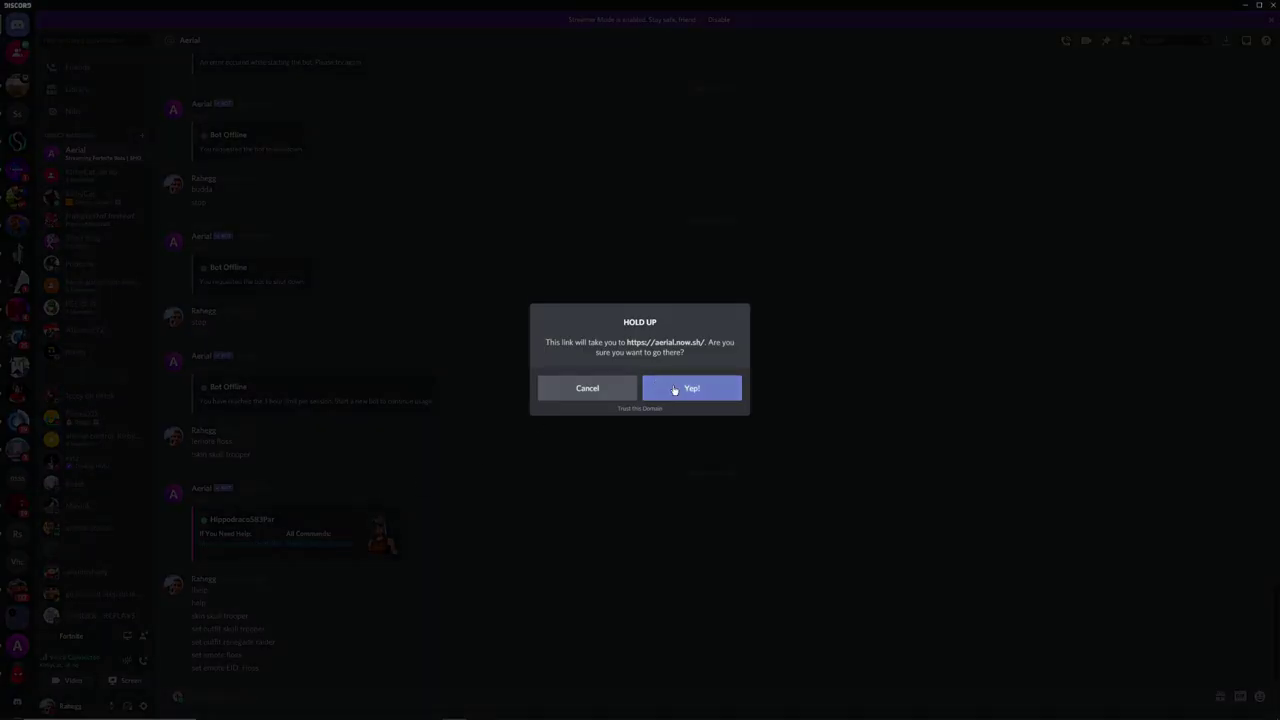
left_click(674, 389)
left_click(116, 8)
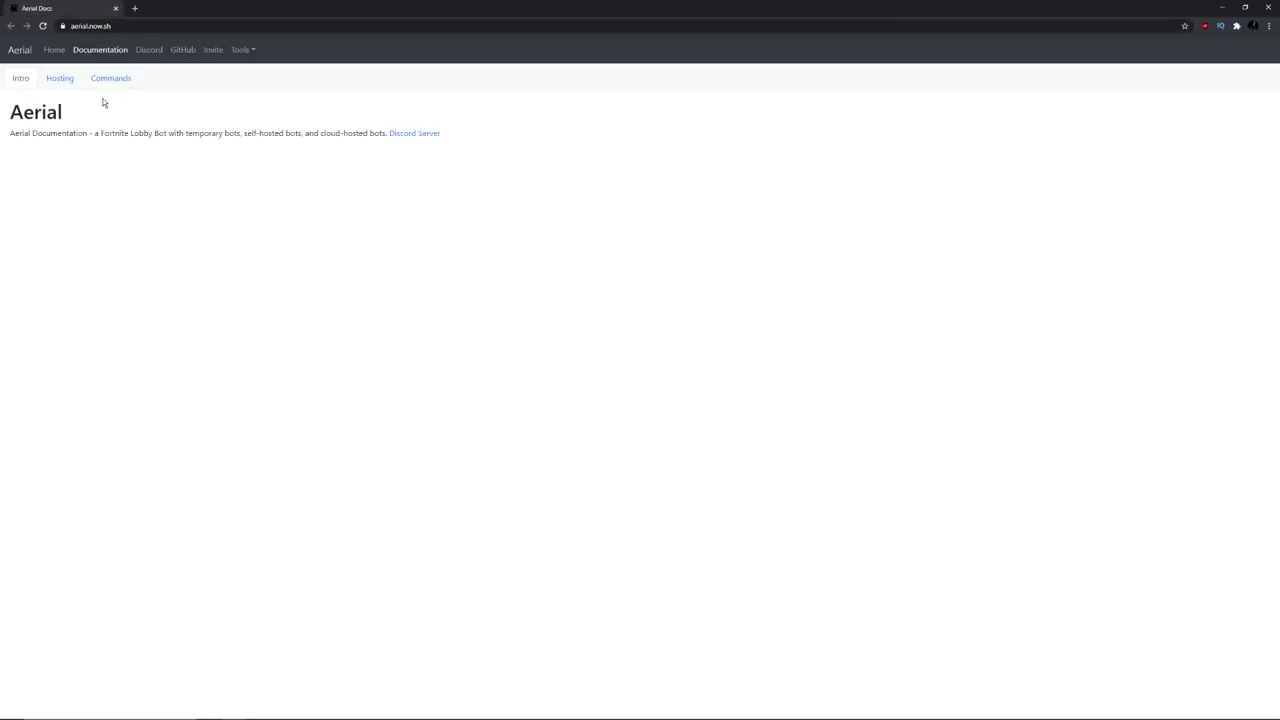
left_click(115, 80)
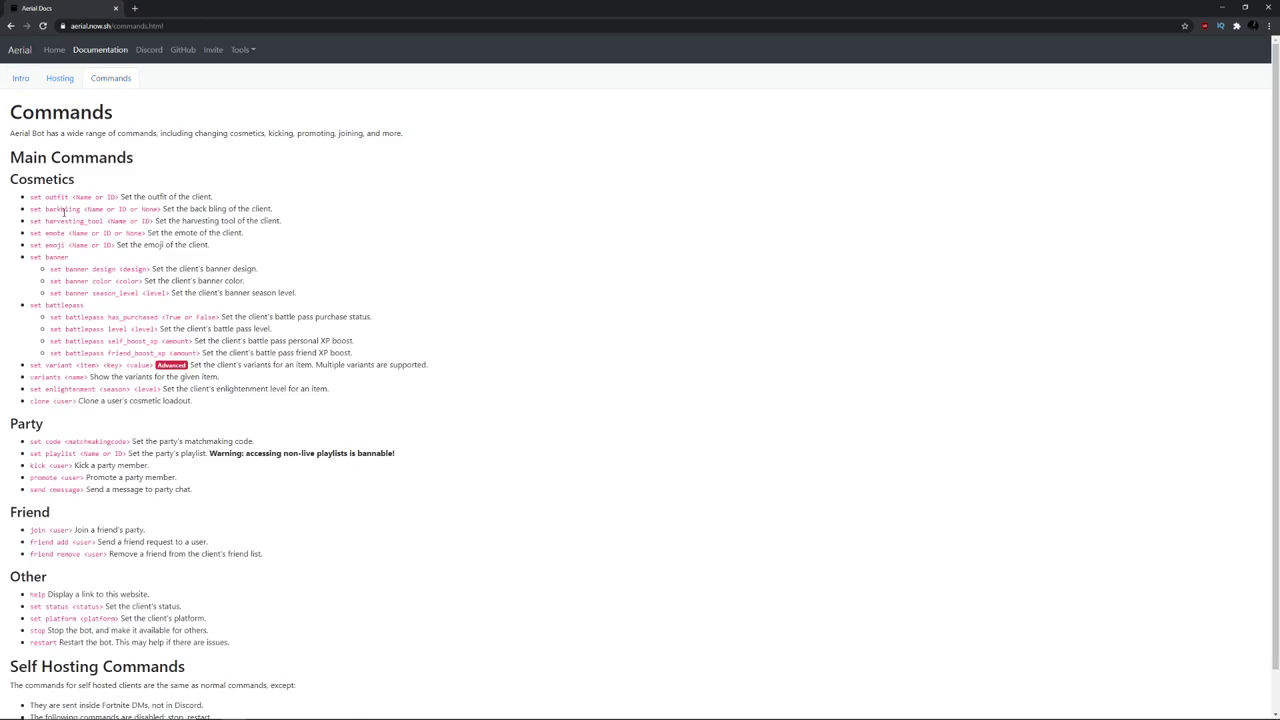
Look over the banner and battle pass commands and copy "set battlepass has_purchased <True or False>".
double_click(44, 257)
left_click_drag(46, 305, 84, 306)
left_click(87, 309)
left_click_drag(118, 318, 230, 329)
left_click(50, 320)
left_click_drag(50, 318, 220, 317)
key("ctrl+c")
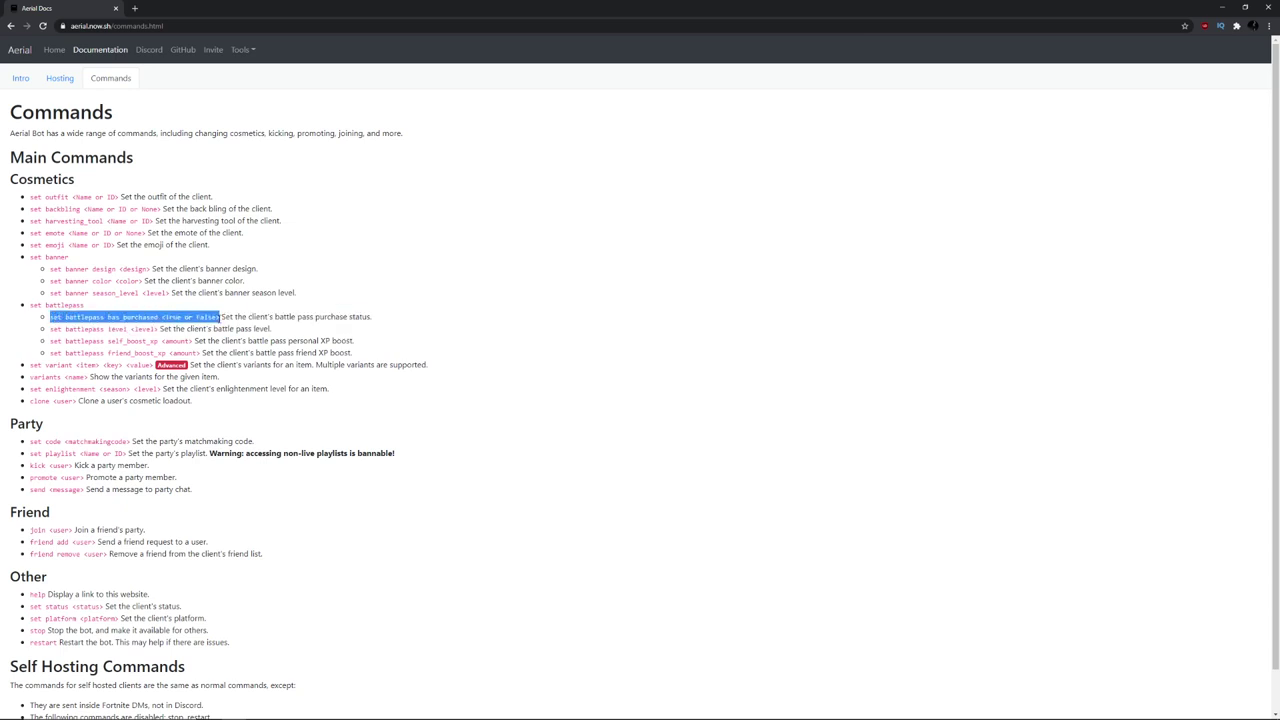
Set the bot's battle pass purchase status to false by sending Aerial "set battlepass has_purchased false" in Discord.
key("alt+Tab")
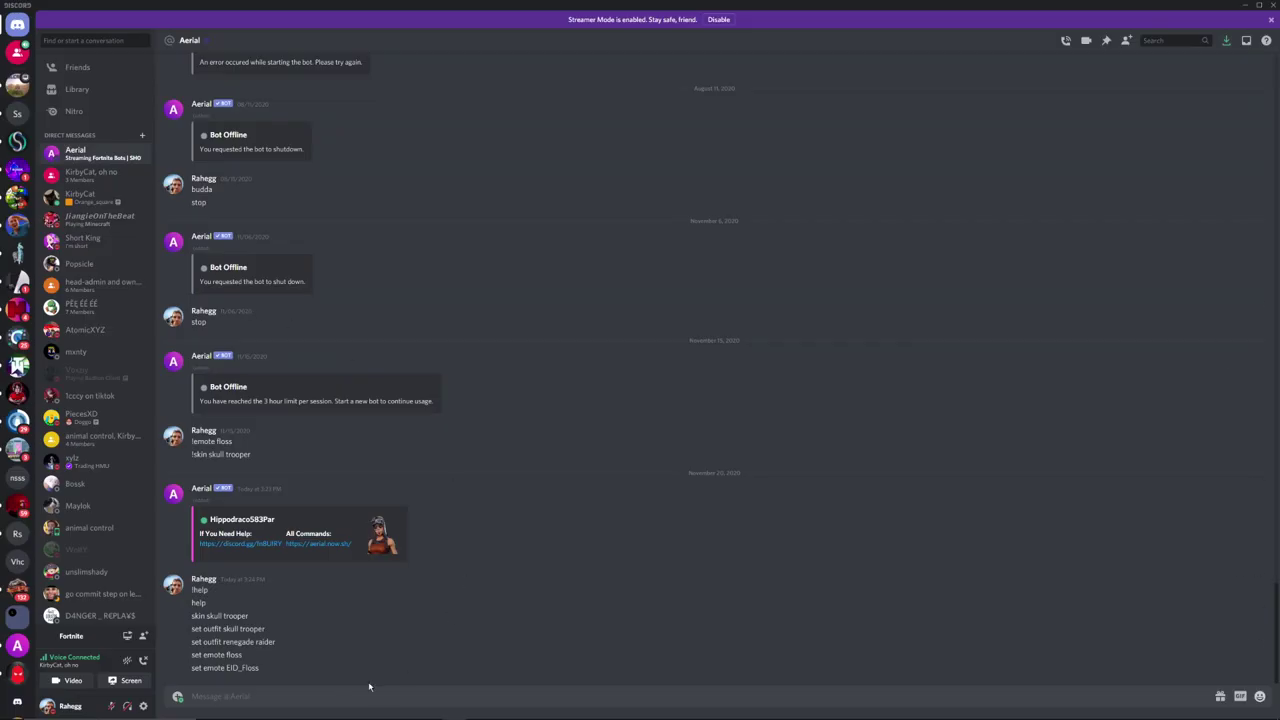
key("ctrl+v")
left_click_drag(297, 696, 346, 695)
key("BackSpace")
type("false")
key("Return")
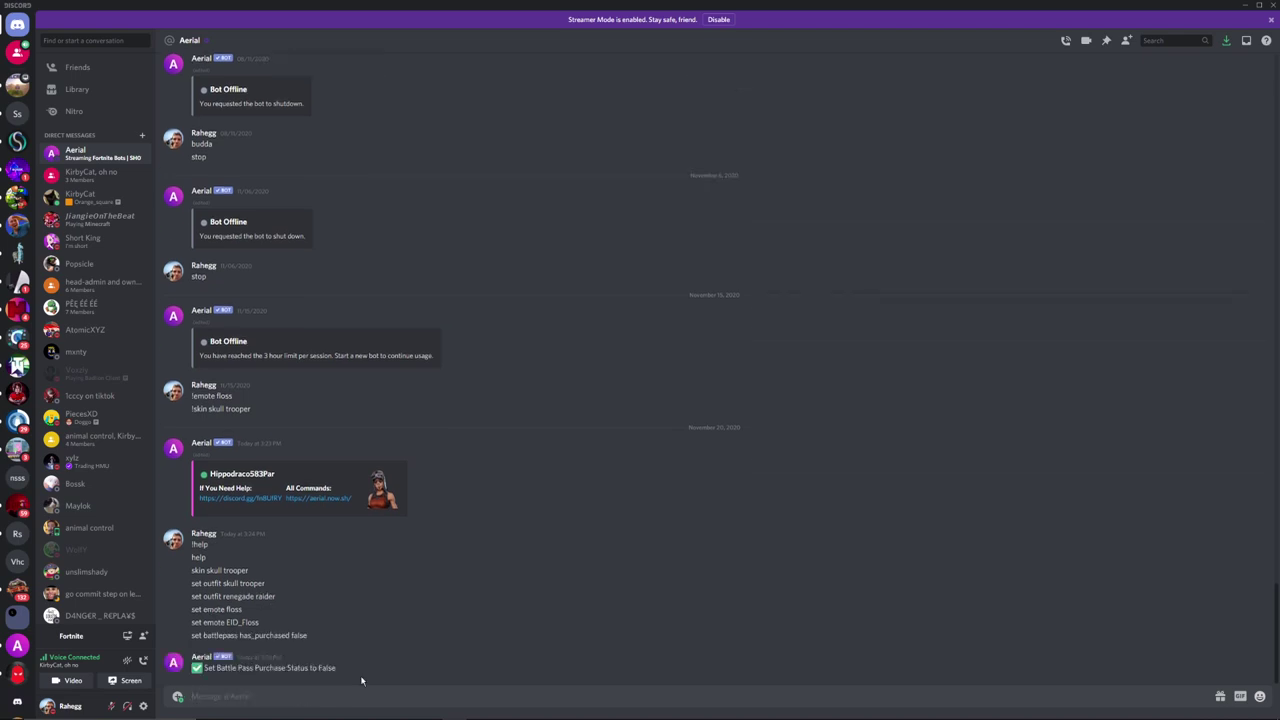
Switch to Fortnite, inspect the bot's player card and team member options in the lobby, and close both.
key("alt+Tab")
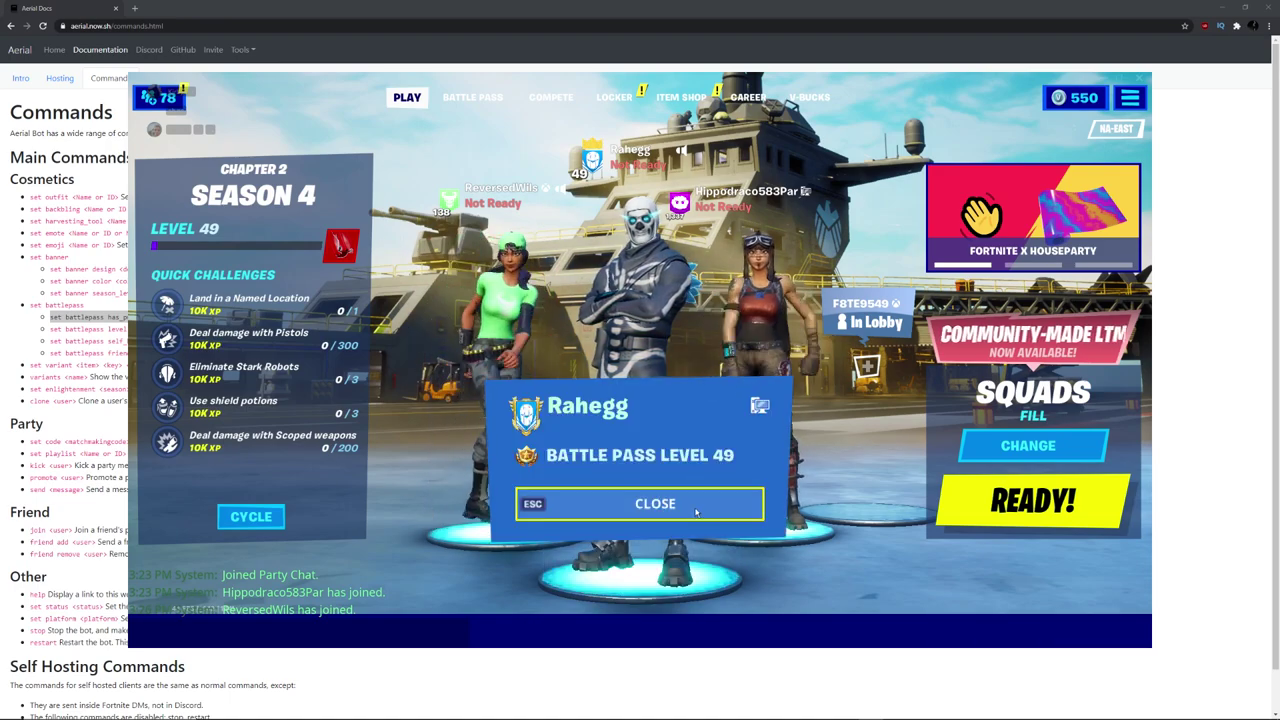
left_click(694, 505)
left_click(775, 375)
left_click(720, 387)
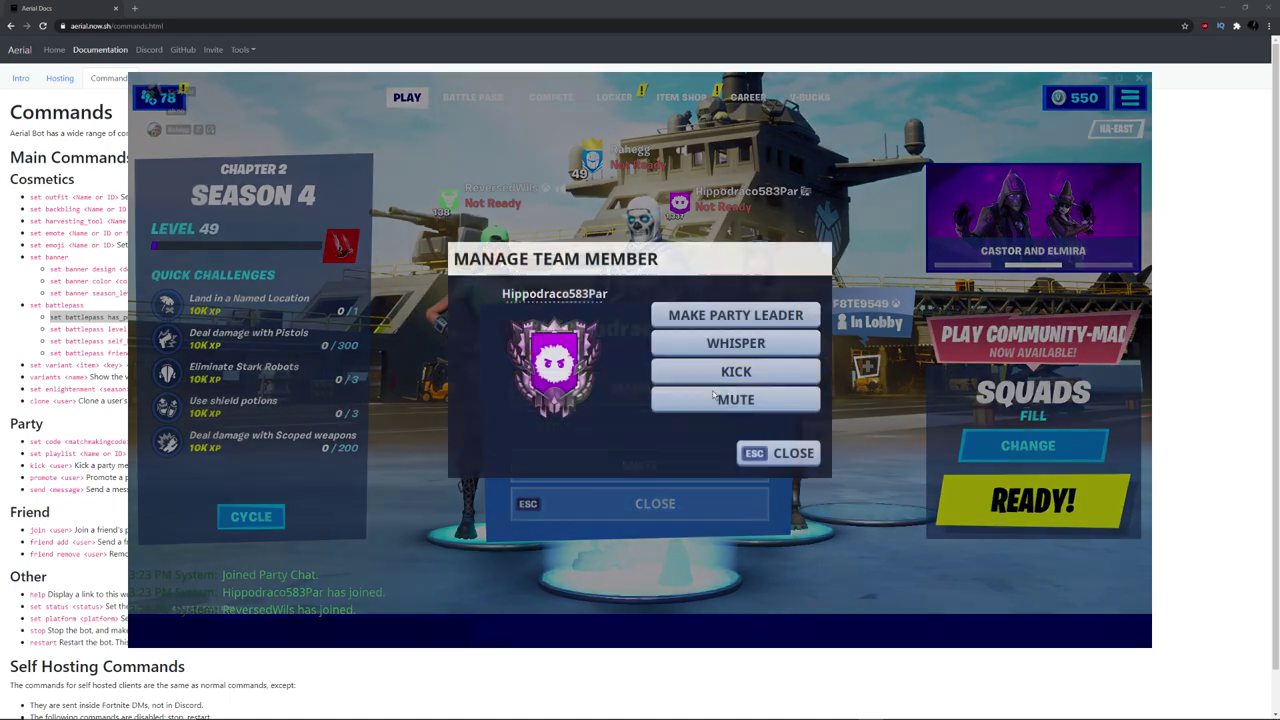
left_click(790, 453)
left_click(656, 503)
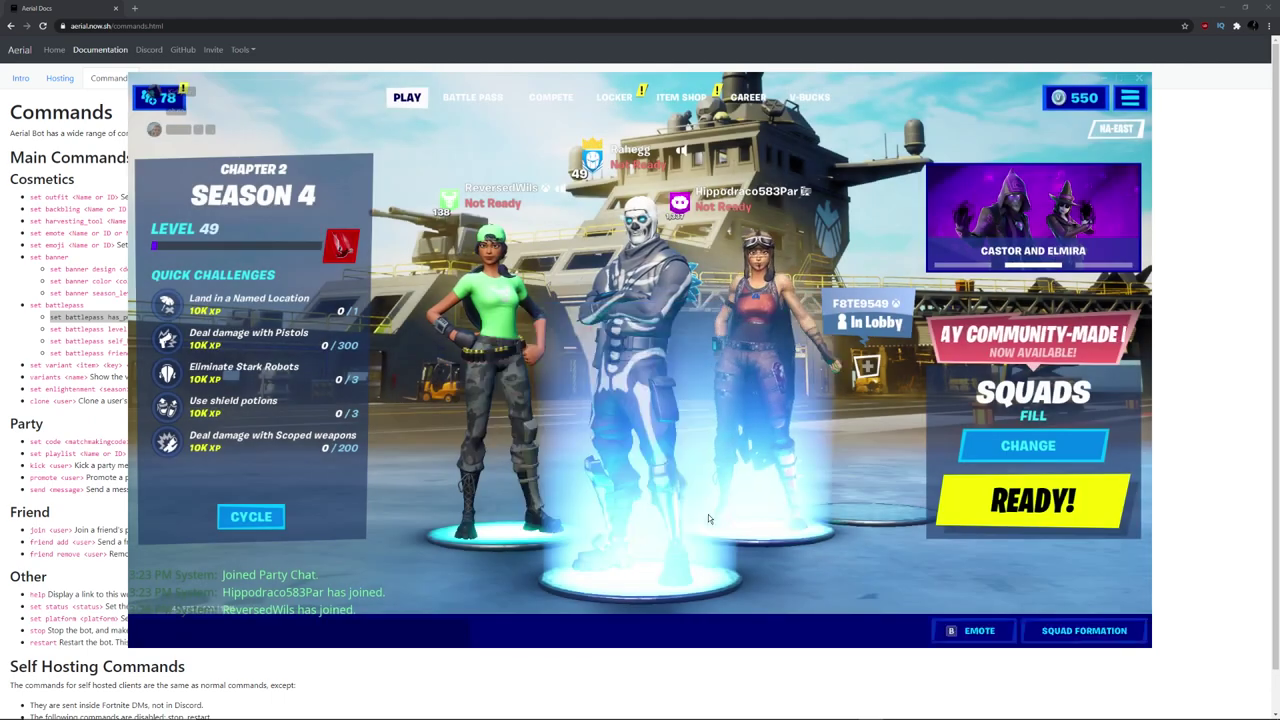
Send Aerial "set battlepass has_purchased true" in Discord and check the bot in the Fortnite lobby.
key("alt+Tab")
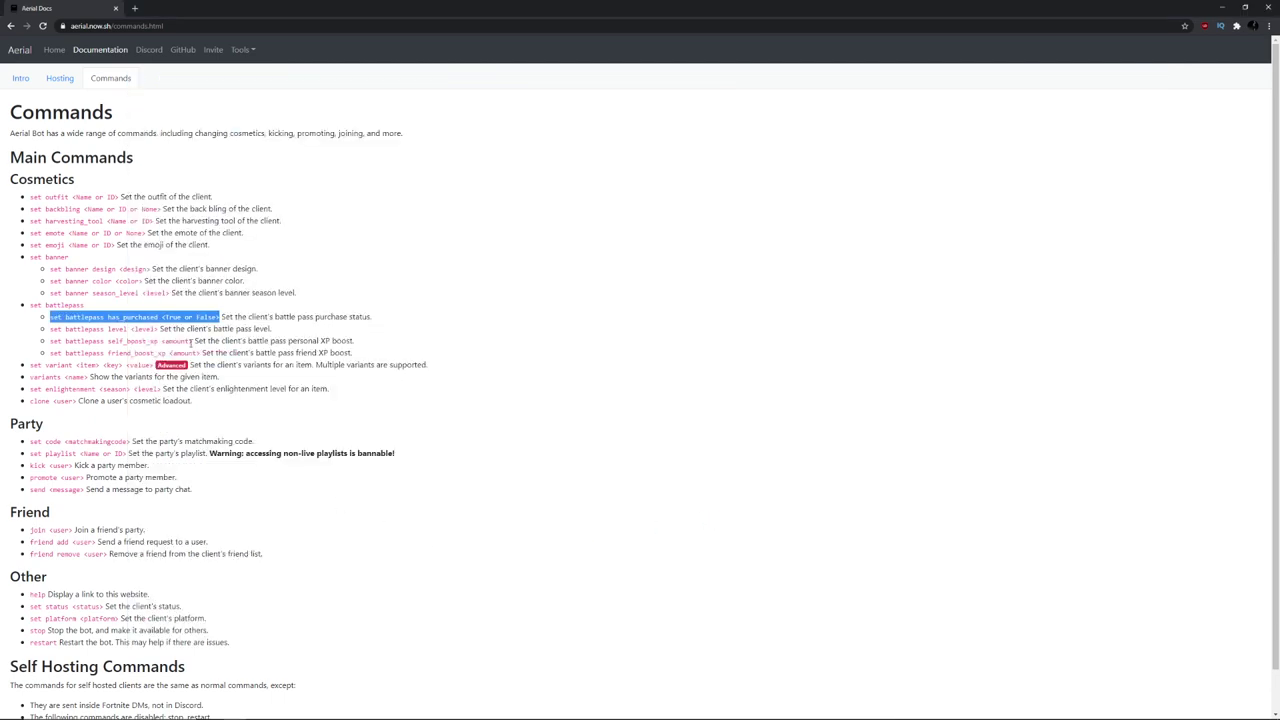
key("alt+Tab")
key("ctrl+v")
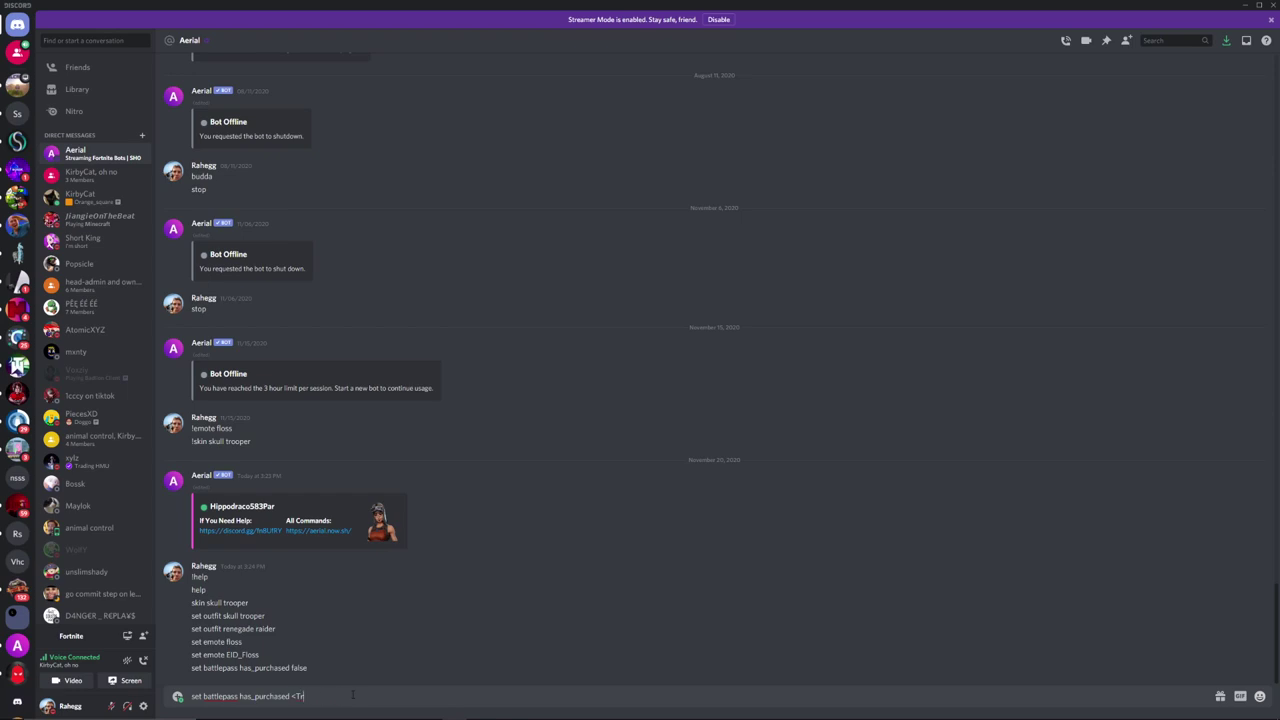
type("true")
key("Return")
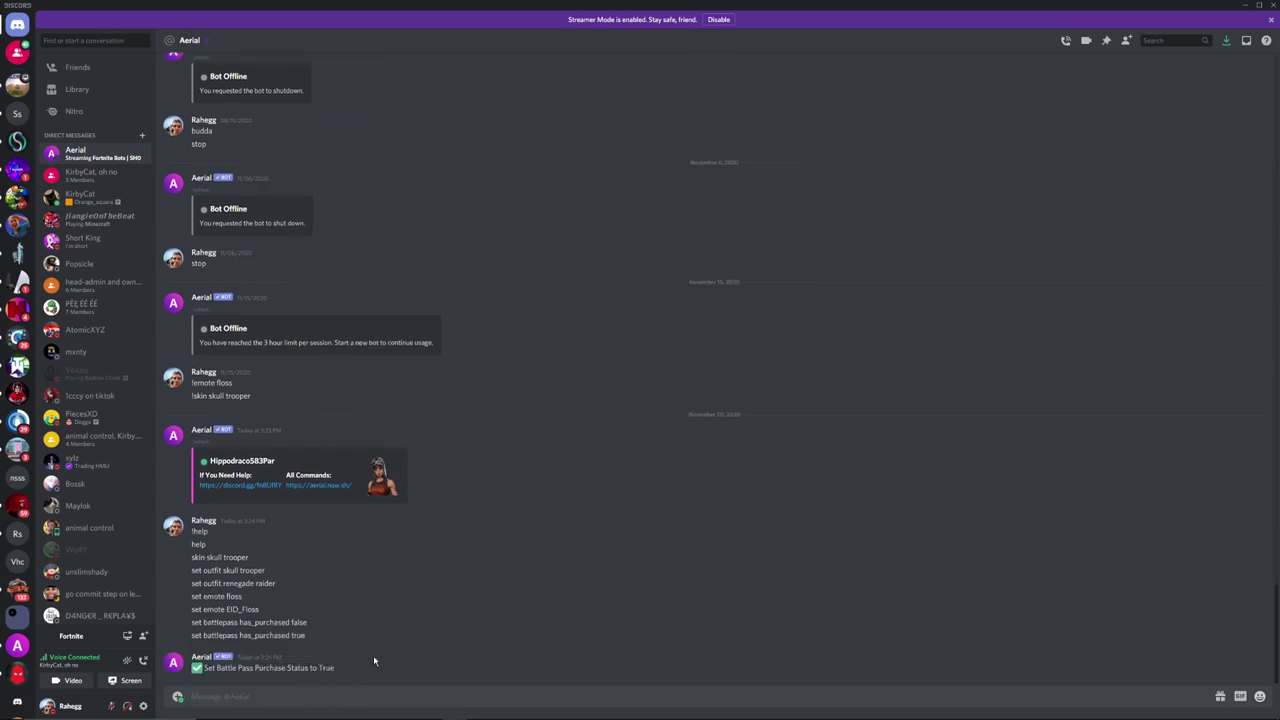
key("alt+Tab")
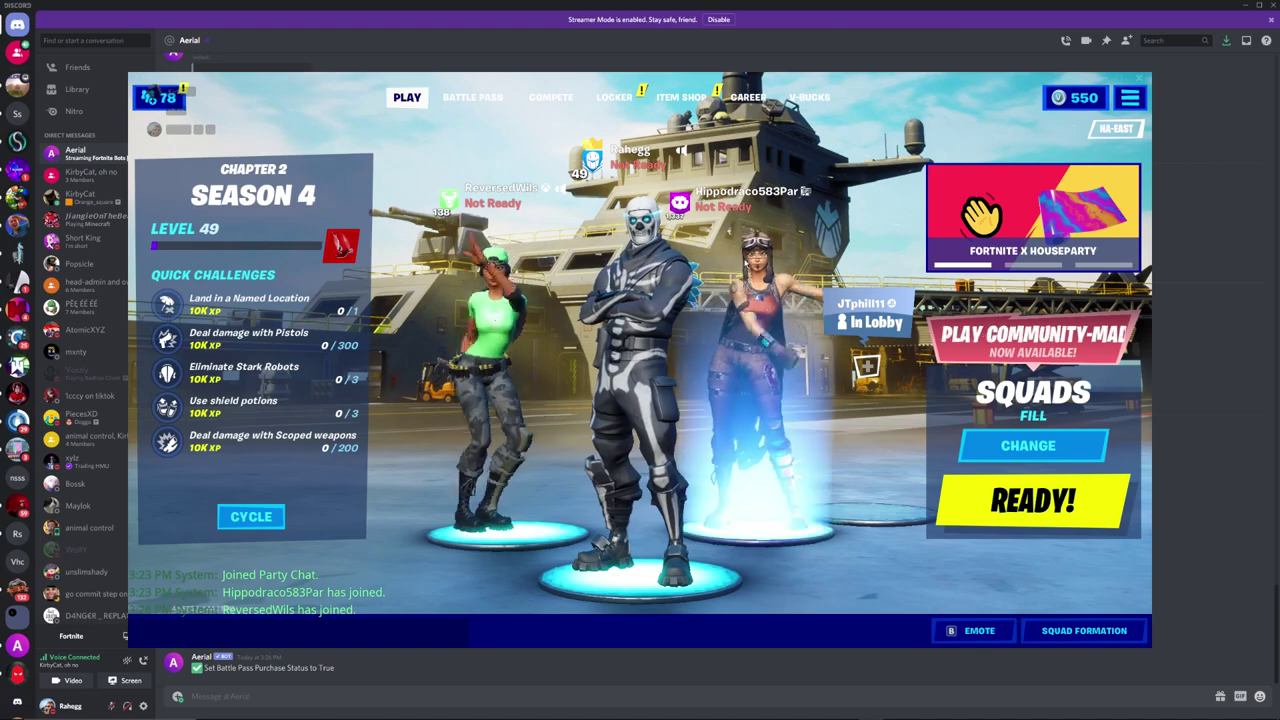
Copy the battle pass level command from Aerial Docs and send Aerial "set battlepass level 400" in Discord.
key("alt+Tab")
key("alt+Tab")
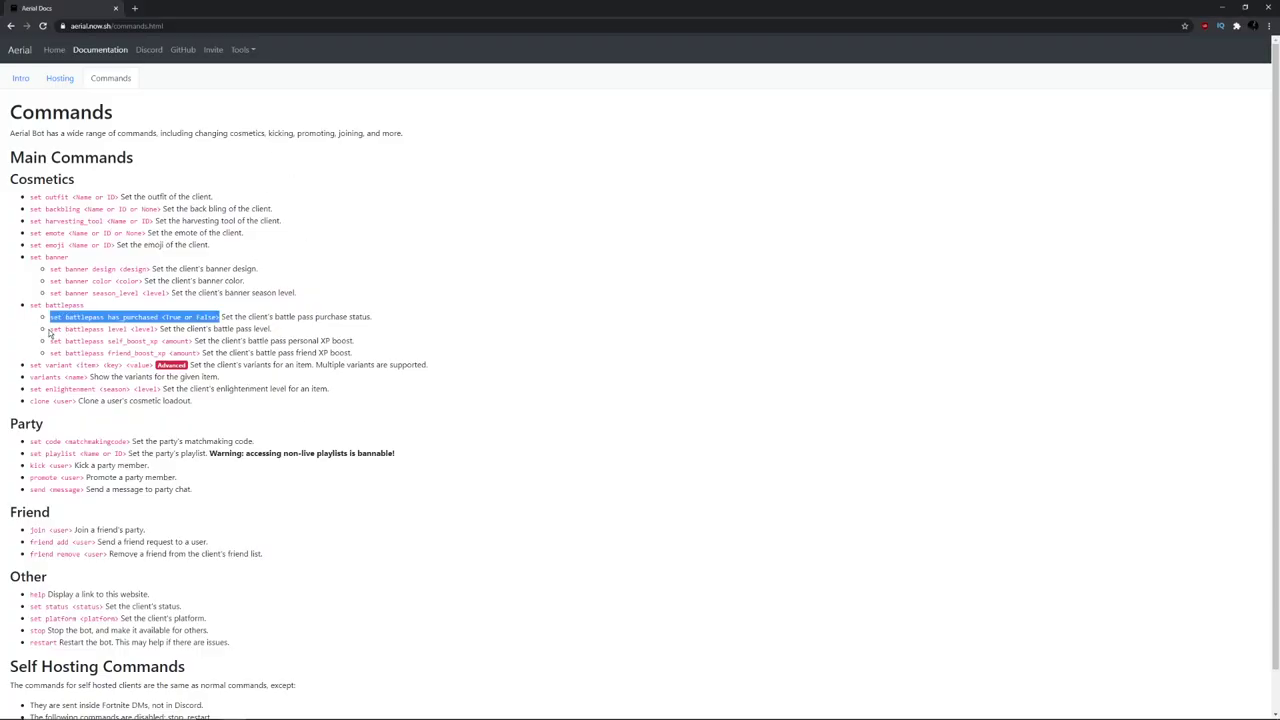
left_click_drag(48, 332, 152, 338)
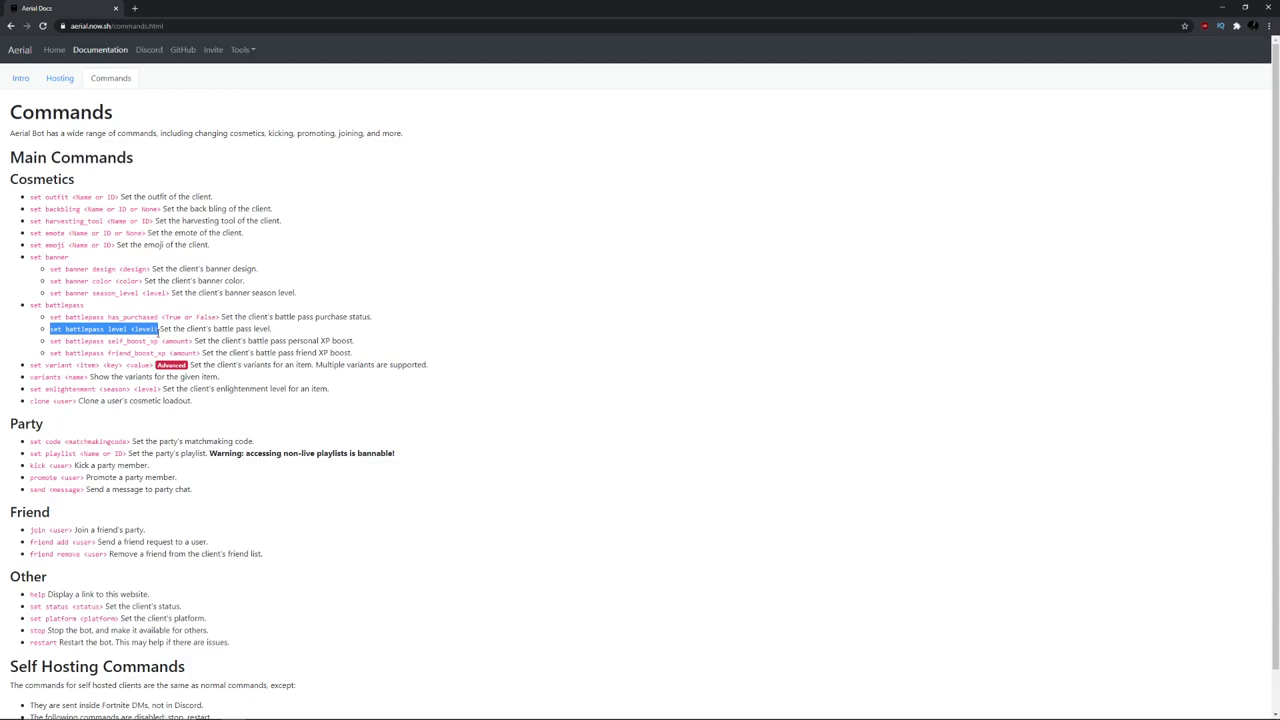
key("alt+Tab")
type("set battlepass level <level>")
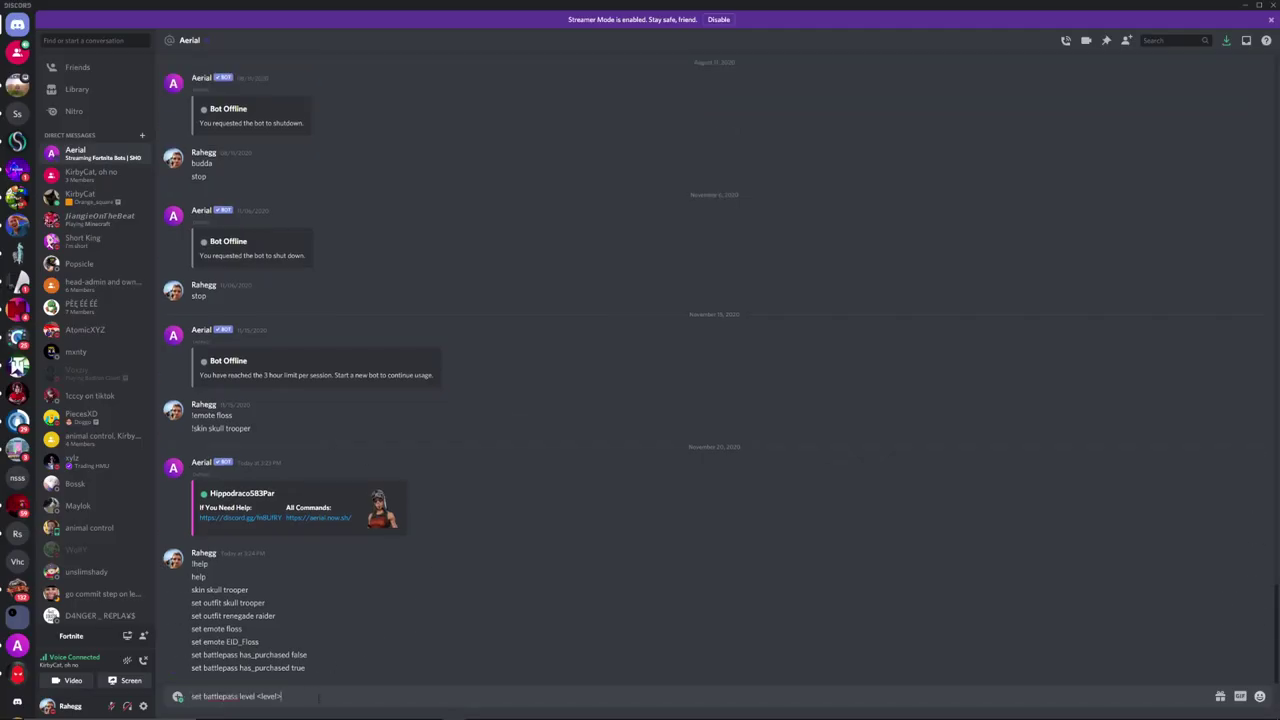
left_click_drag(282, 697, 337, 703)
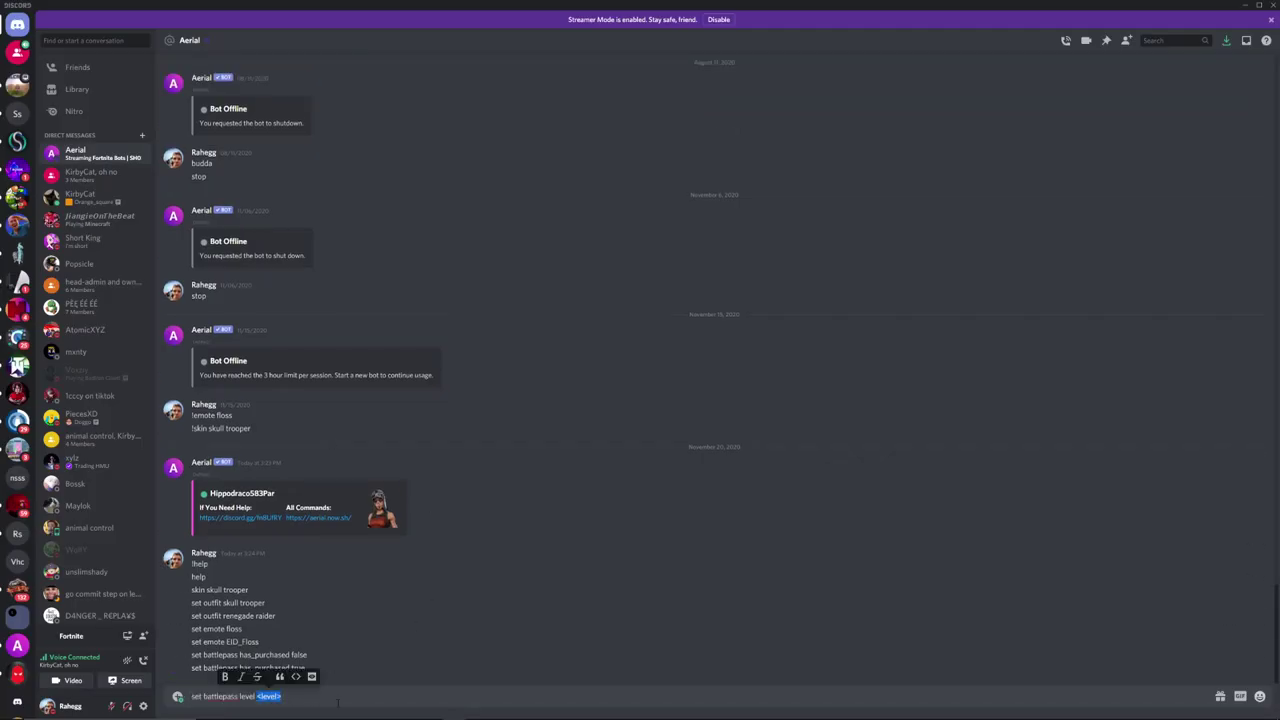
type("400")
key("Return")
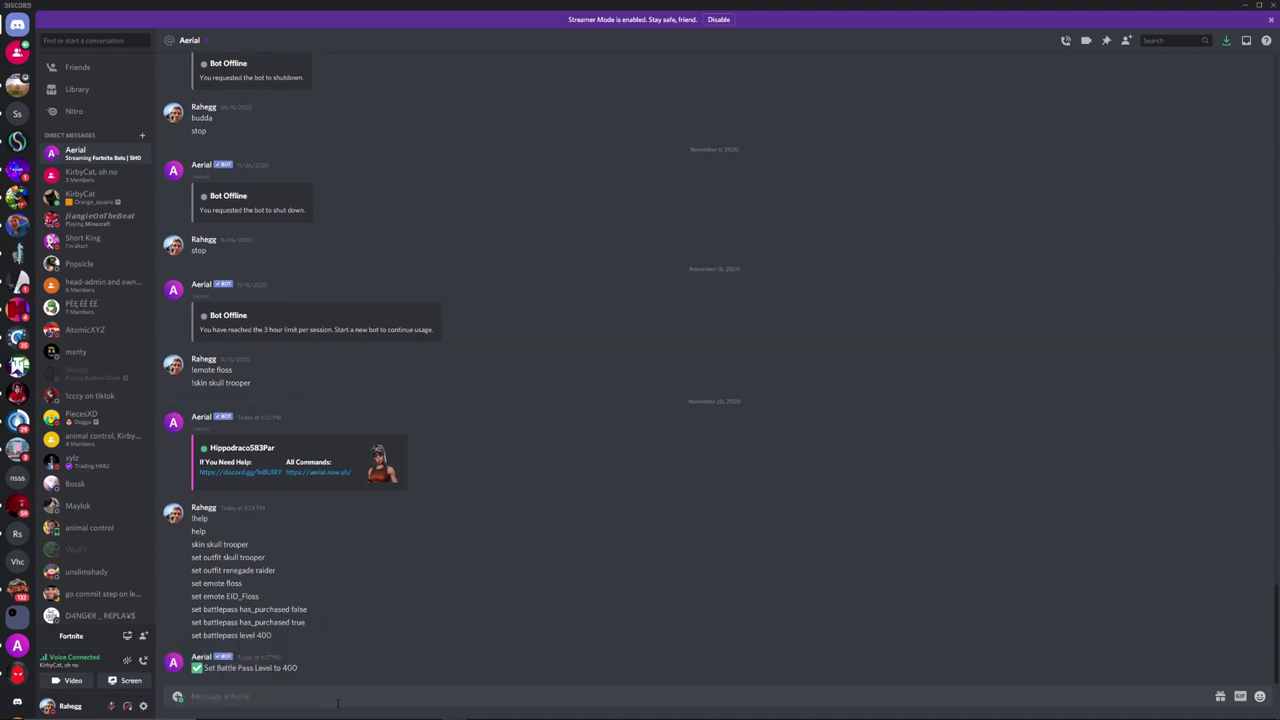
Switch to the Fortnite lobby and inspect the battle pass level on the bot's player card.
key("alt+Tab")
key("alt+Tab")
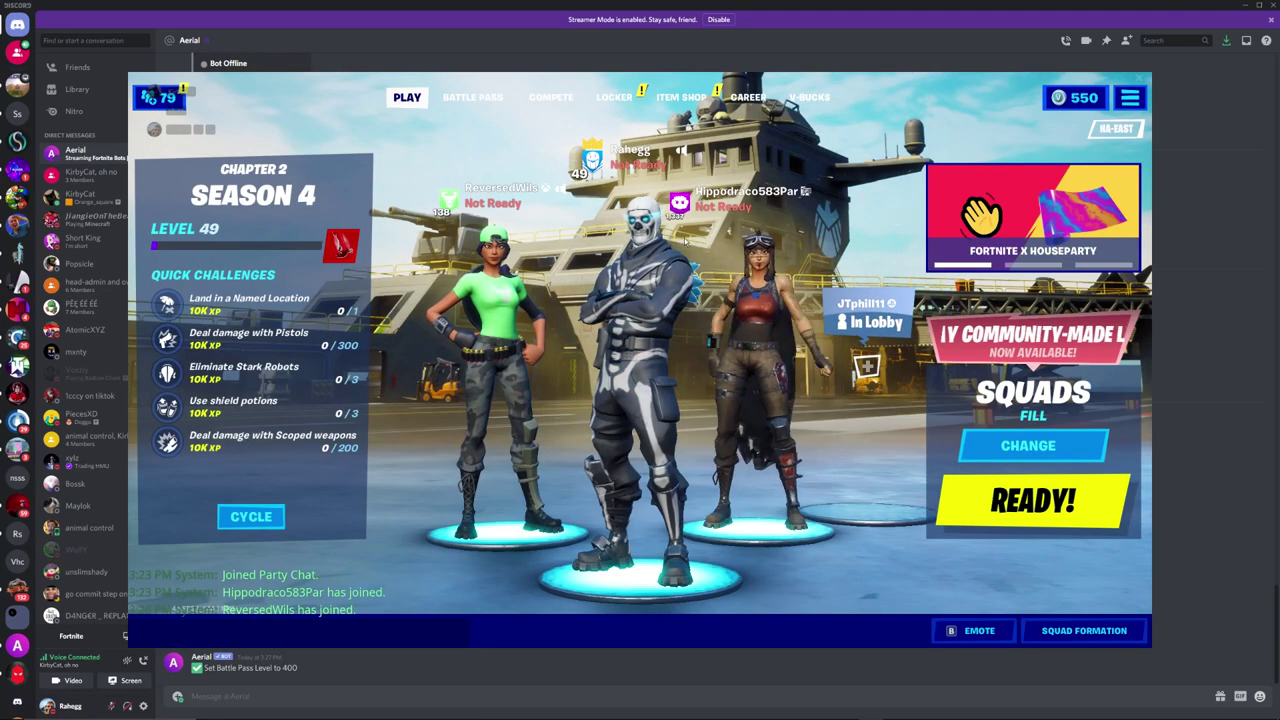
left_click(761, 362)
key("Escape")
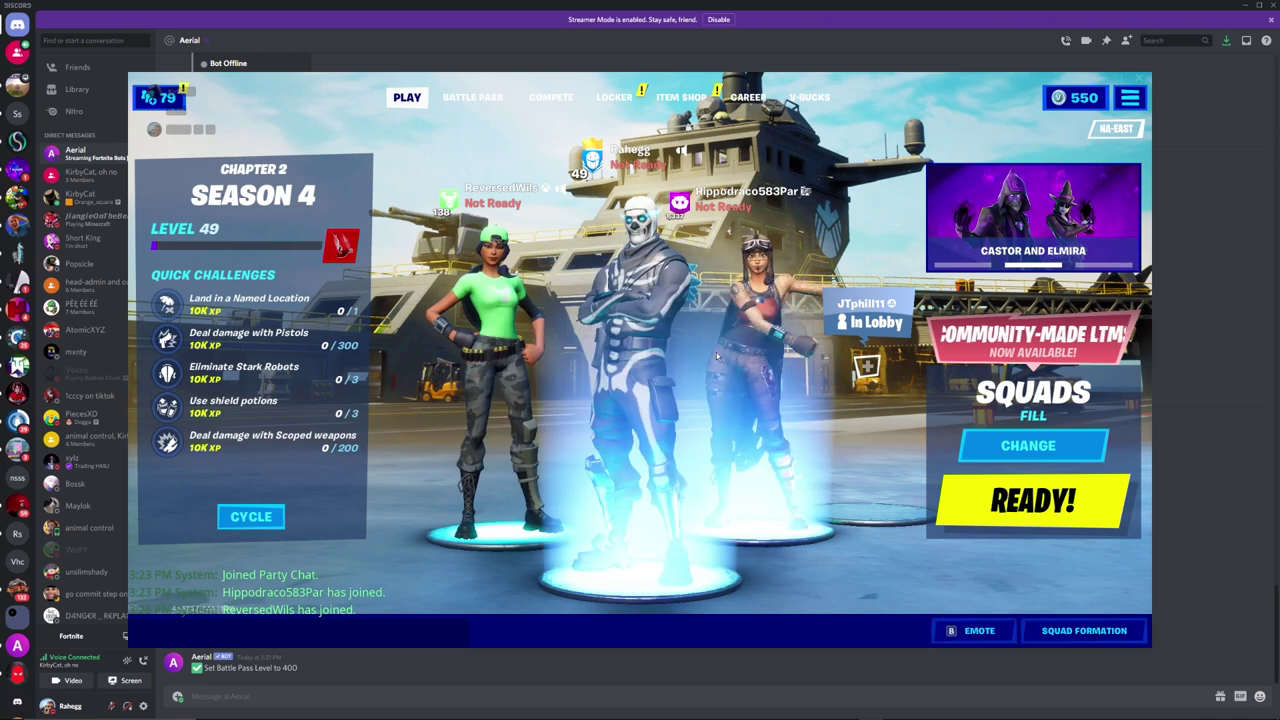
left_click(761, 362)
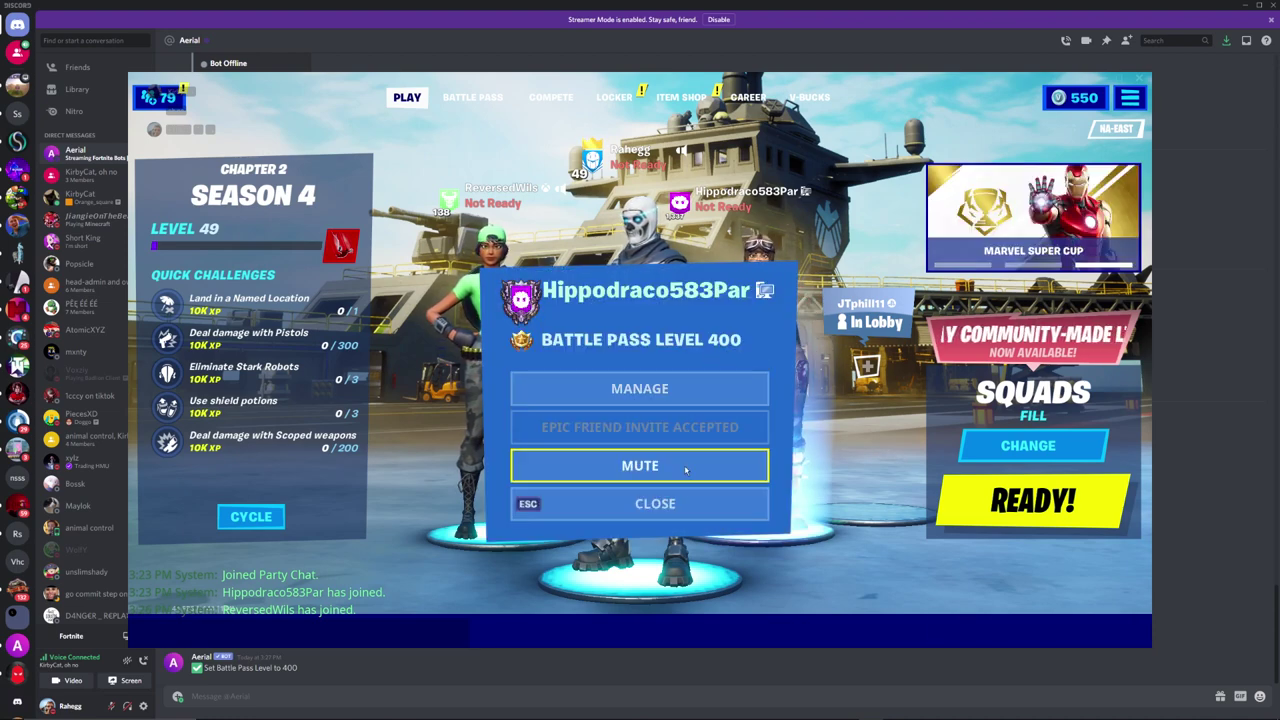
left_click(661, 511)
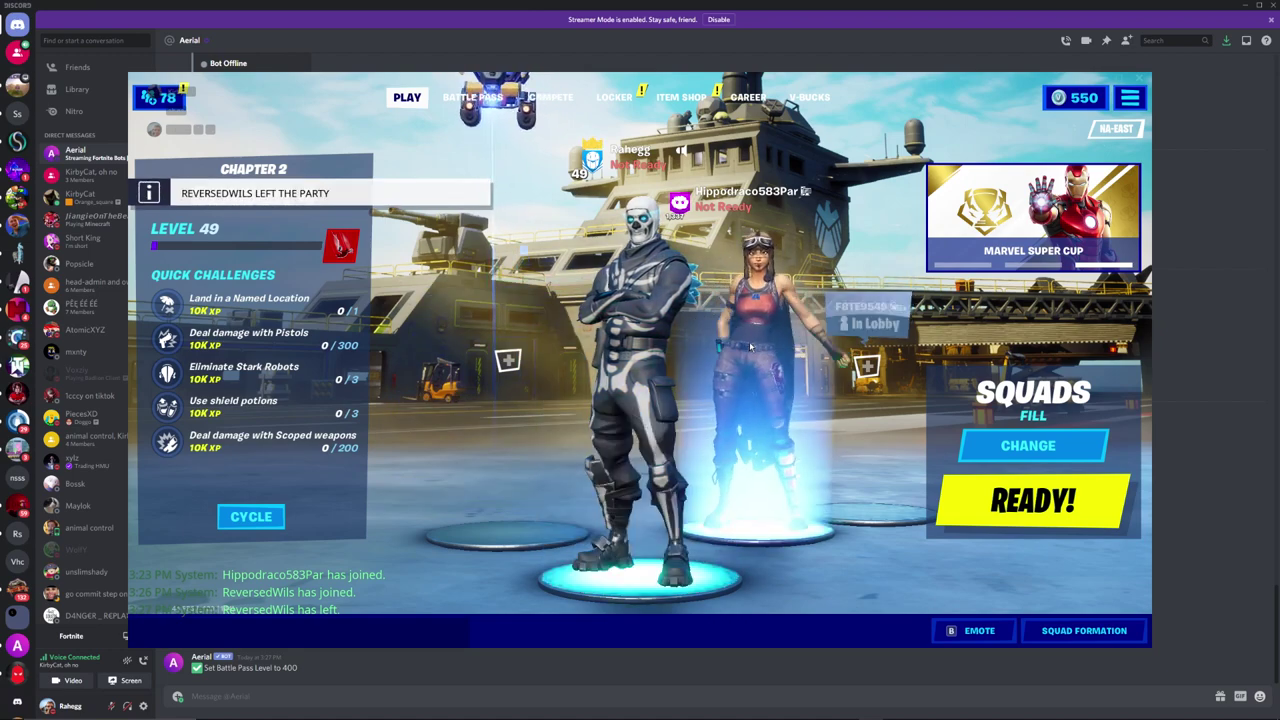
left_click(758, 321)
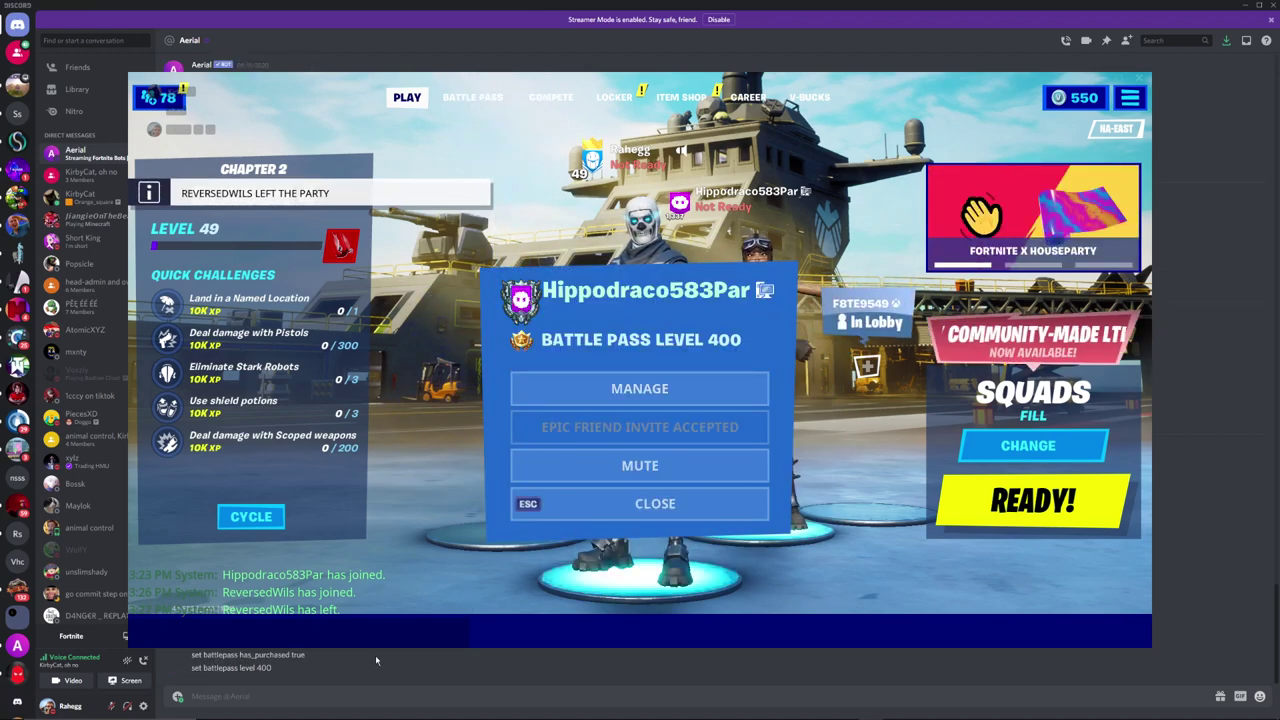
Return to Aerial Docs and look over the "set variant" and "set status" commands.
left_click(358, 692)
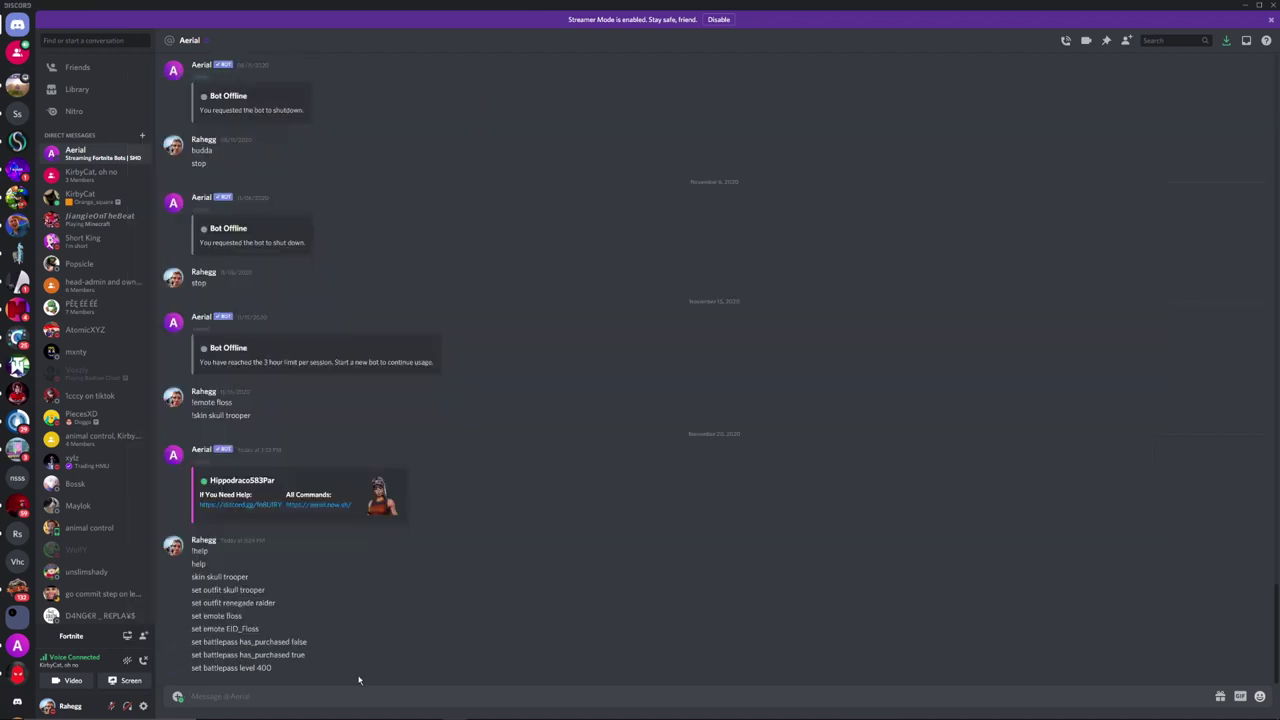
key("alt+Tab")
key("alt+Tab")
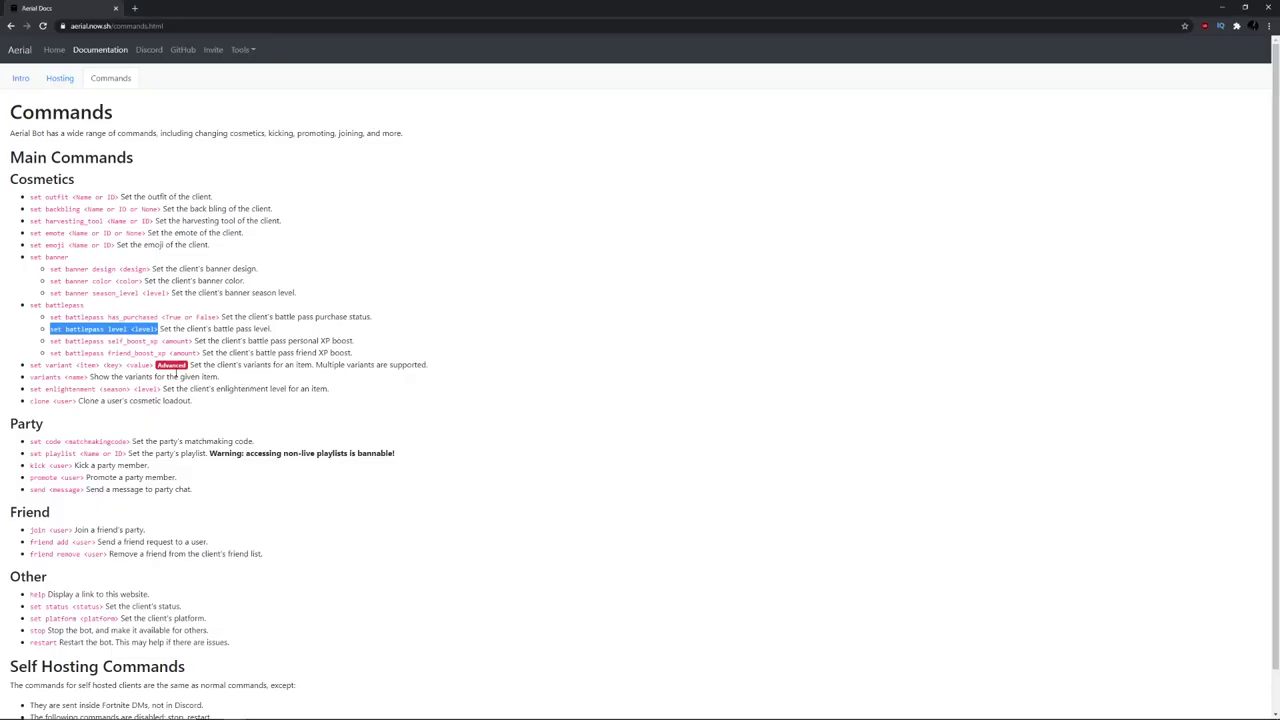
left_click_drag(35, 367, 70, 366)
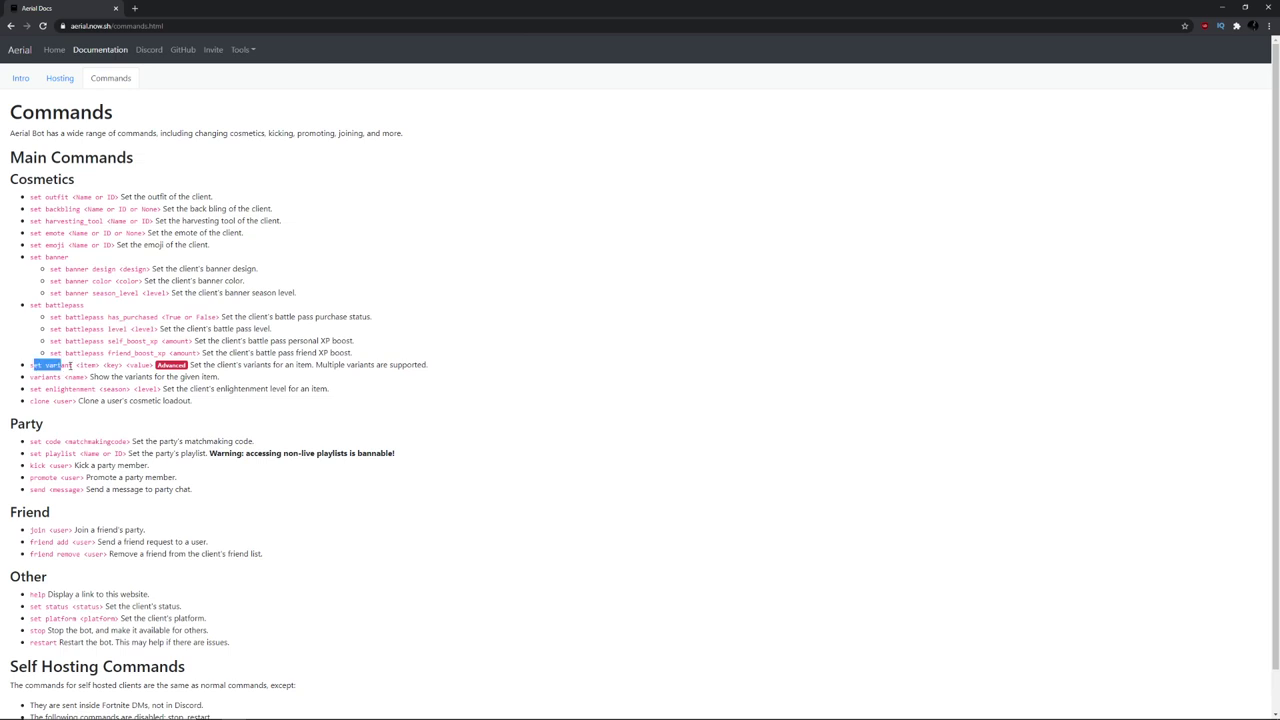
scroll(78, 478, "down", 1)
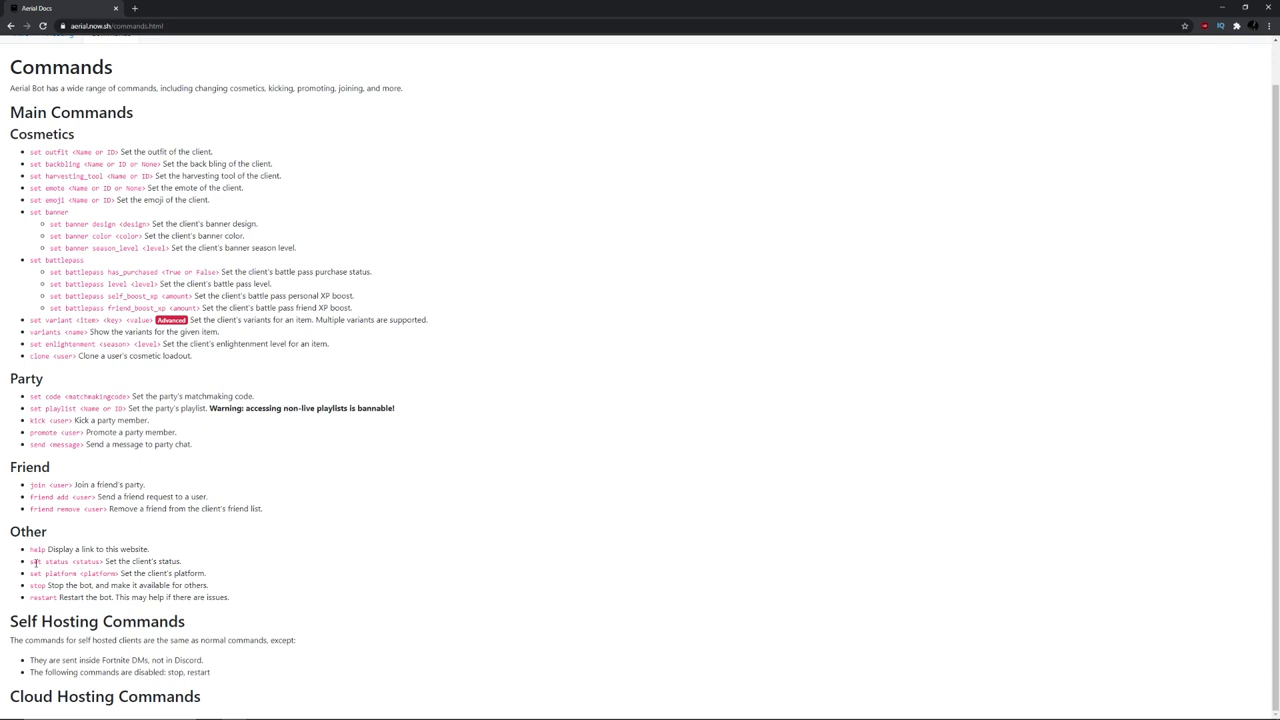
left_click_drag(35, 562, 72, 562)
triple_click(64, 562)
left_click(63, 562)
Switch to Fortnite and look through the statuses in the social friends list.
key("alt+Tab")
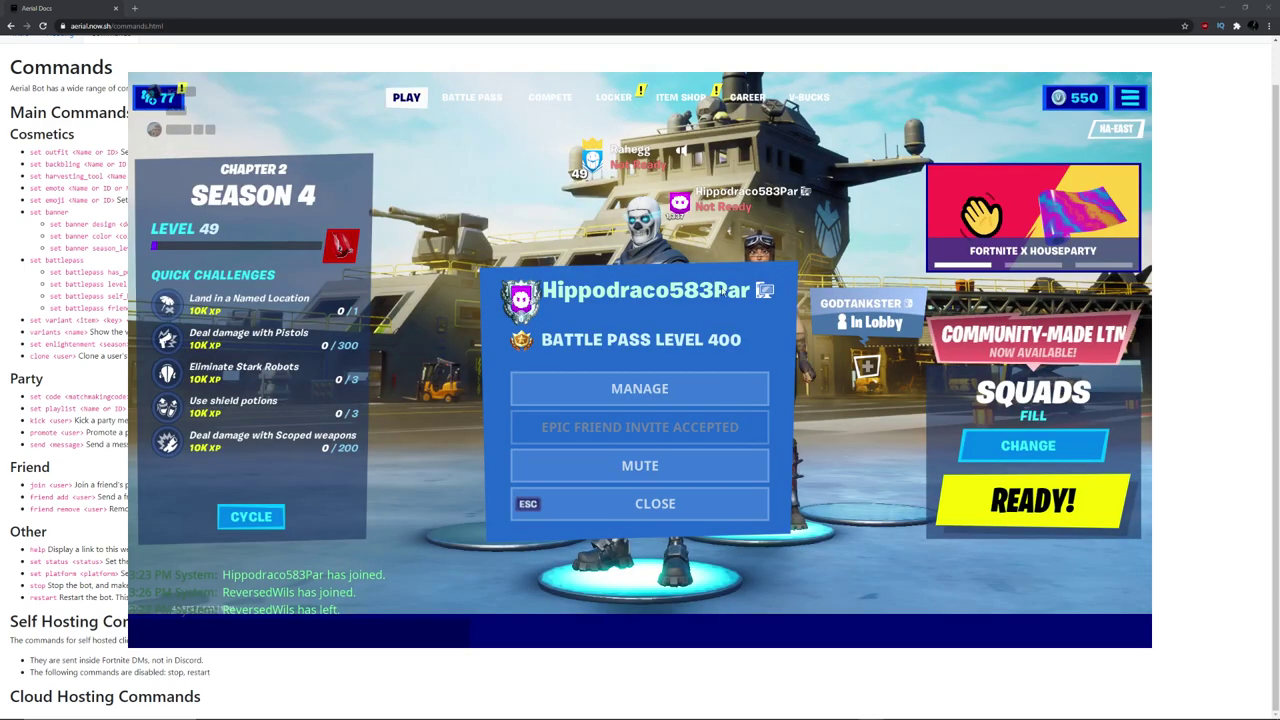
key("Escape")
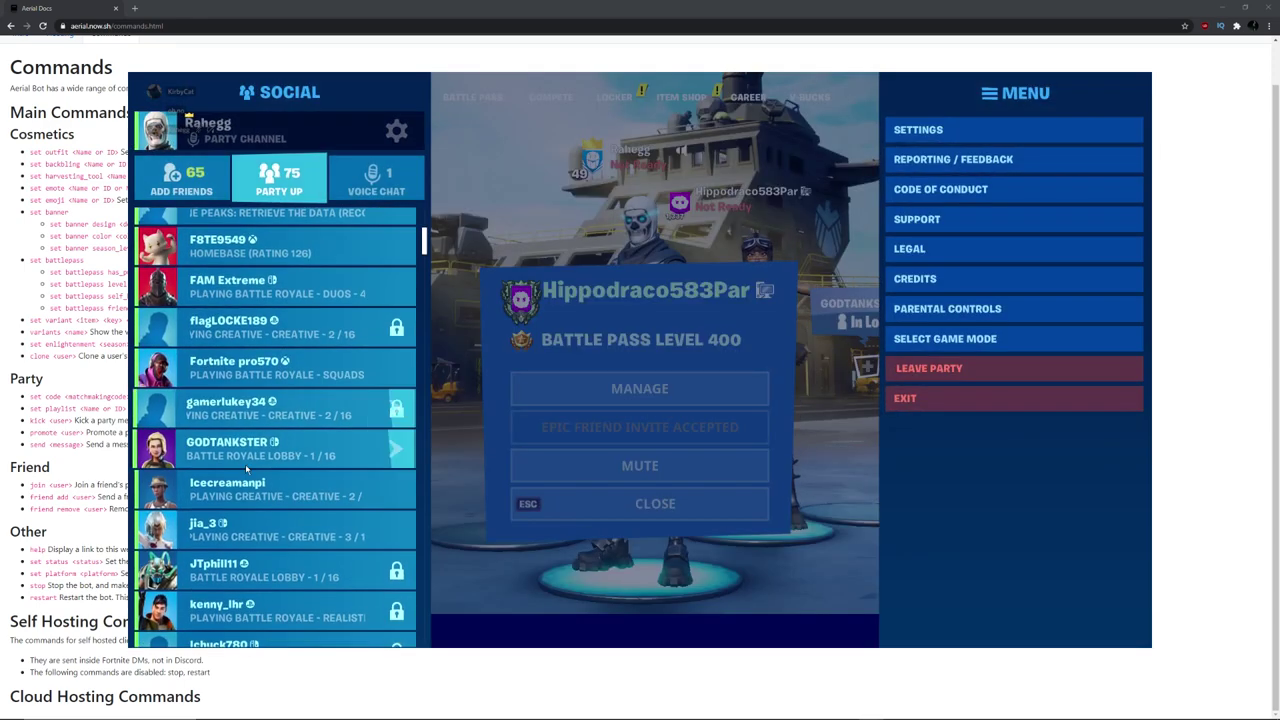
scroll(317, 458, "up", 1)
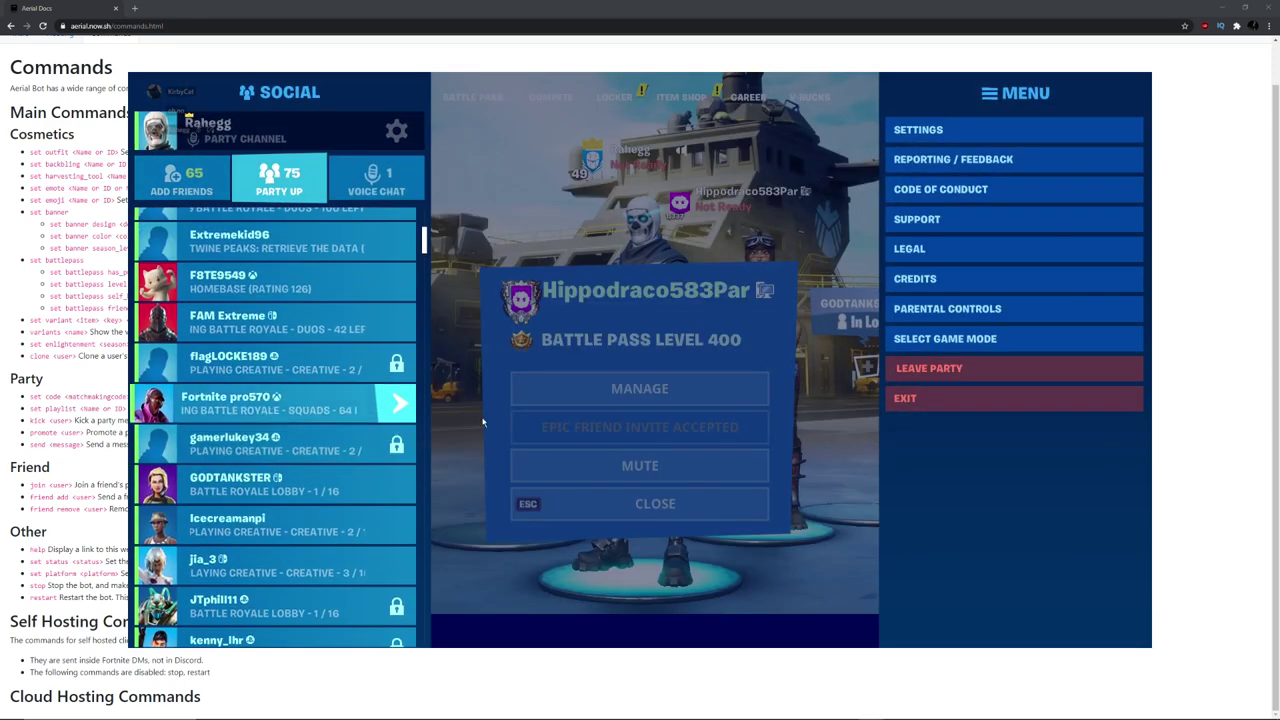
Check the restart command in Aerial Docs and send Aerial "restart" in Discord.
key("alt+Tab")
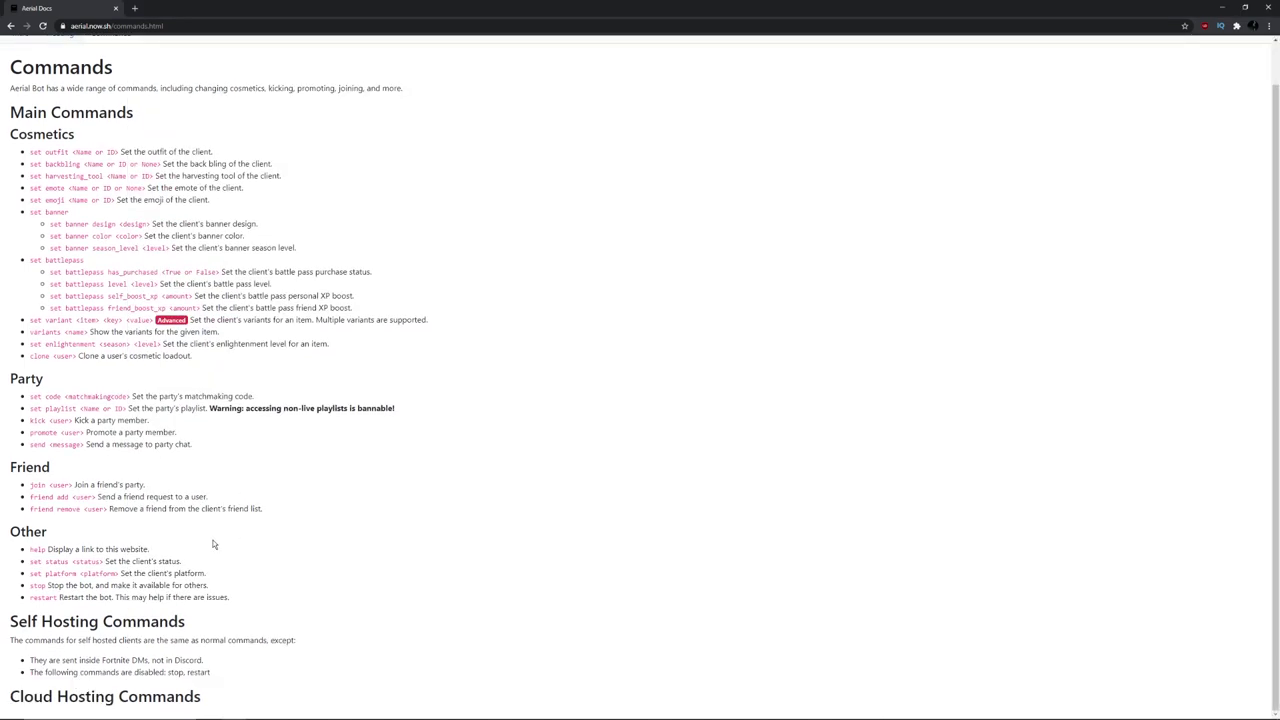
scroll(213, 544, "up", 1)
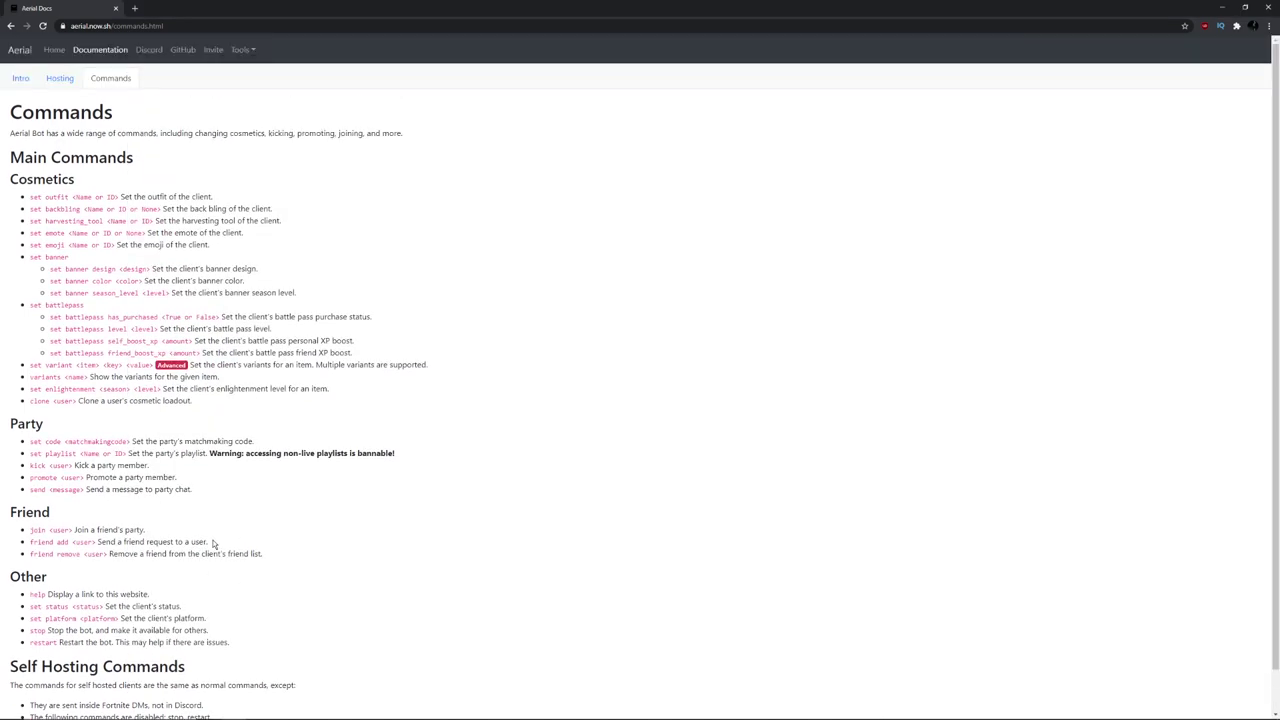
key("alt+Tab")
key("Tab")
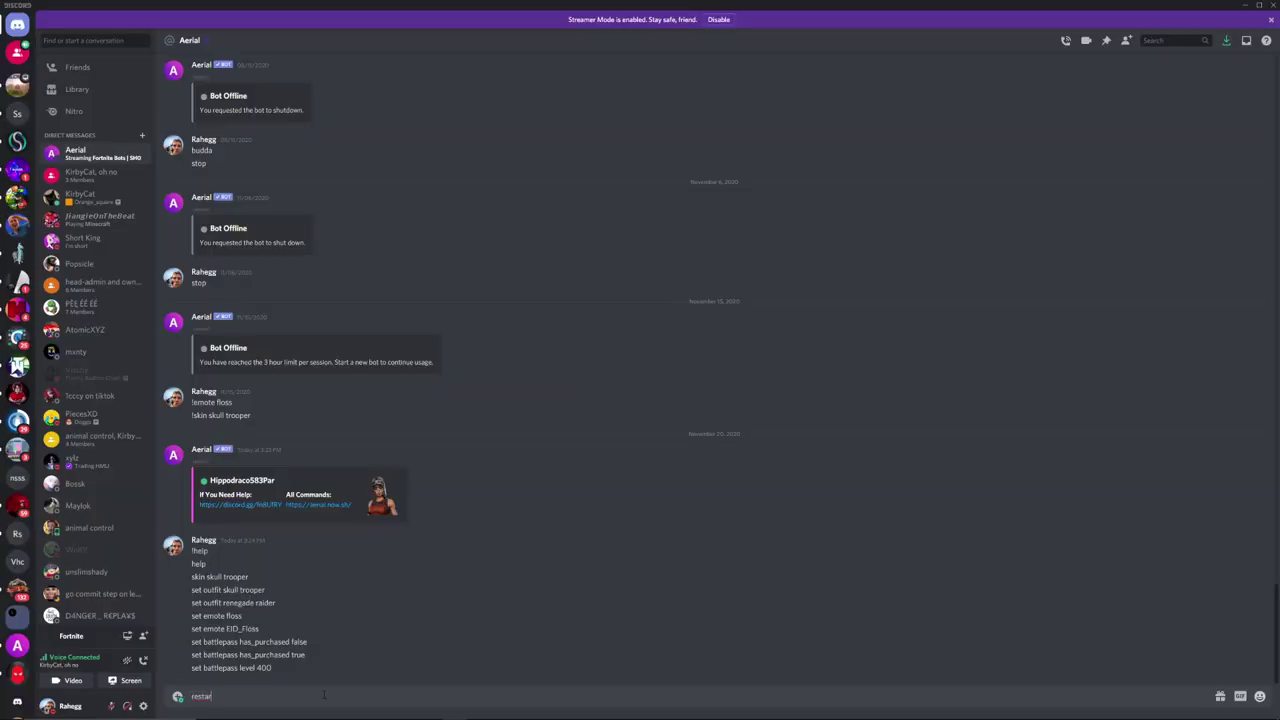
key("Return")
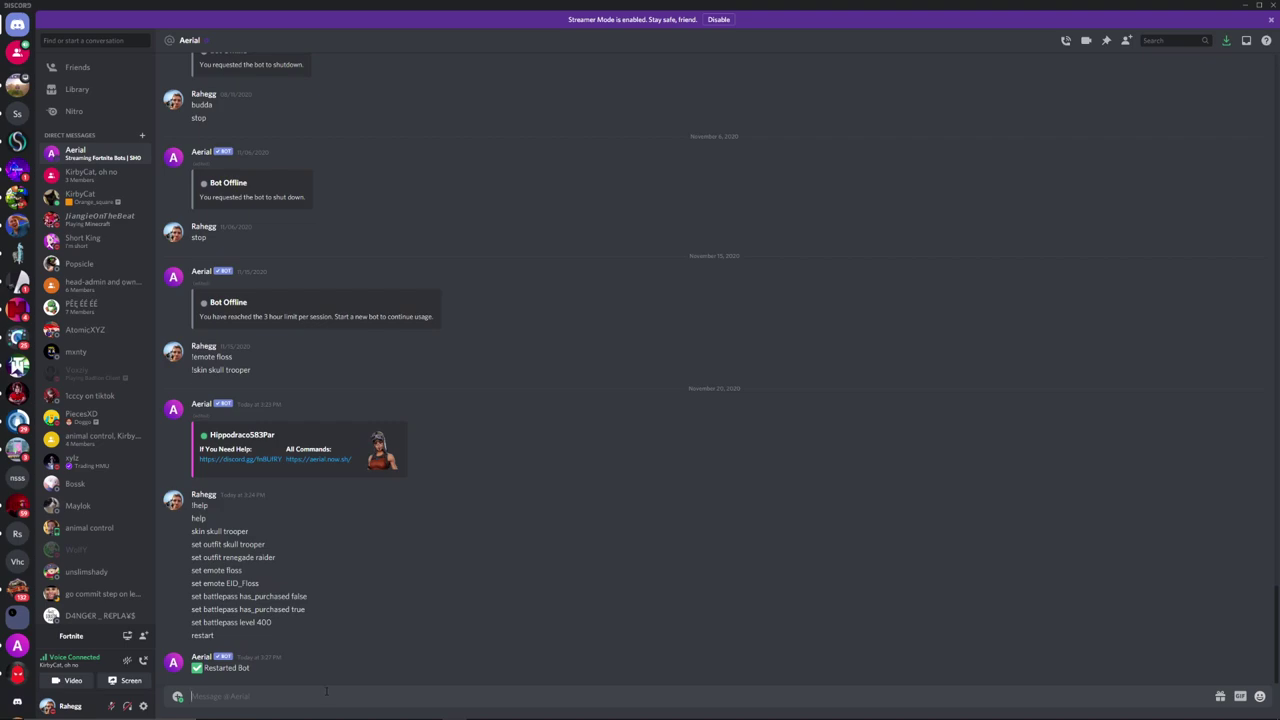
Switch to Fortnite, find the bot in the social friends list and invite it to the party.
key("alt+Tab")
key("Tab")
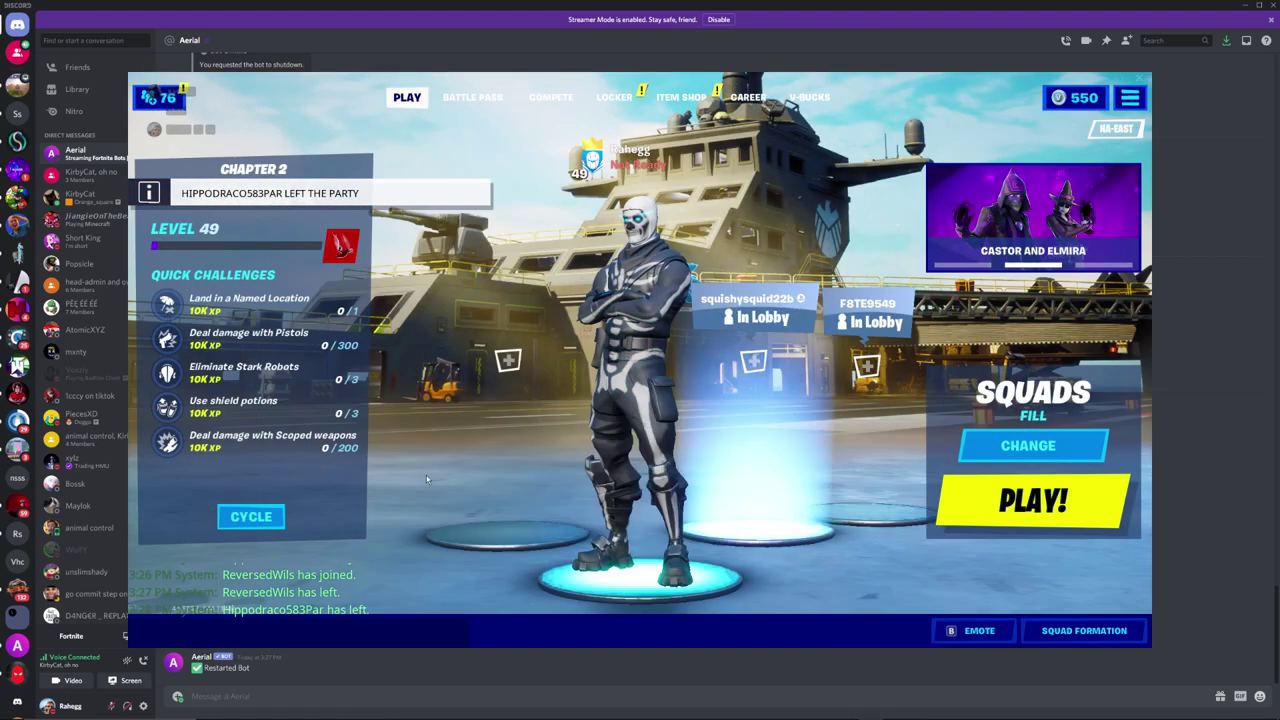
key("Escape")
scroll(252, 375, "down", 2)
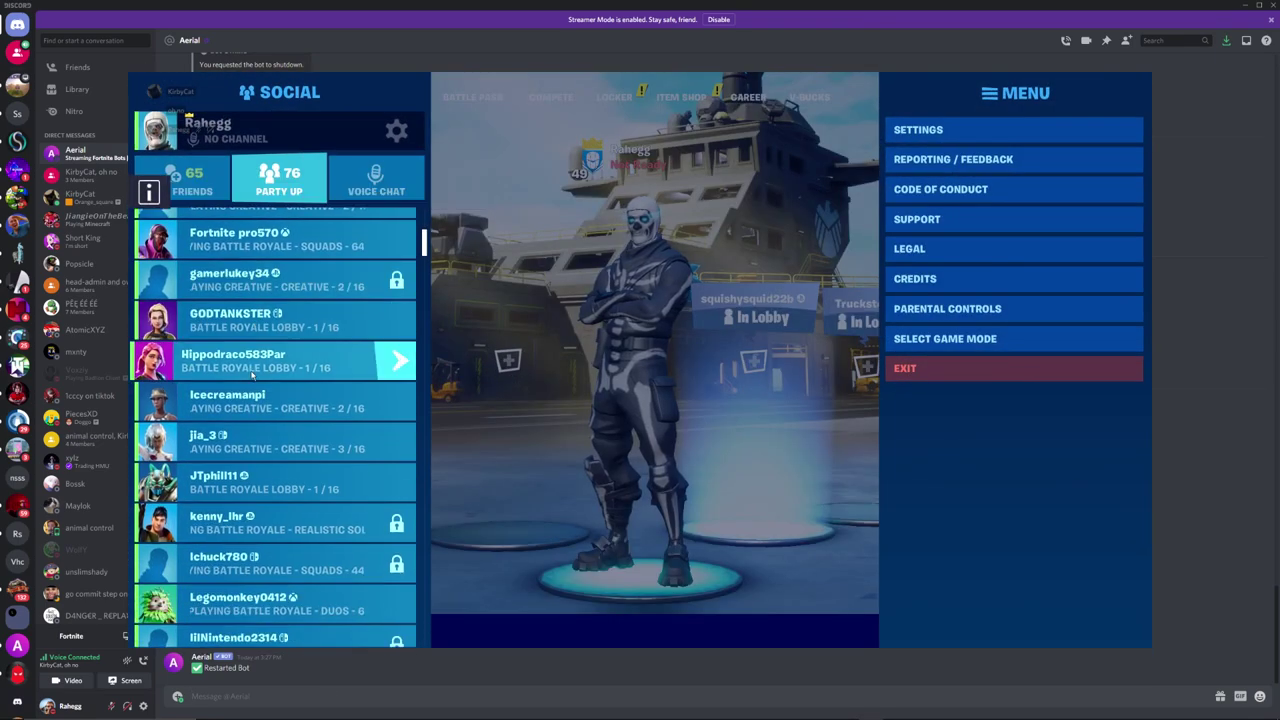
scroll(252, 378, "down", 9)
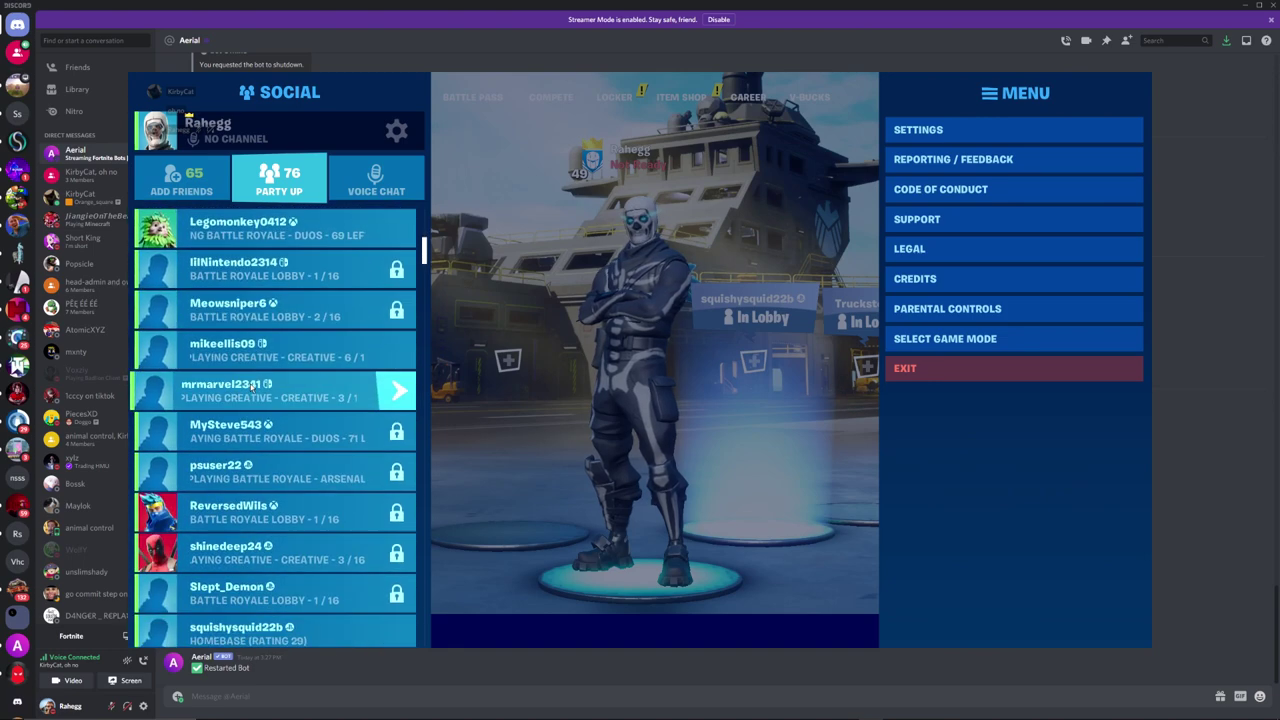
scroll(252, 385, "up", 11)
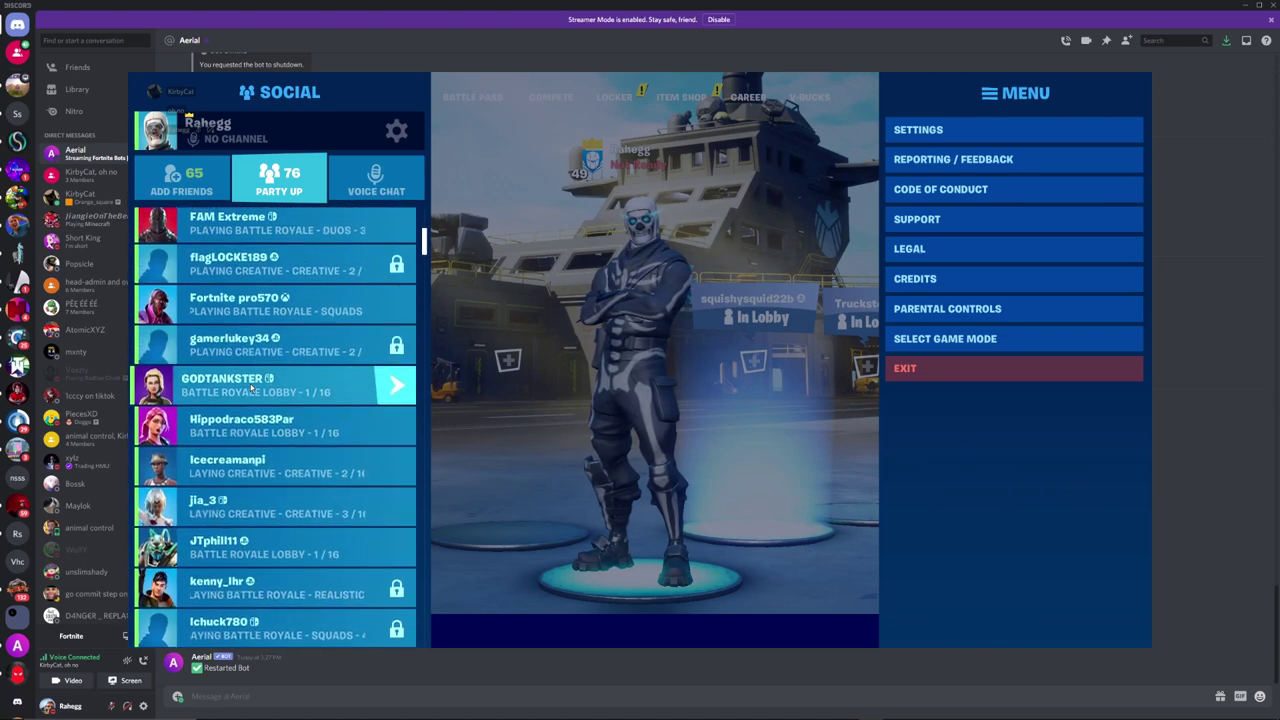
left_click(252, 426)
left_click(570, 540)
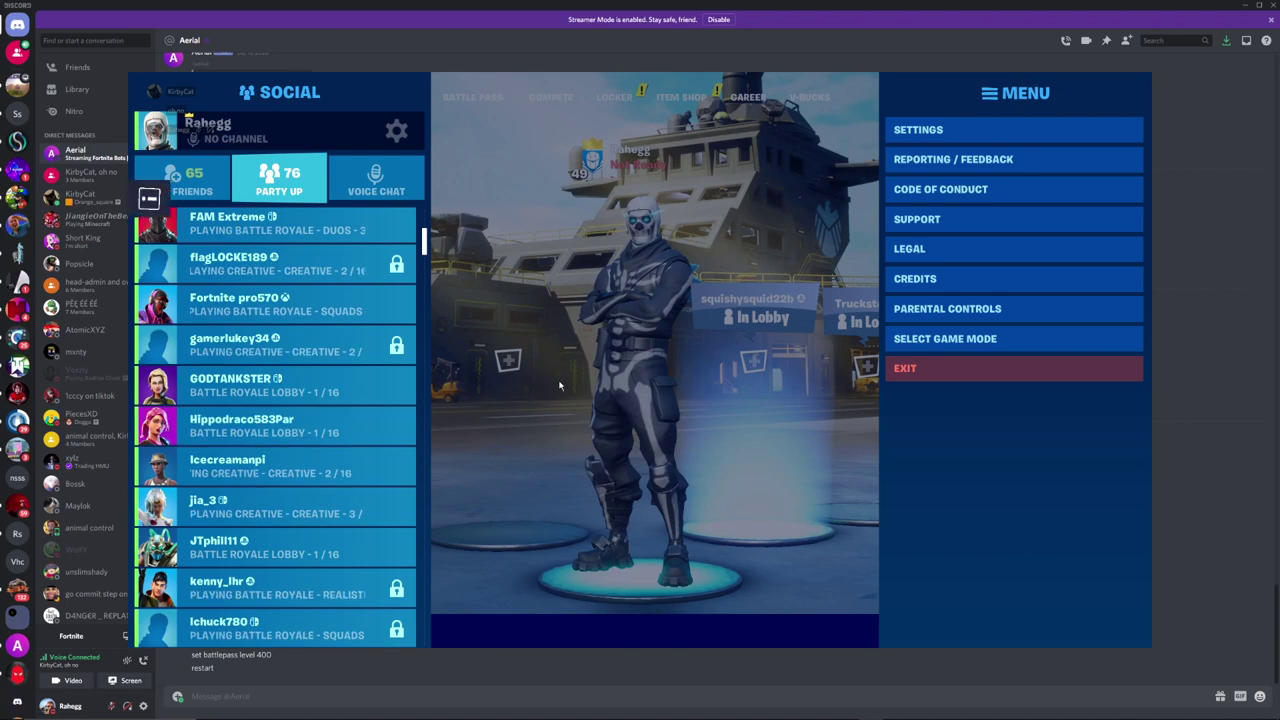
Close the social menu, accept the bot's party invite in Discord, and check the Fortnite lobby.
key("Escape")
key("alt+Tab")
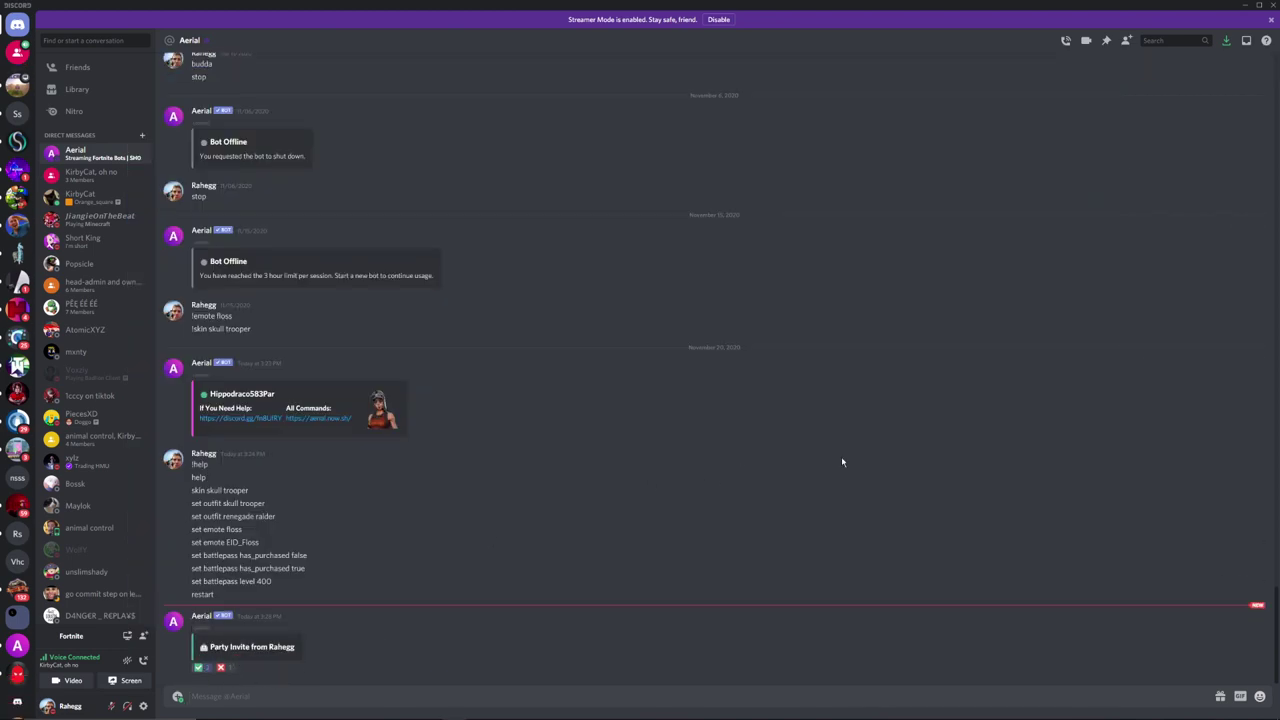
key("alt+Tab")
key("alt+Tab")
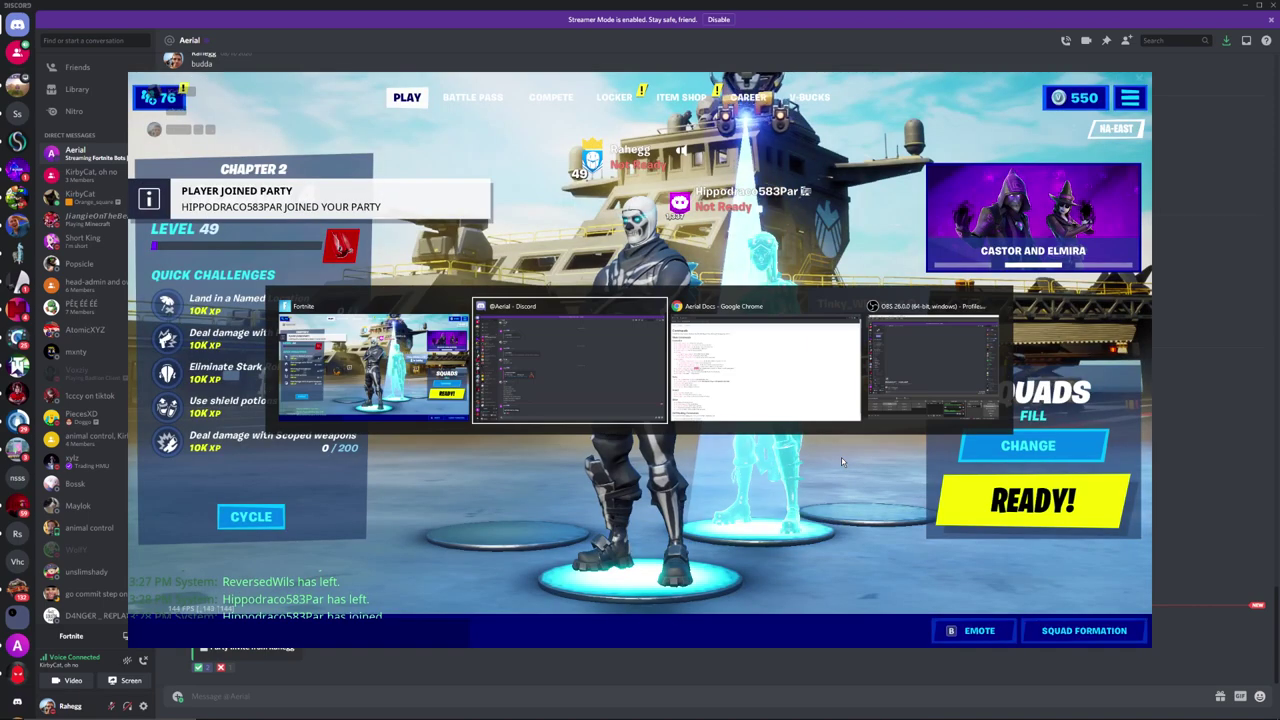
key("alt+Tab")
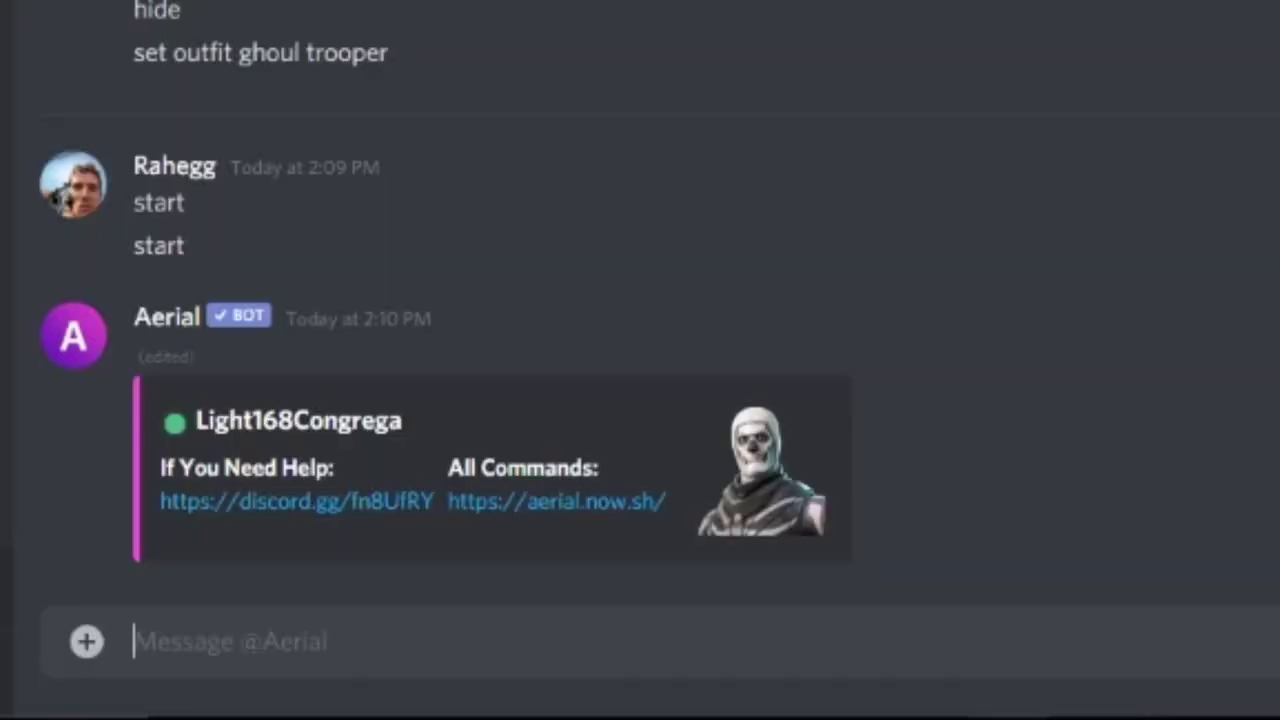
Send Aerial "variants skull trooper" in Discord to list the outfit's styles.
type("variant")
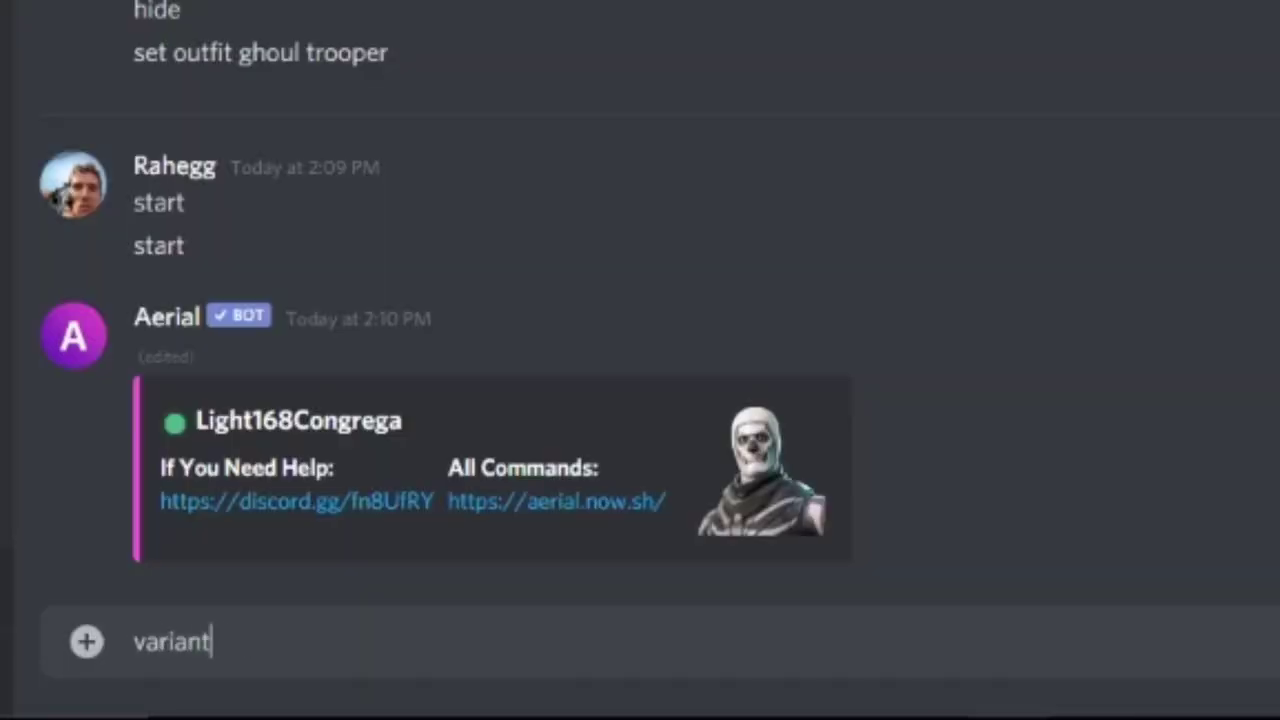
type("s skul;l")
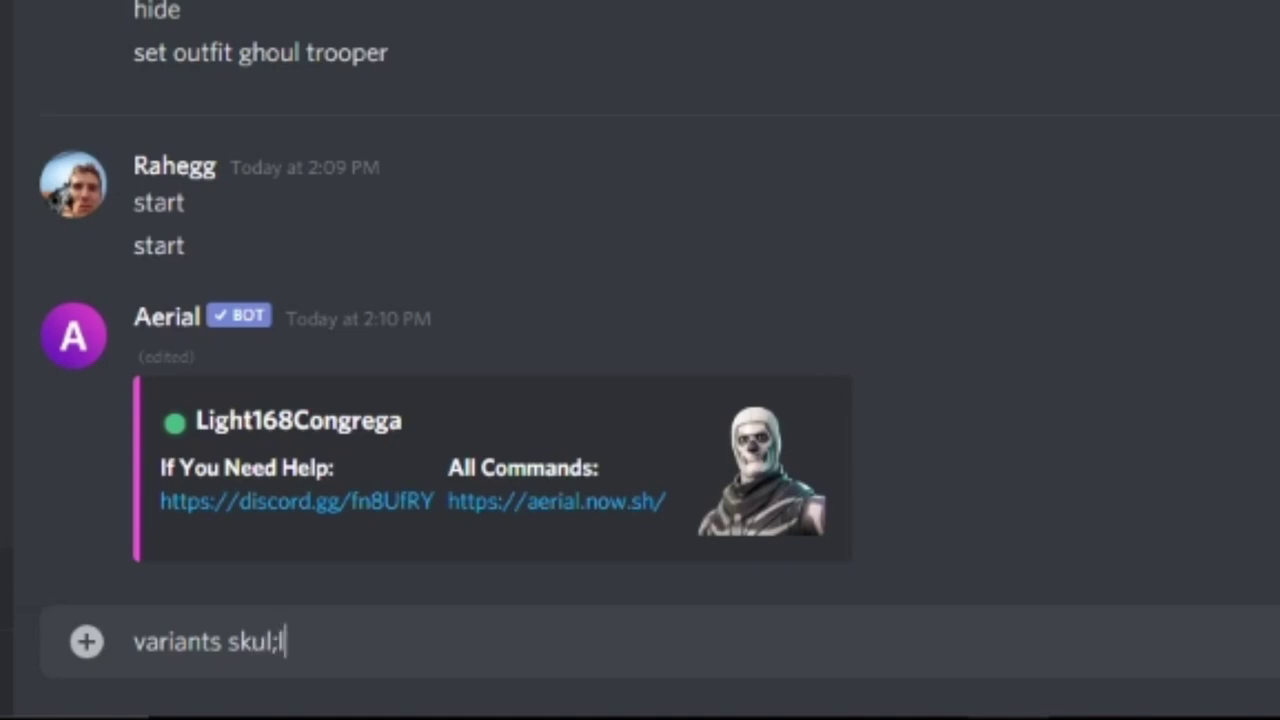
key("BackSpace")
type("l trooper")
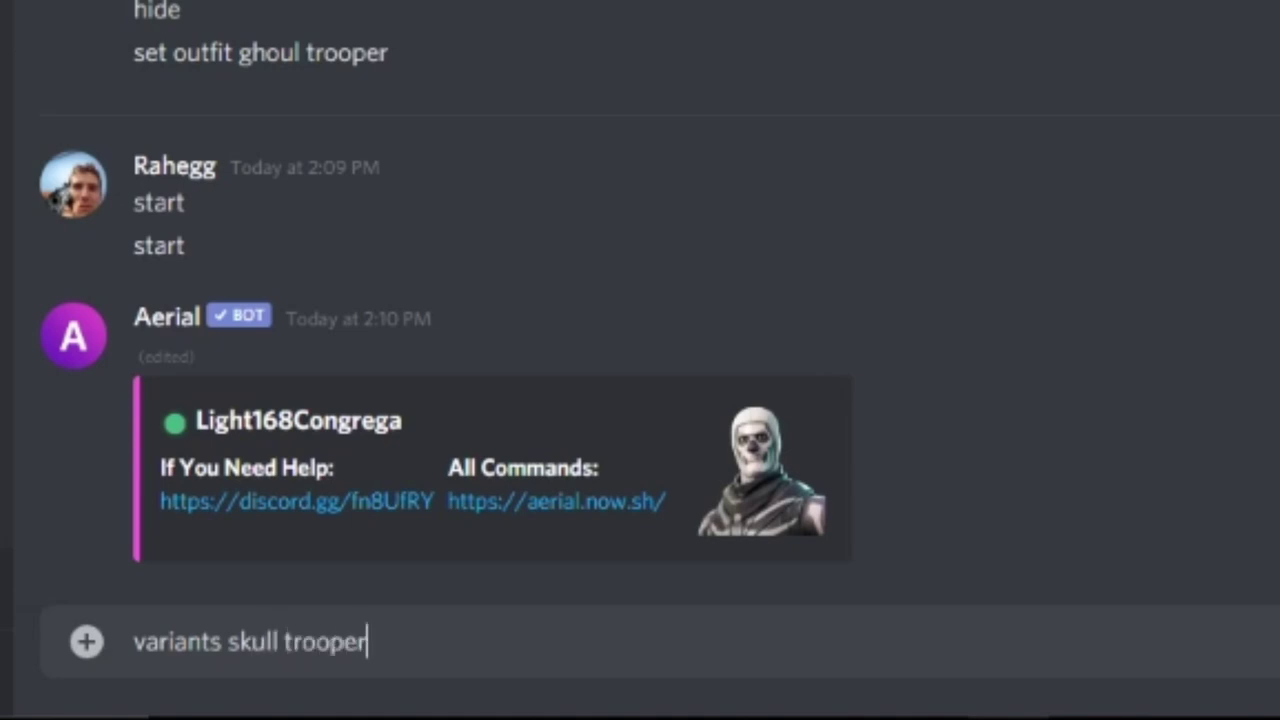
key("Return")
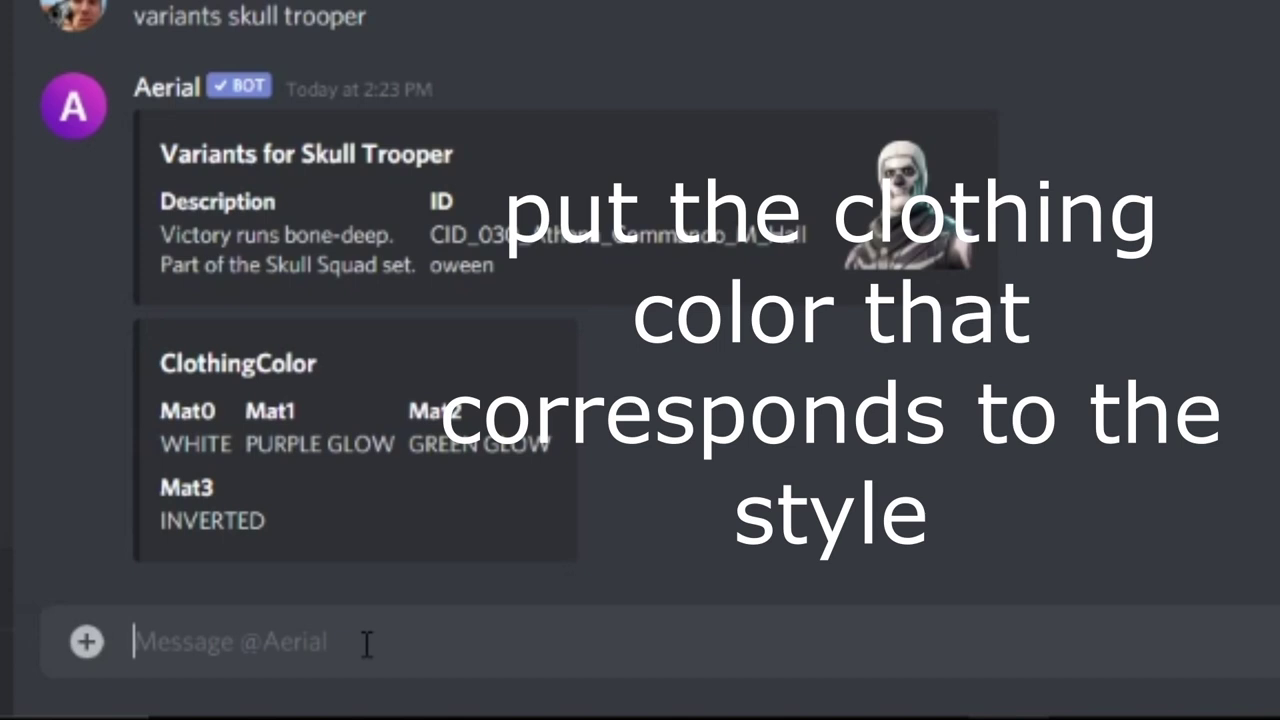
Send Aerial "set variant outfit clothing_color 1" to apply the purple glow style to the bot's outfit.
type("set variant outfit clothing_color 1")
double_click(495, 641)
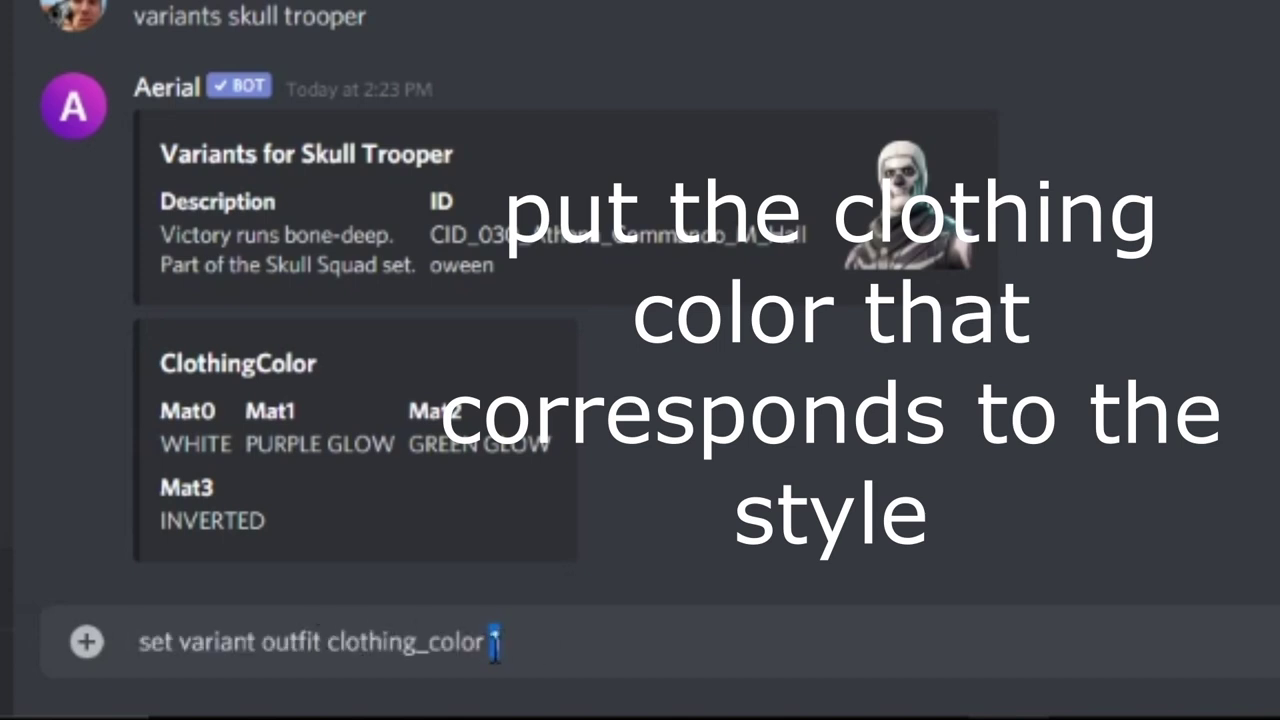
left_click(494, 641)
key("Return")
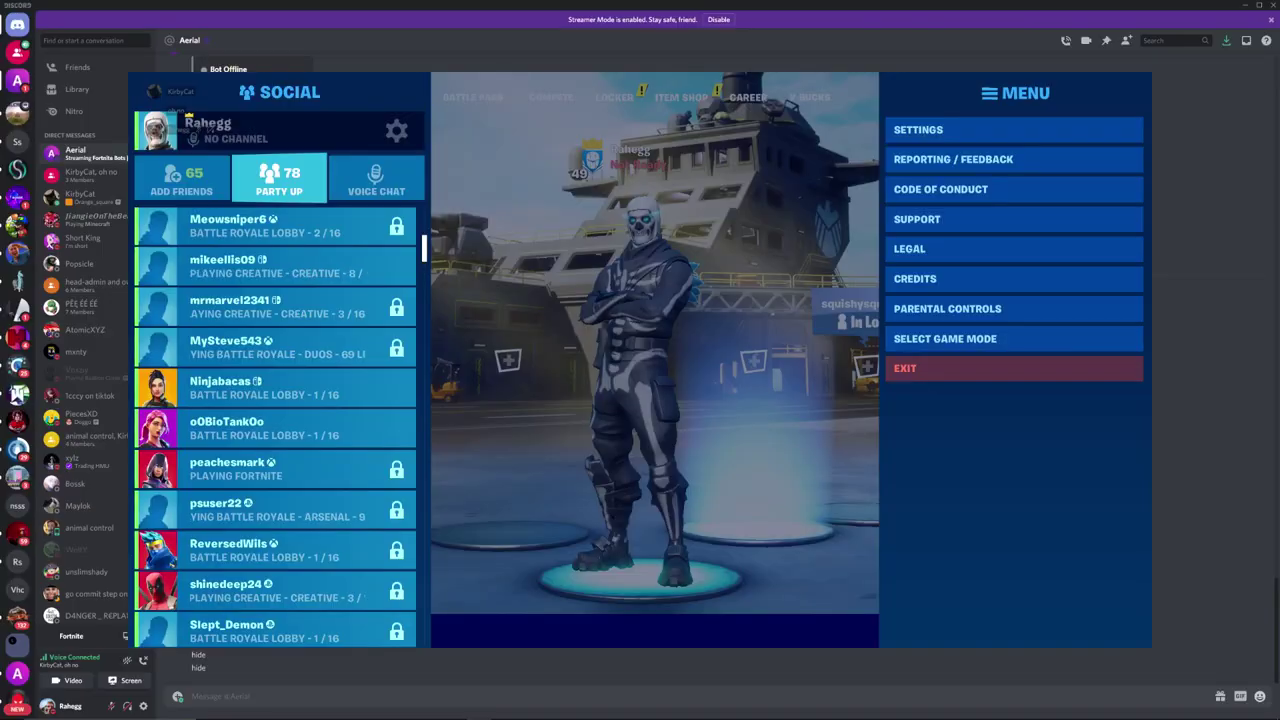
Invite the bot to the Fortnite party again from the social friends list.
key("Escape")
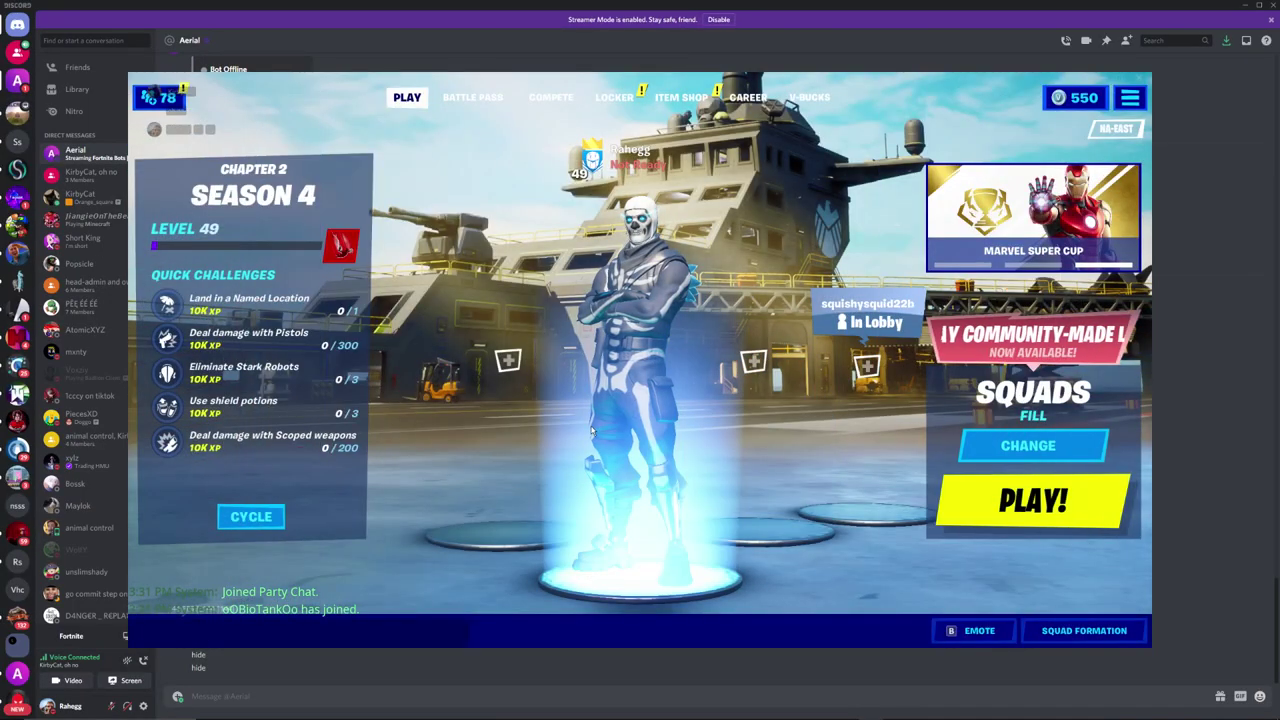
key("Escape")
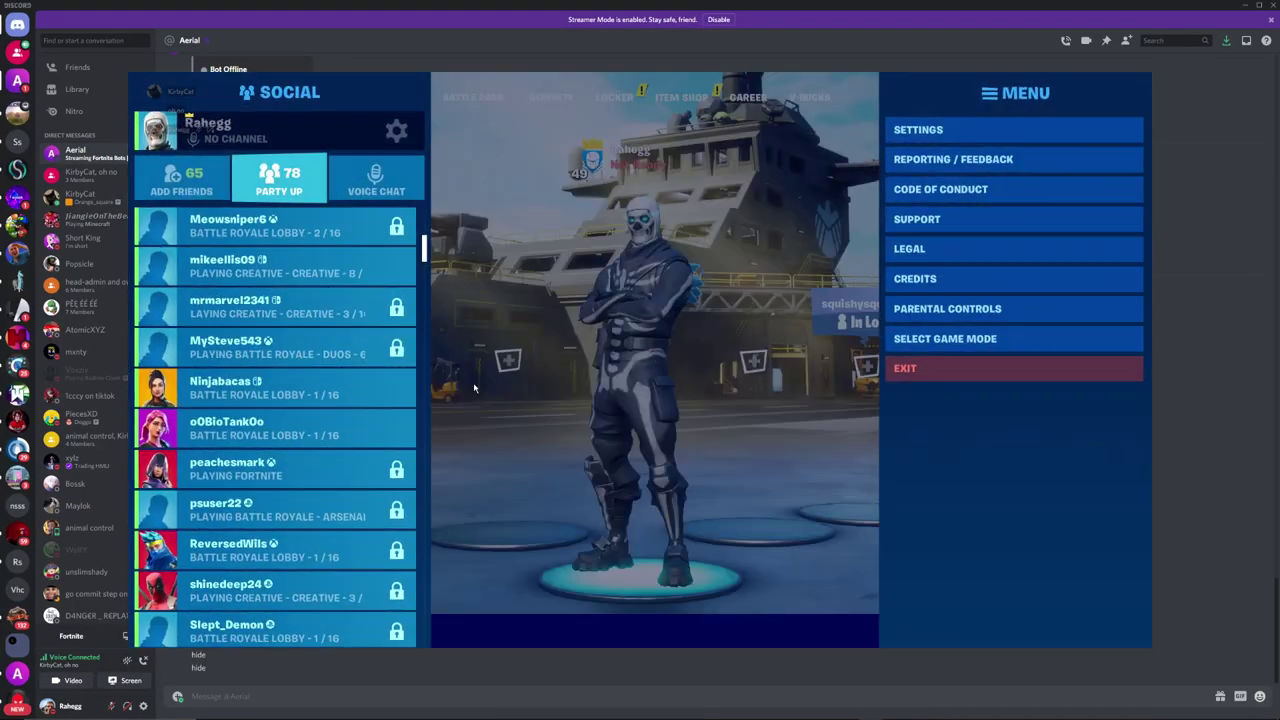
left_click(278, 437)
left_click(448, 455)
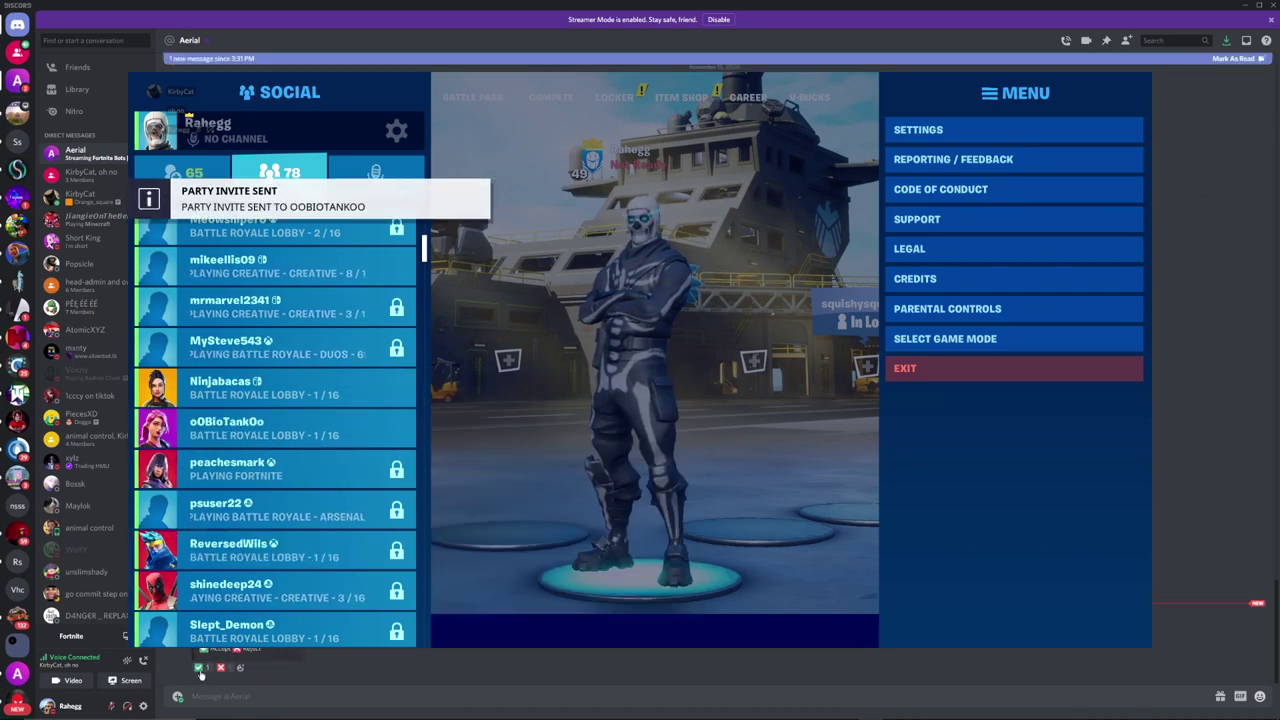
Accept the bot's party invite in the Aerial chat on Discord and return to the Fortnite lobby.
left_click(246, 681)
key("alt+Tab")
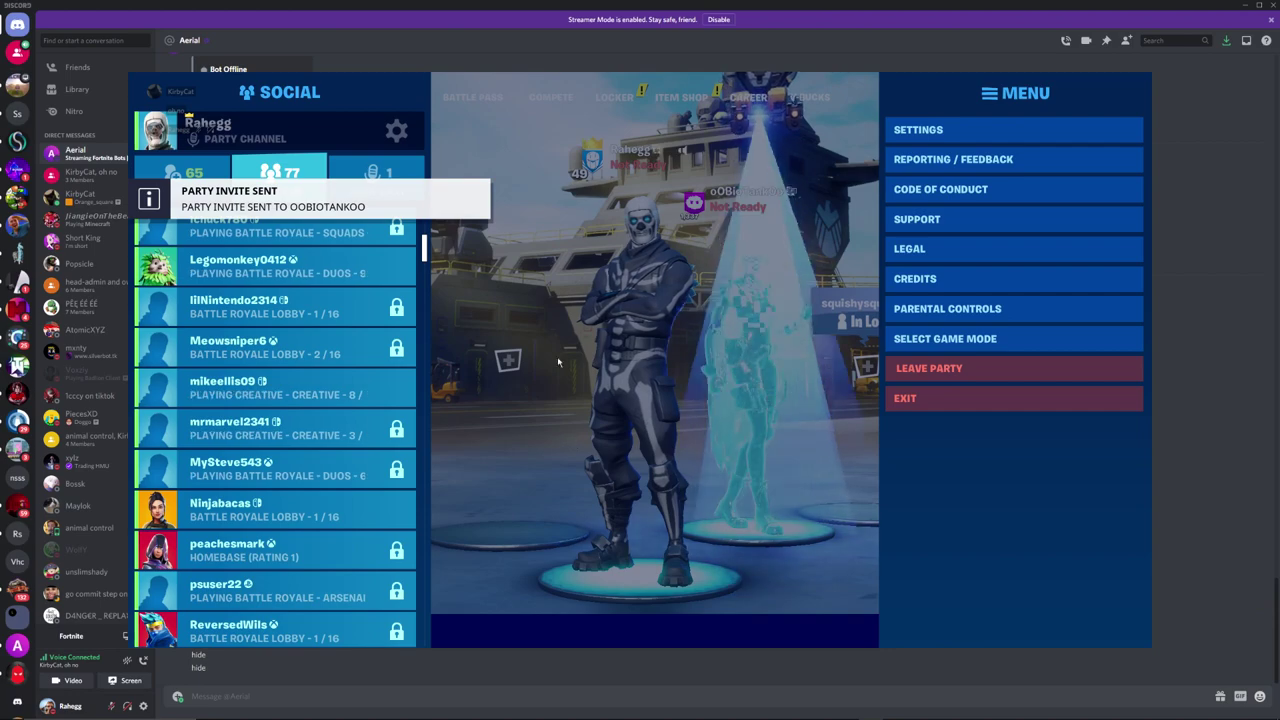
key("Escape")
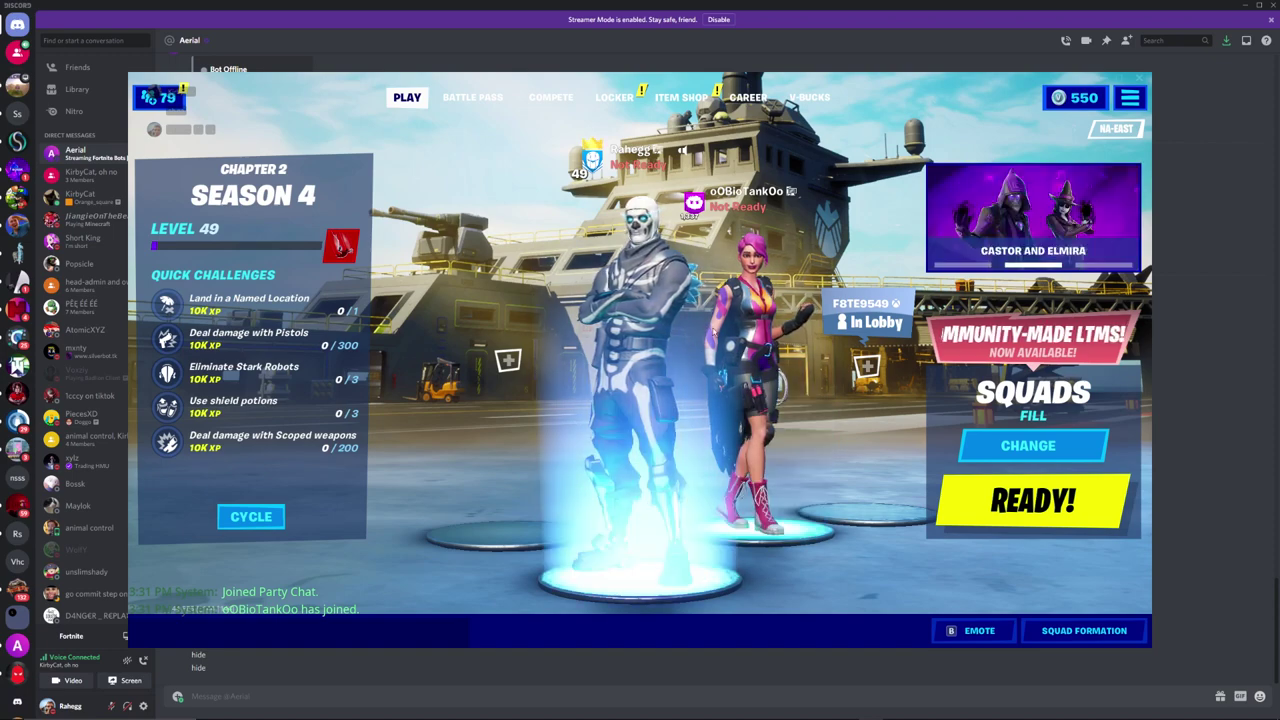
Promote the bot to party leader through its management options in the Fortnite lobby.
left_click(750, 380)
left_click(640, 388)
left_click(737, 314)
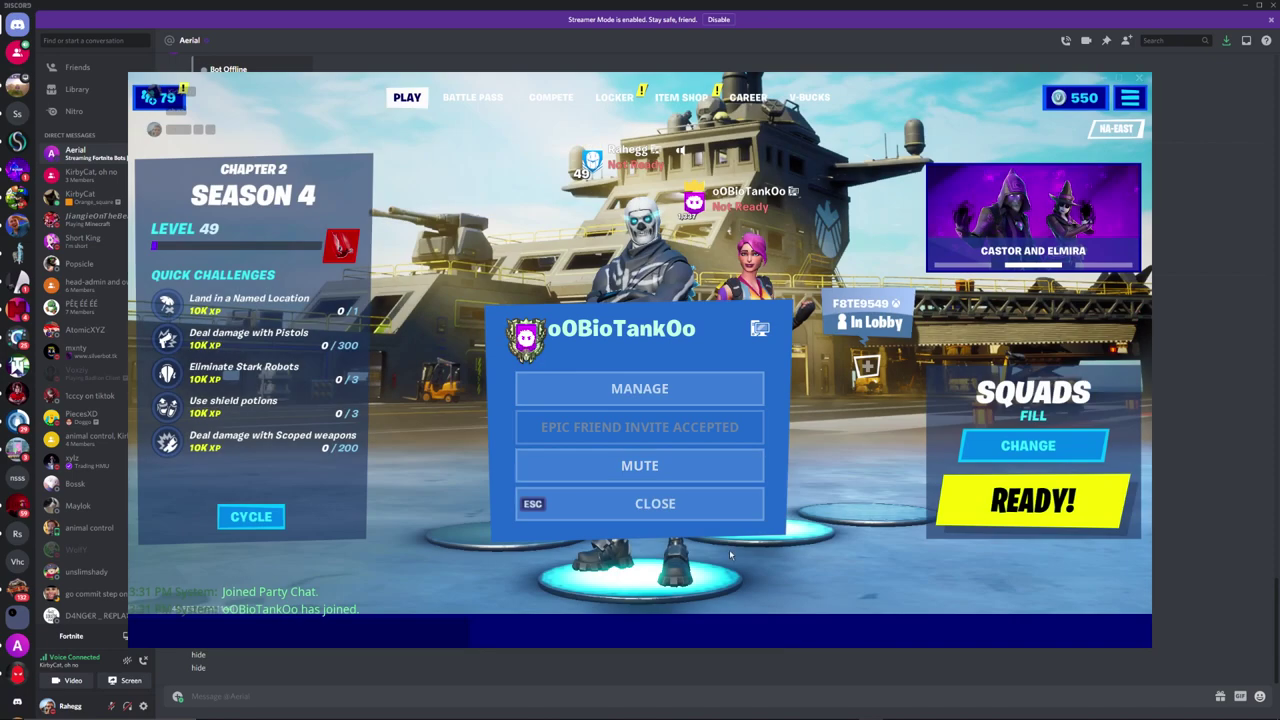
Send Aerial "hide" in Discord to hide everyone except the bot, and check the Fortnite lobby.
left_click(634, 693)
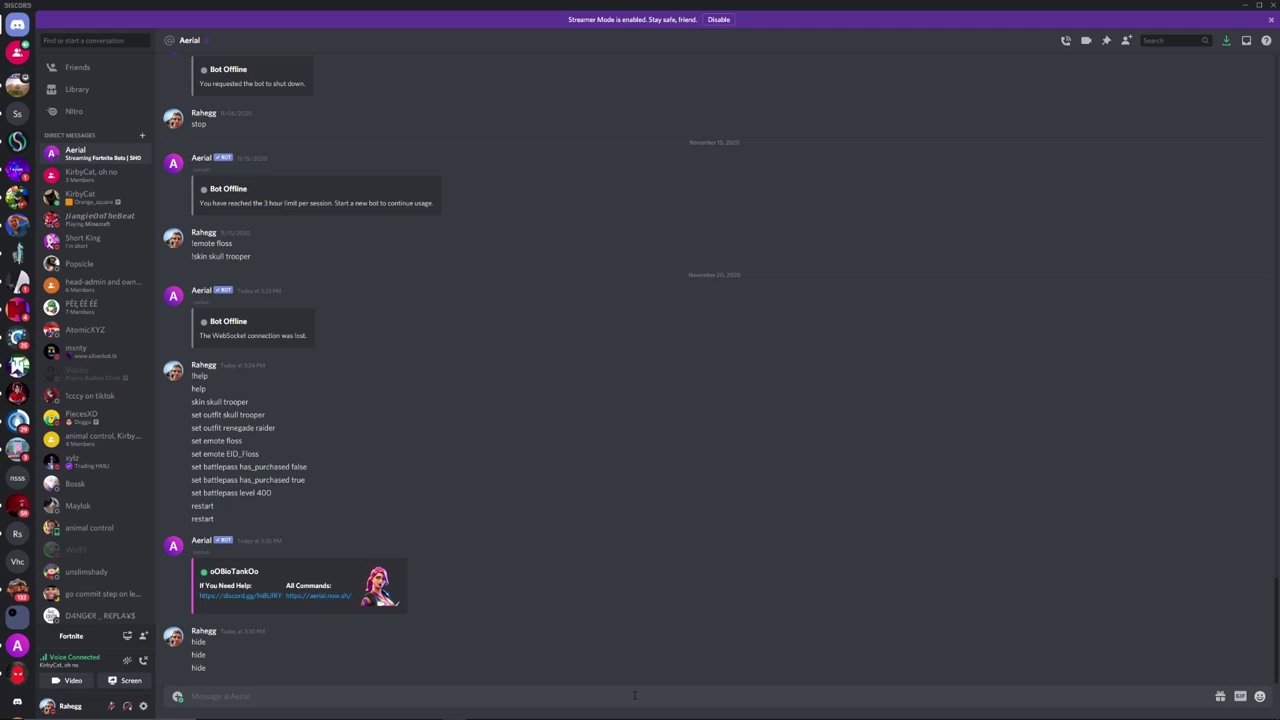
type("hide")
key("Return")
key("alt+Tab")
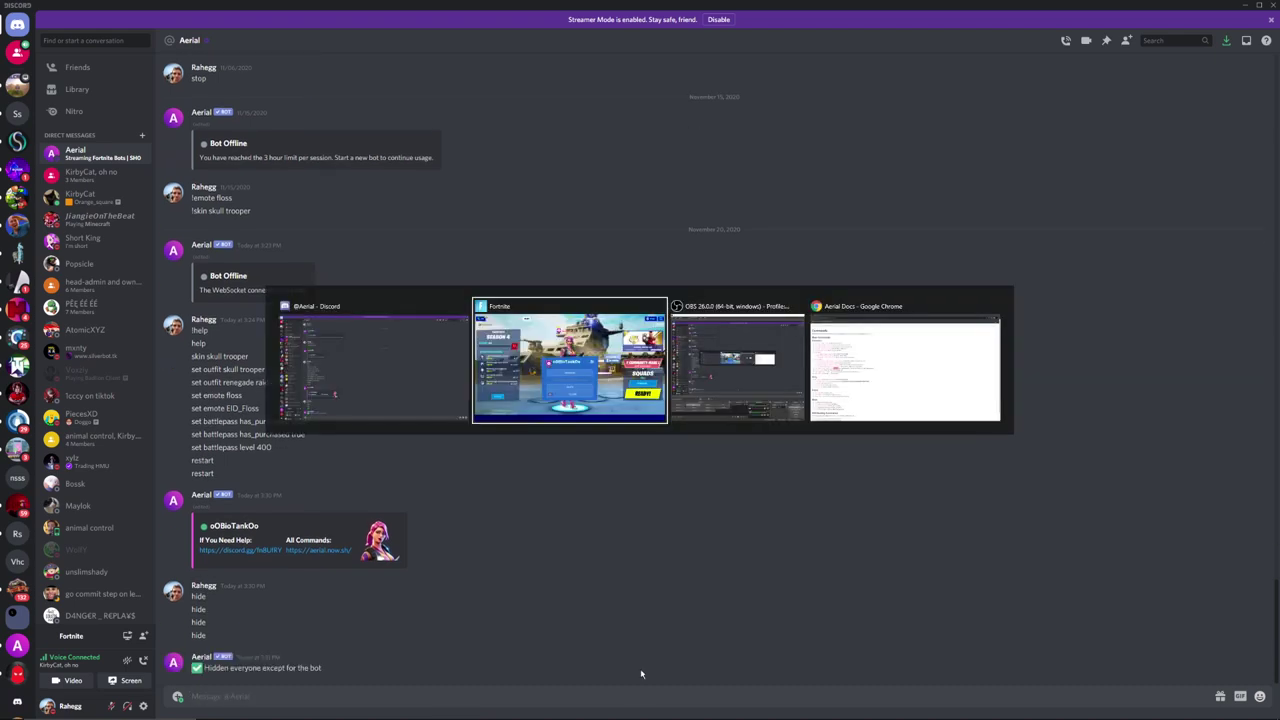
key("Escape")
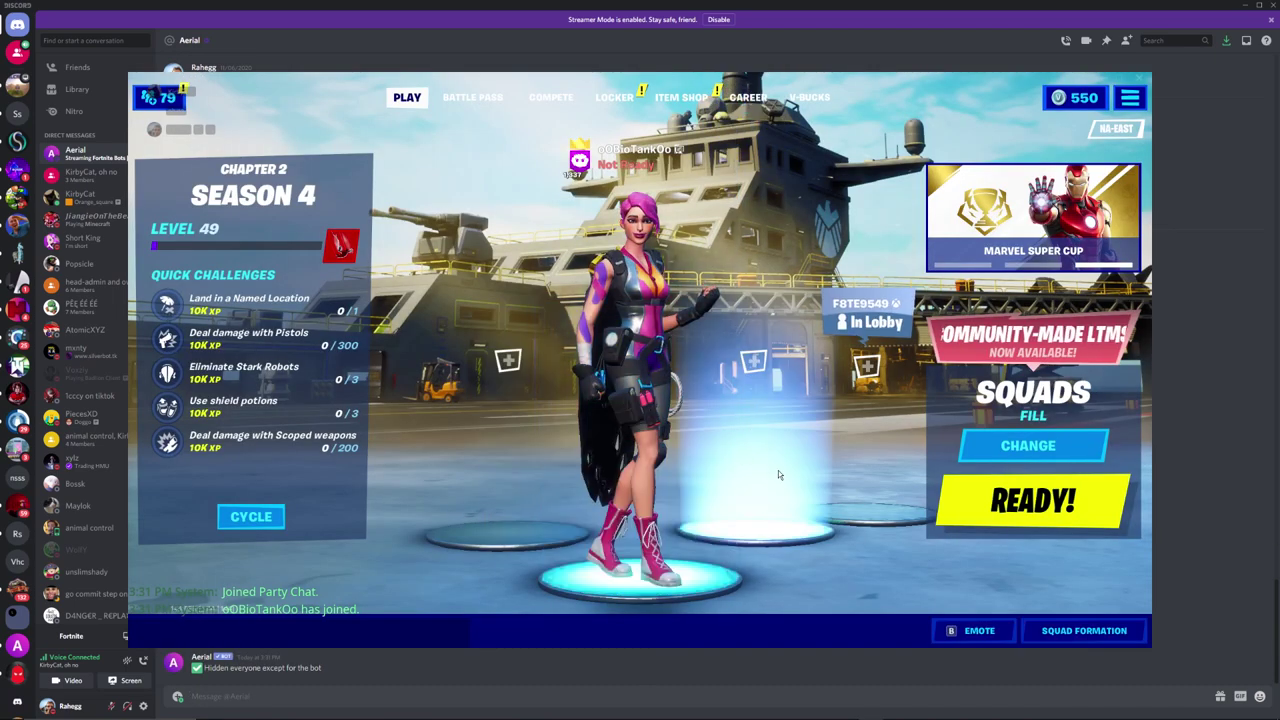
Send Aerial "set outfit ghoul trooper" in Discord to change the bot's outfit to Ghoul Trooper.
left_click(447, 687)
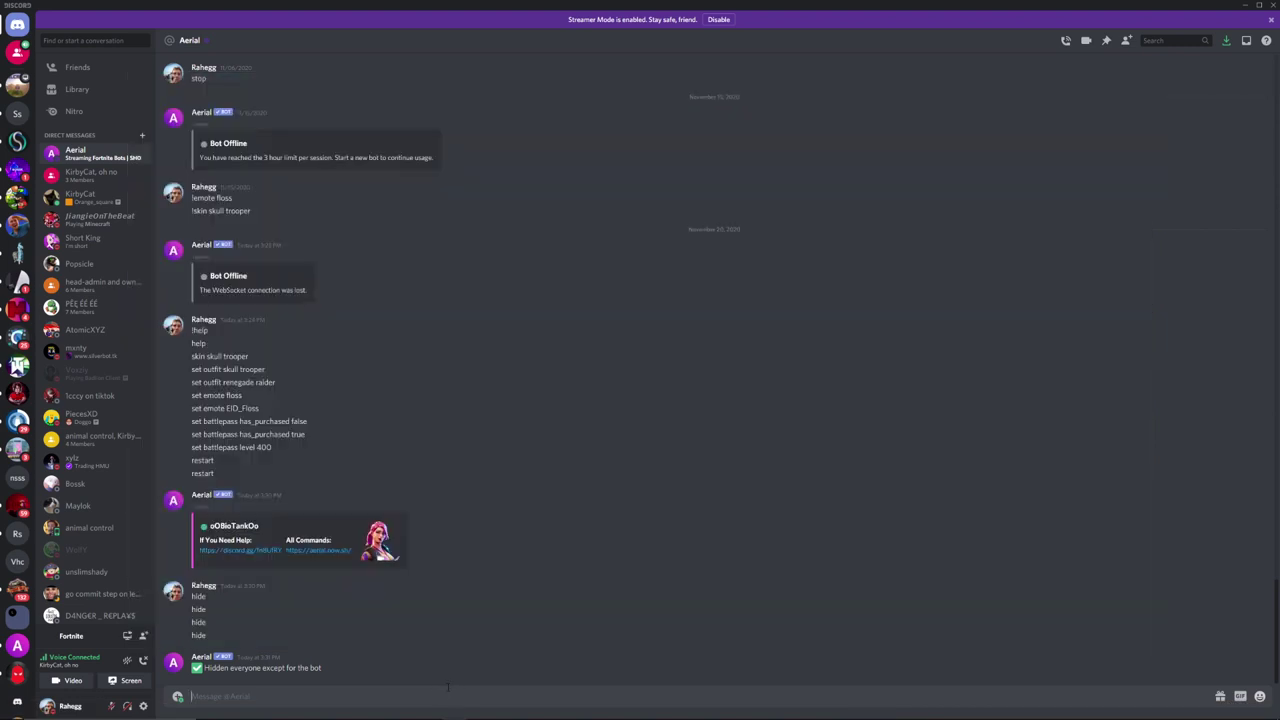
type("set outfit ghoul trooper")
key("Return")
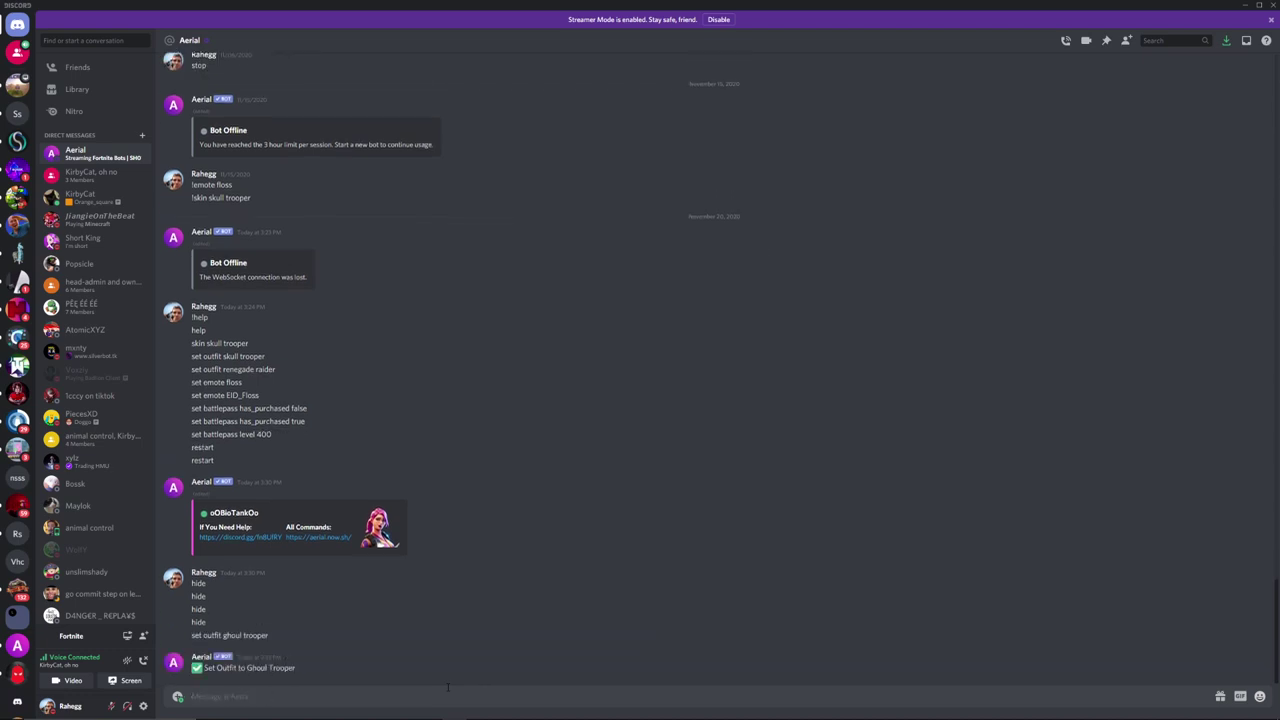